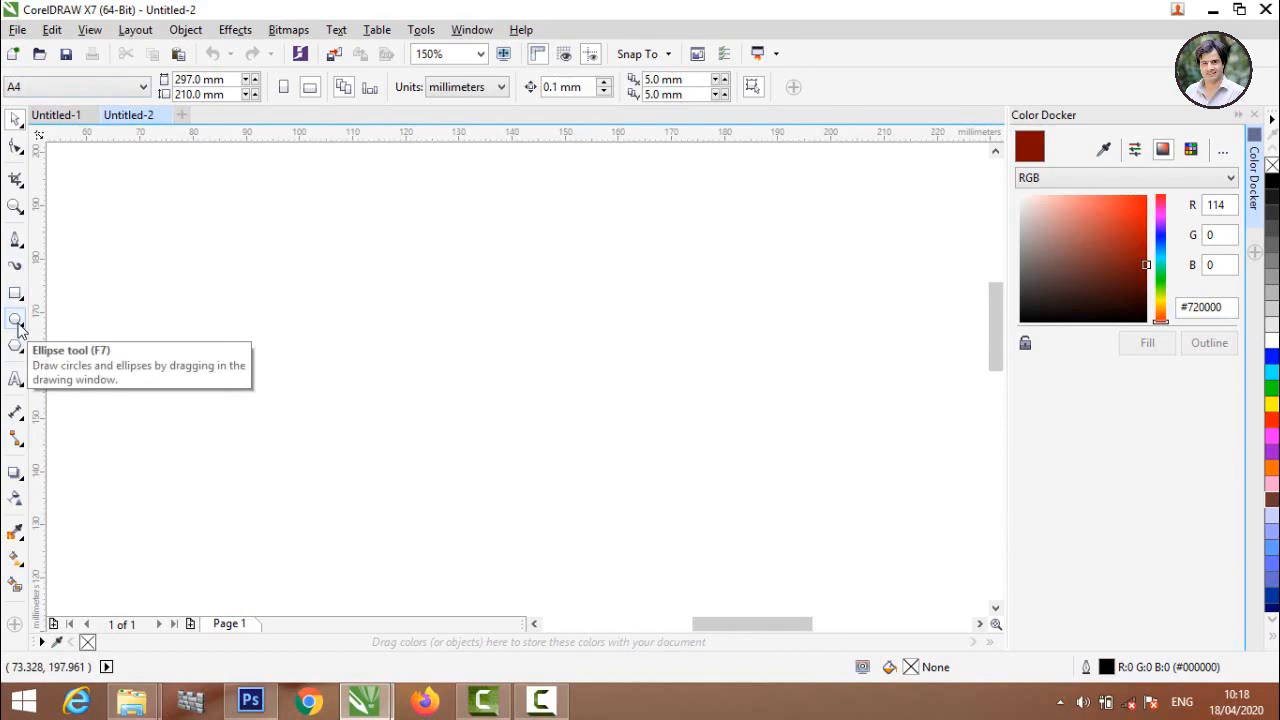
Step: Draw a circle with the Ellipse tool and place a concentric copy about 55 mm in diameter inside it
left_click(16, 322)
left_click_drag(153, 226, 464, 508)
right_click(464, 508)
left_click(527, 376)
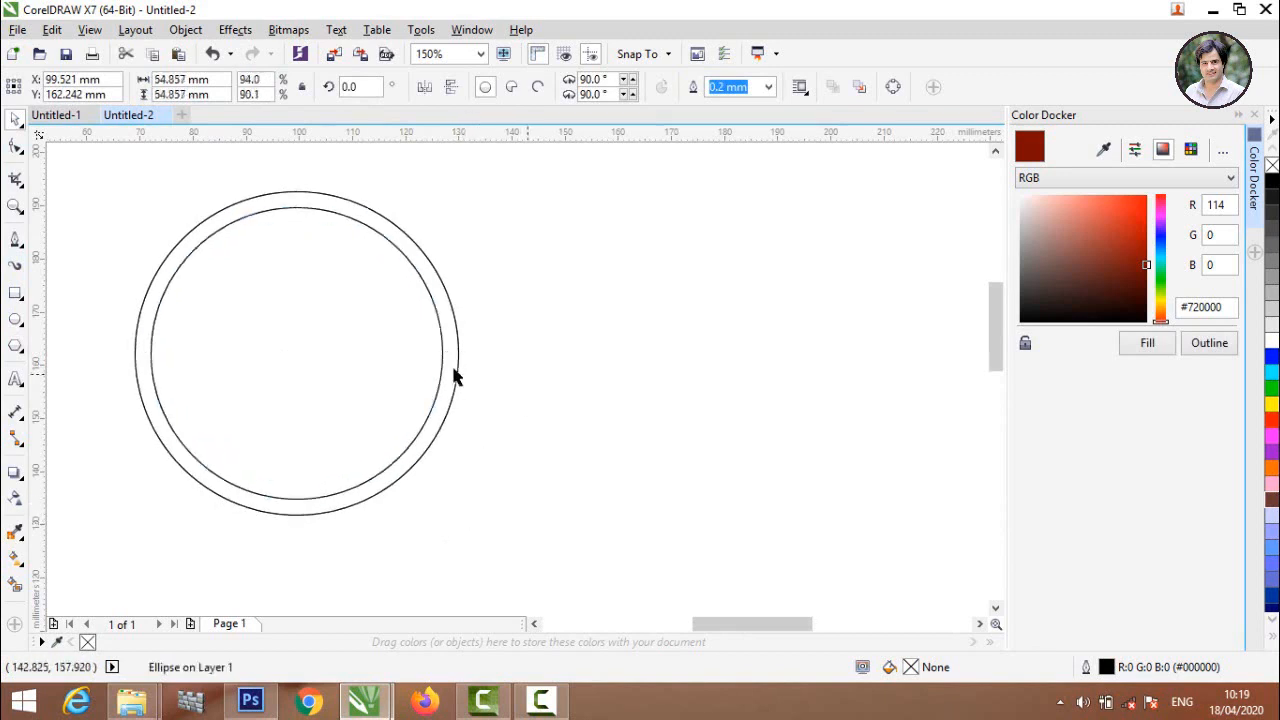
Step: Shift the inner circle toward the upper right and enlarge it to about 56.4 mm so it slightly crosses the outer circle
left_click(330, 369)
left_click_drag(270, 370, 298, 368)
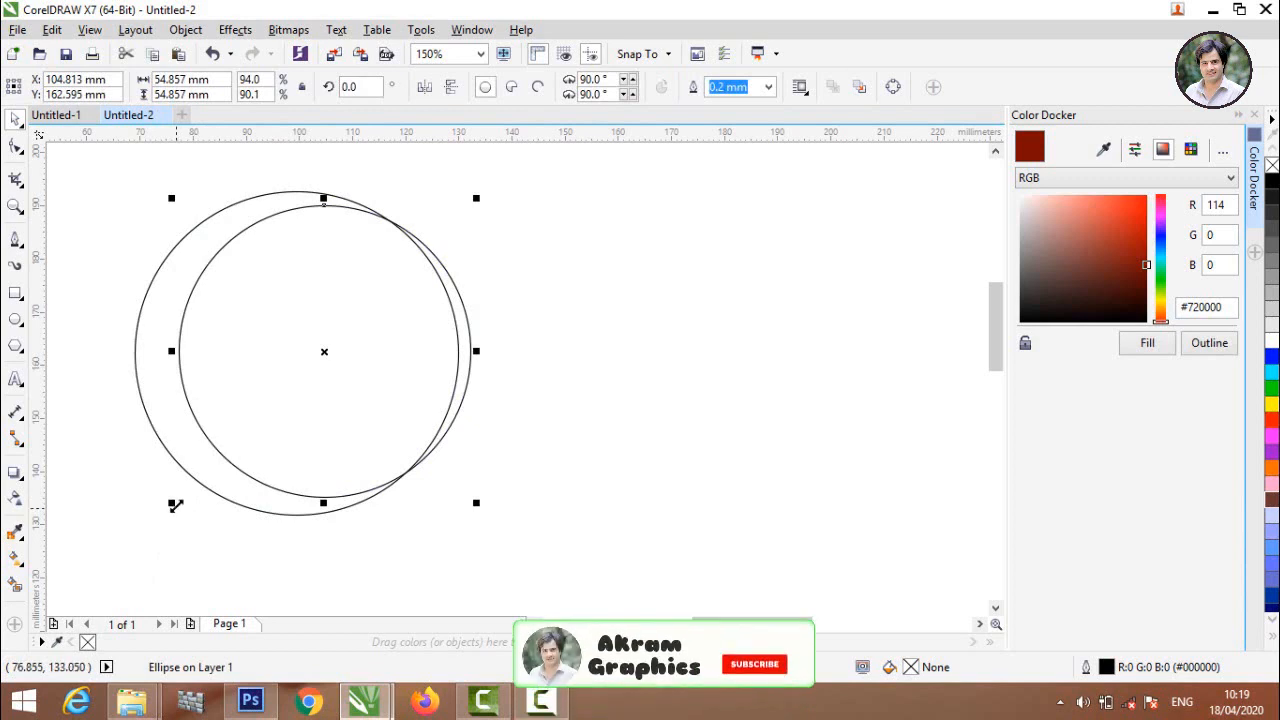
left_click_drag(171, 504, 150, 515)
left_click_drag(160, 198, 152, 188)
left_click_drag(480, 511, 470, 503)
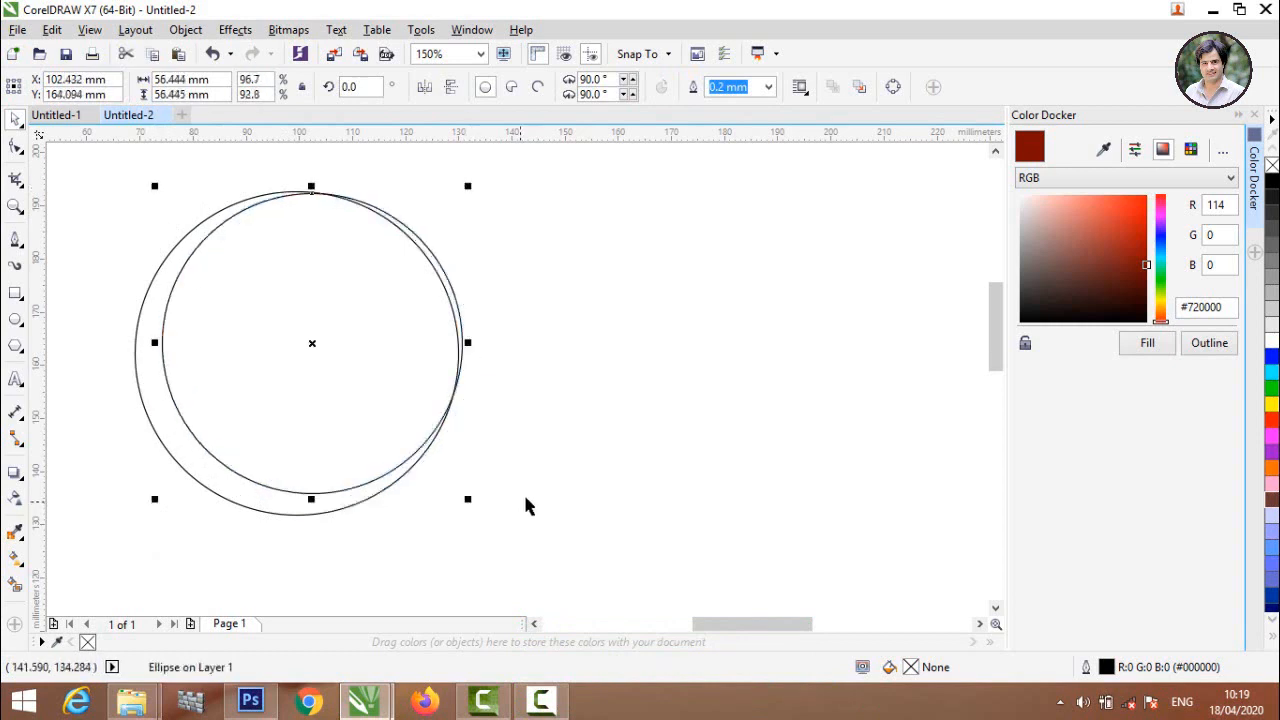
left_click(523, 491)
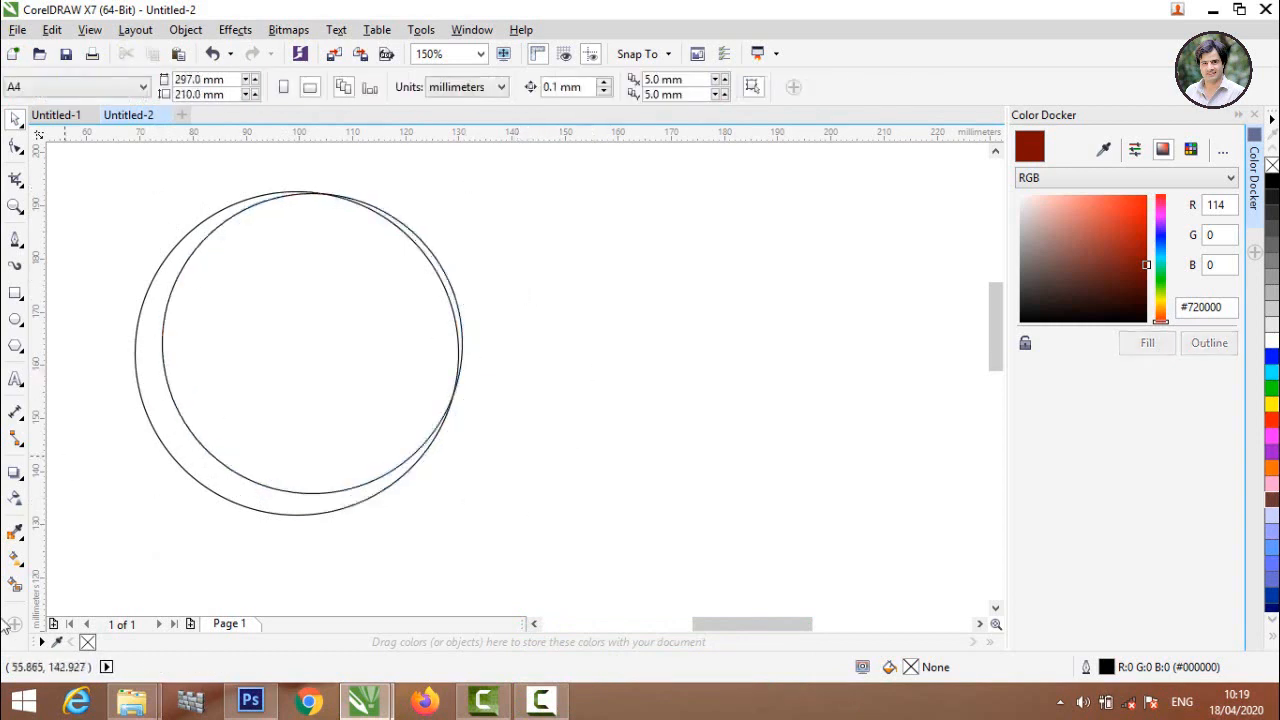
Step: Smart-fill the crescent between the two circles with blue-gray and a 0.2 mm dark outline
left_click(14, 590)
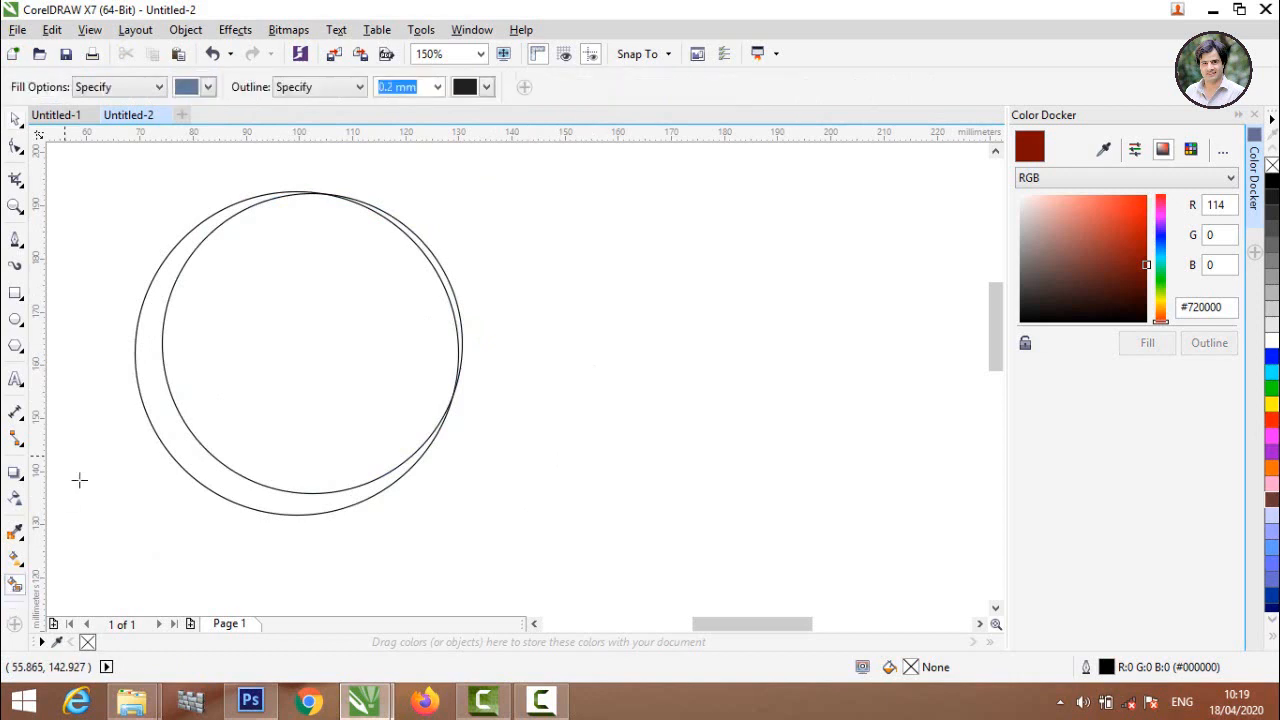
left_click(166, 420)
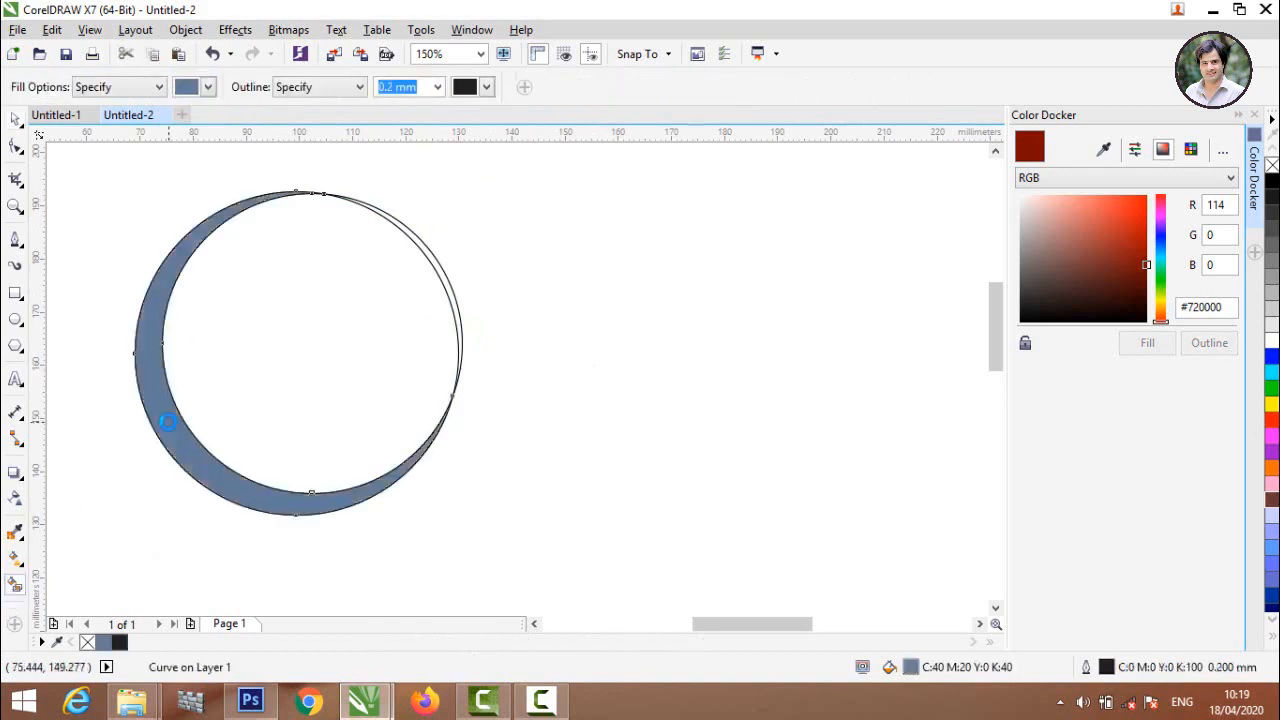
left_click(18, 122)
left_click(119, 201)
Step: Move the inner circle to the right, leaving a narrow gap along the crescent's inner edge
left_click(277, 318)
mouse_move(277, 318)
left_mouse_down()
mouse_move(308, 296)
mouse_move(289, 304)
left_mouse_up()
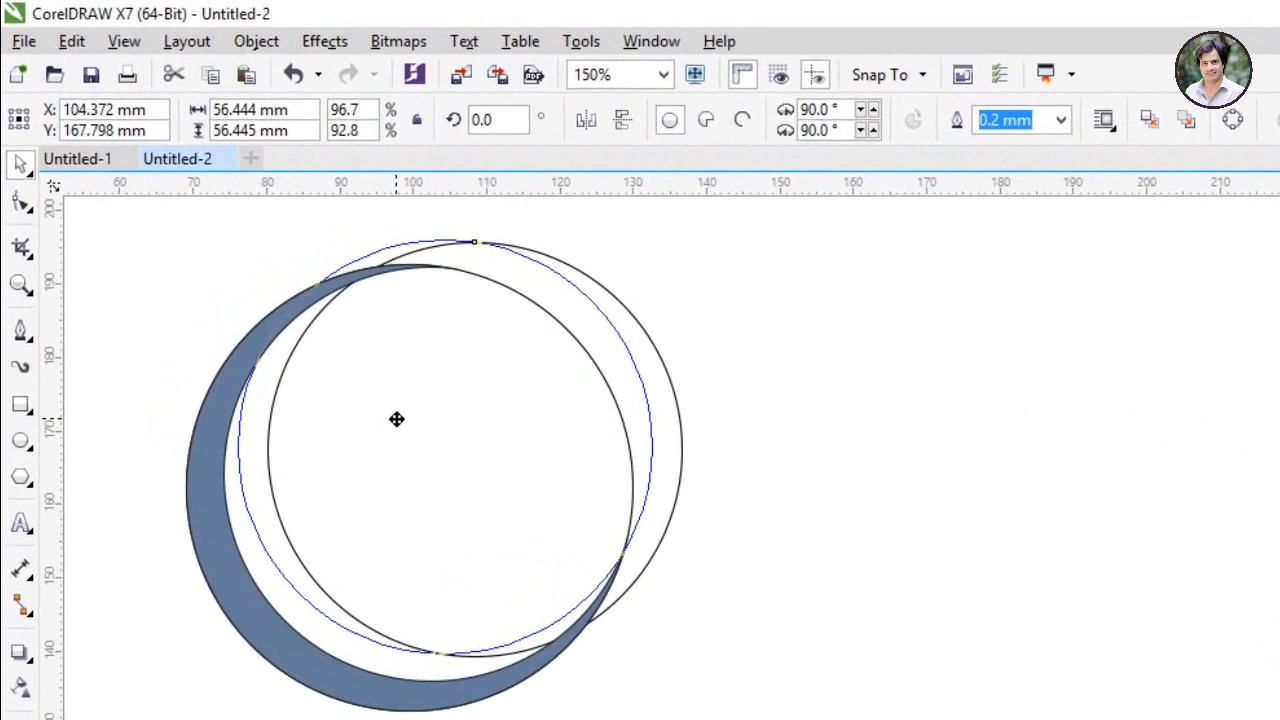
left_click_drag(396, 419, 409, 449)
left_click(1036, 522)
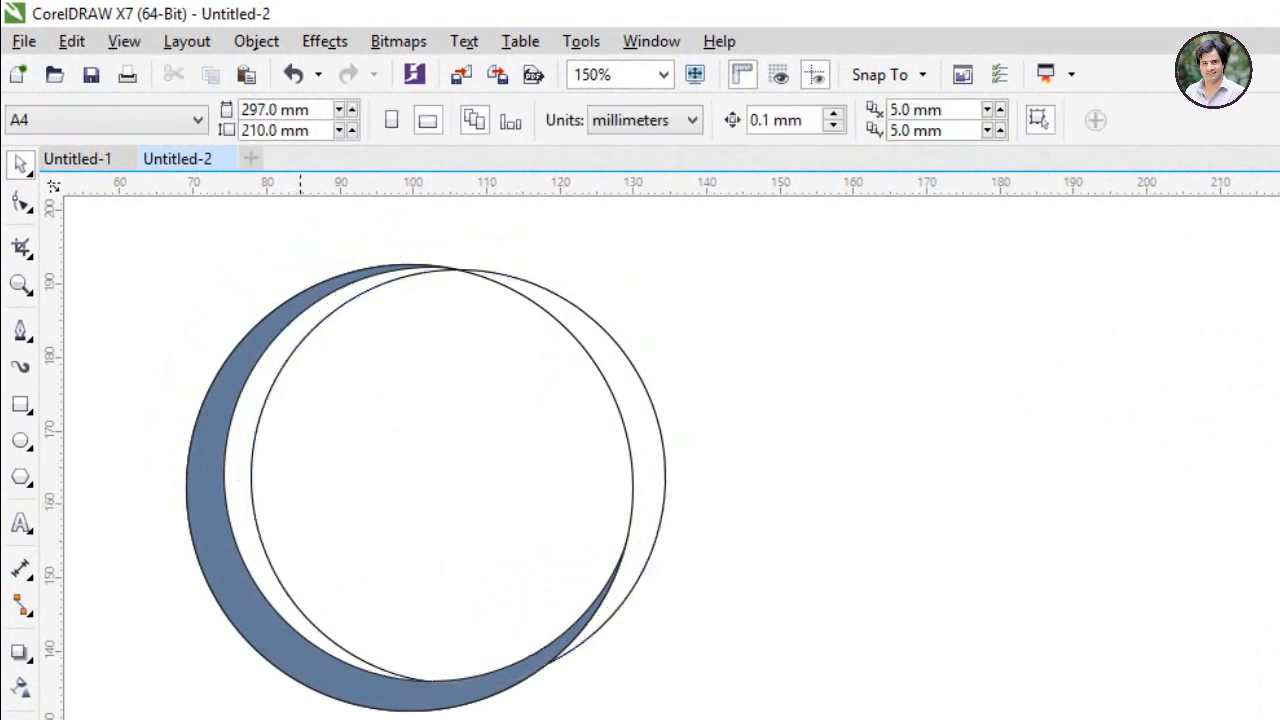
Step: Draw a horizontal line about 49 mm long with the Pen tool across the lower part of the inner circle
left_click(22, 334)
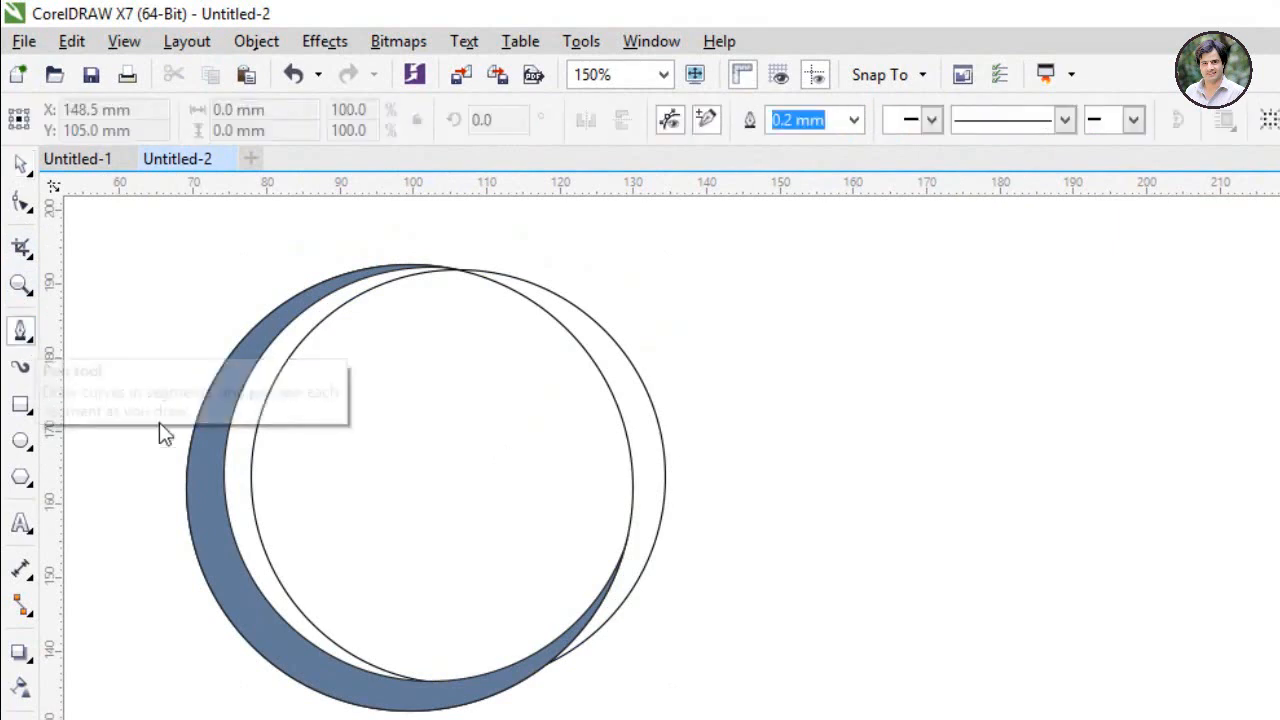
left_click(263, 548)
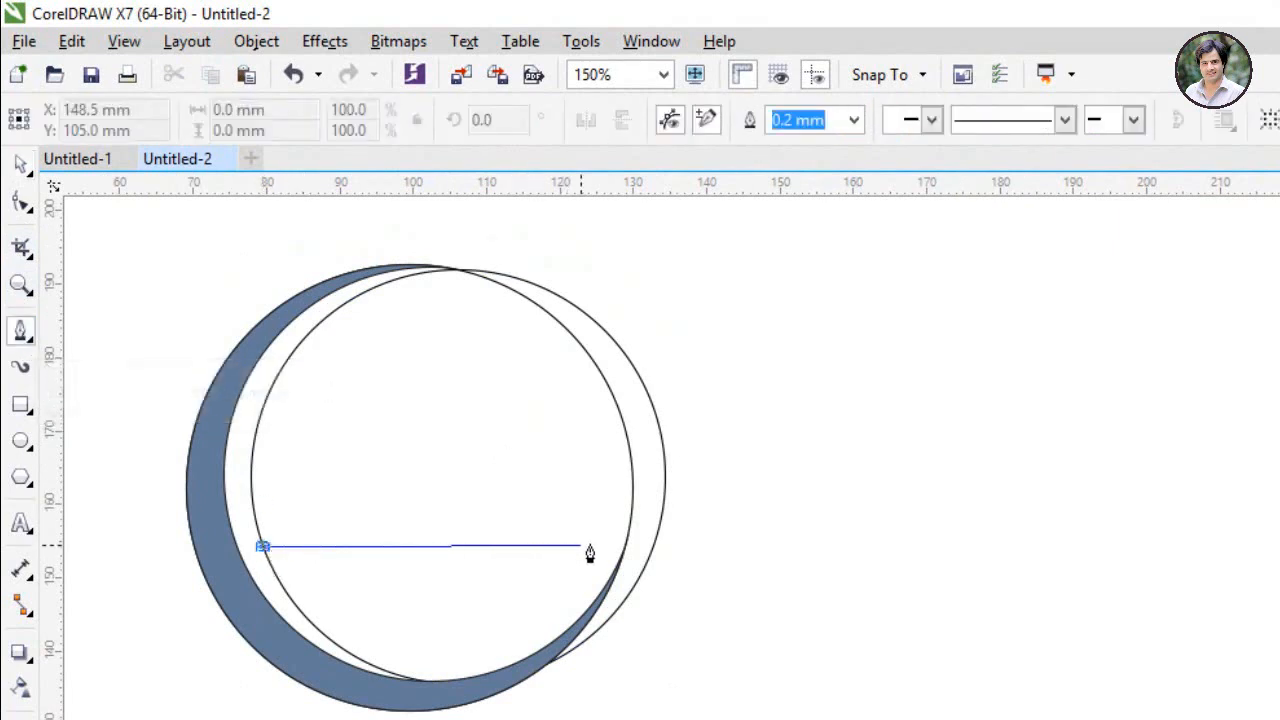
double_click(625, 548)
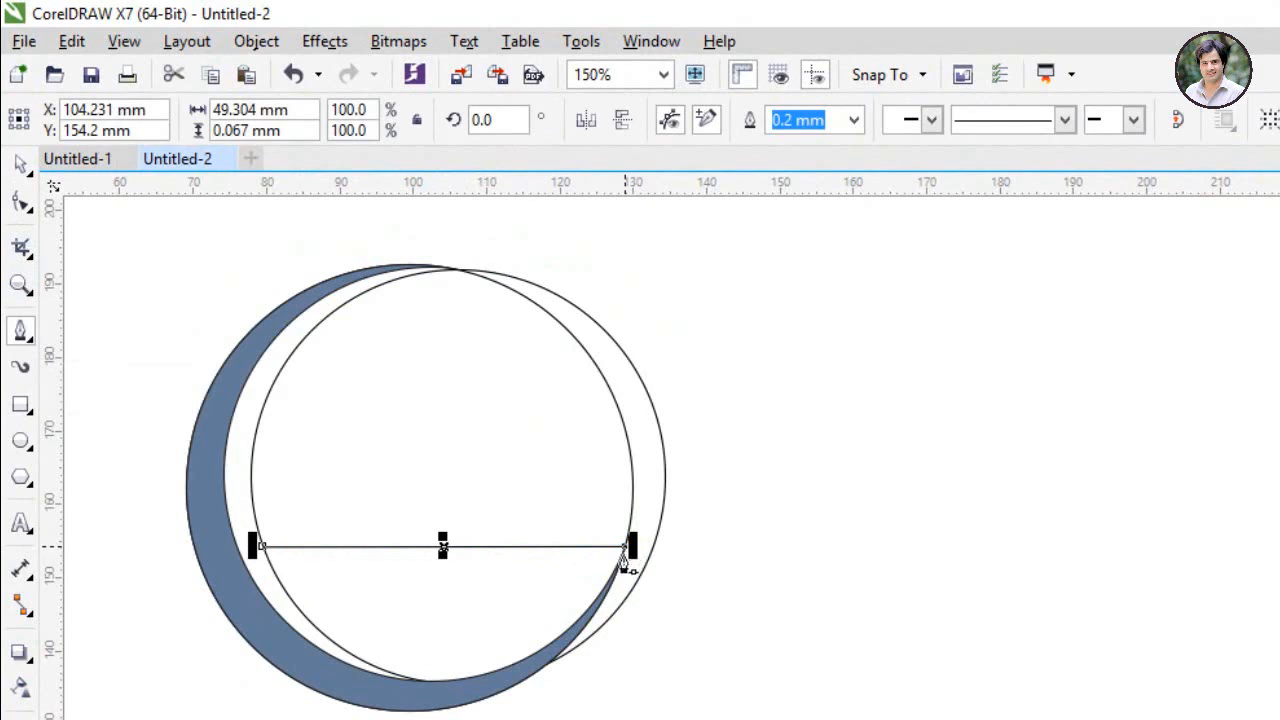
Step: Convert the horizontal line to a curve and bend it into a wave that rises on the left and dips on the right
left_click(21, 204)
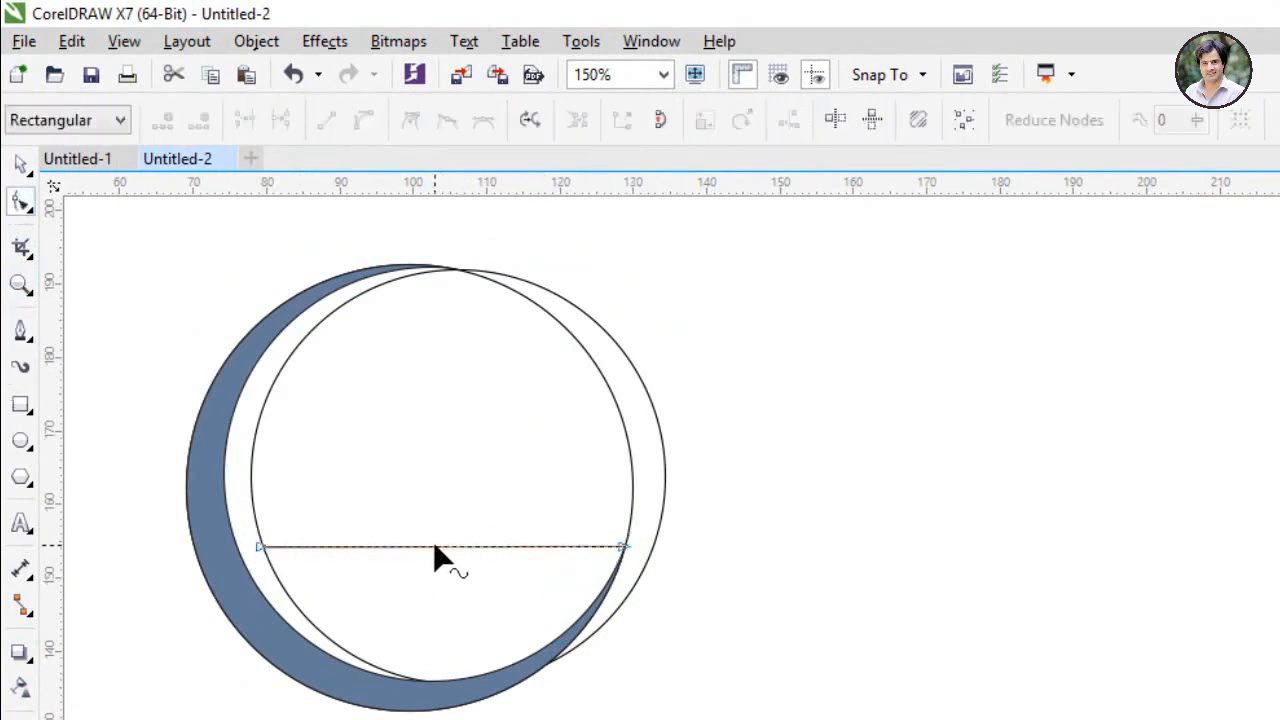
left_click(434, 547)
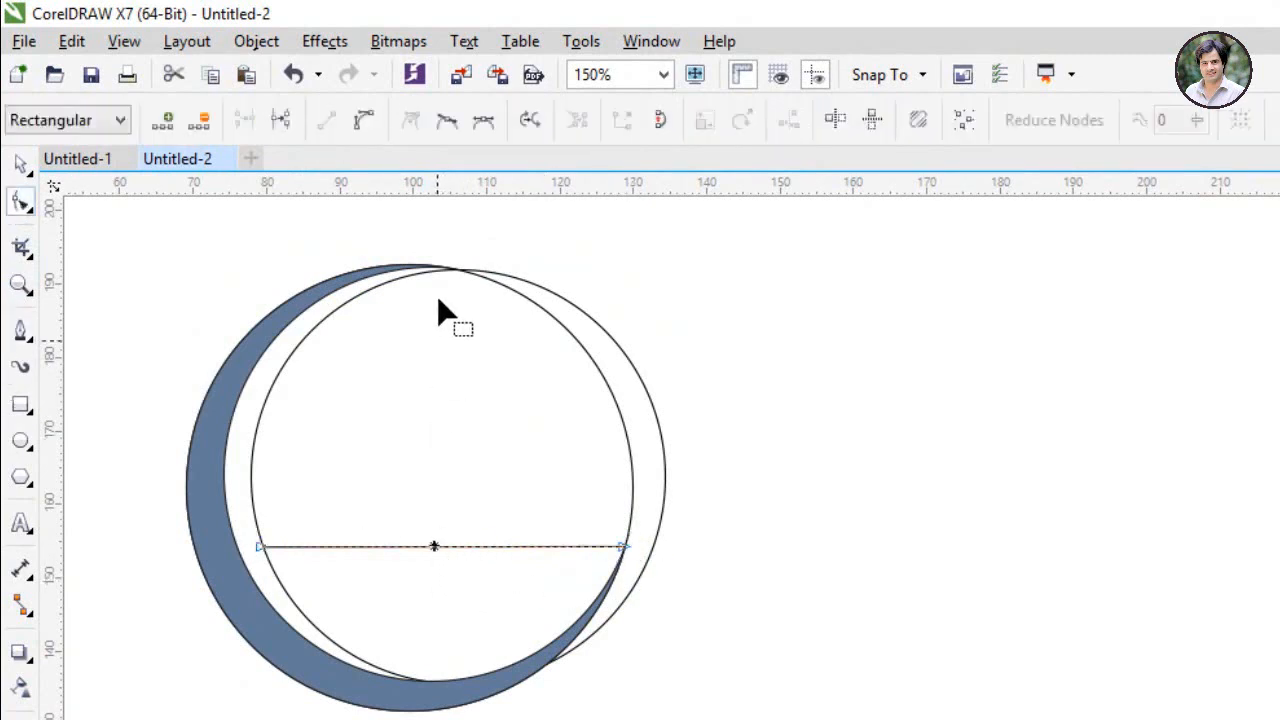
left_click(365, 121)
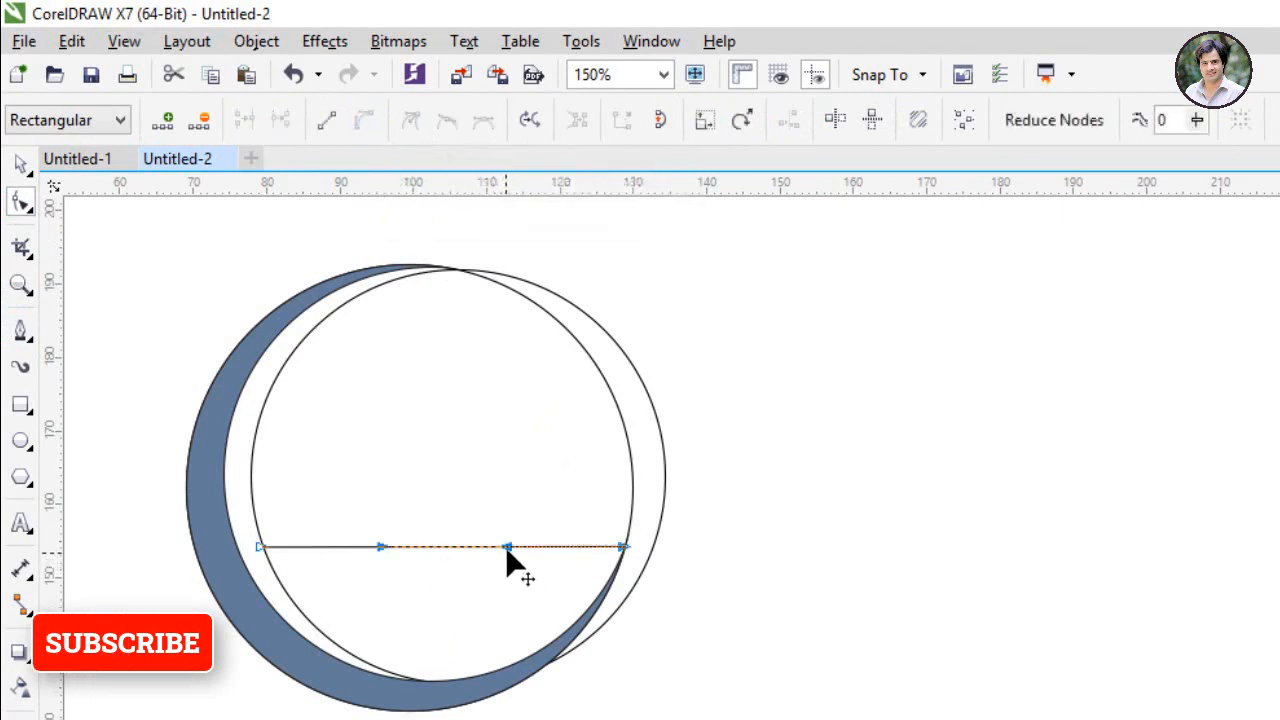
left_click_drag(507, 547, 520, 607)
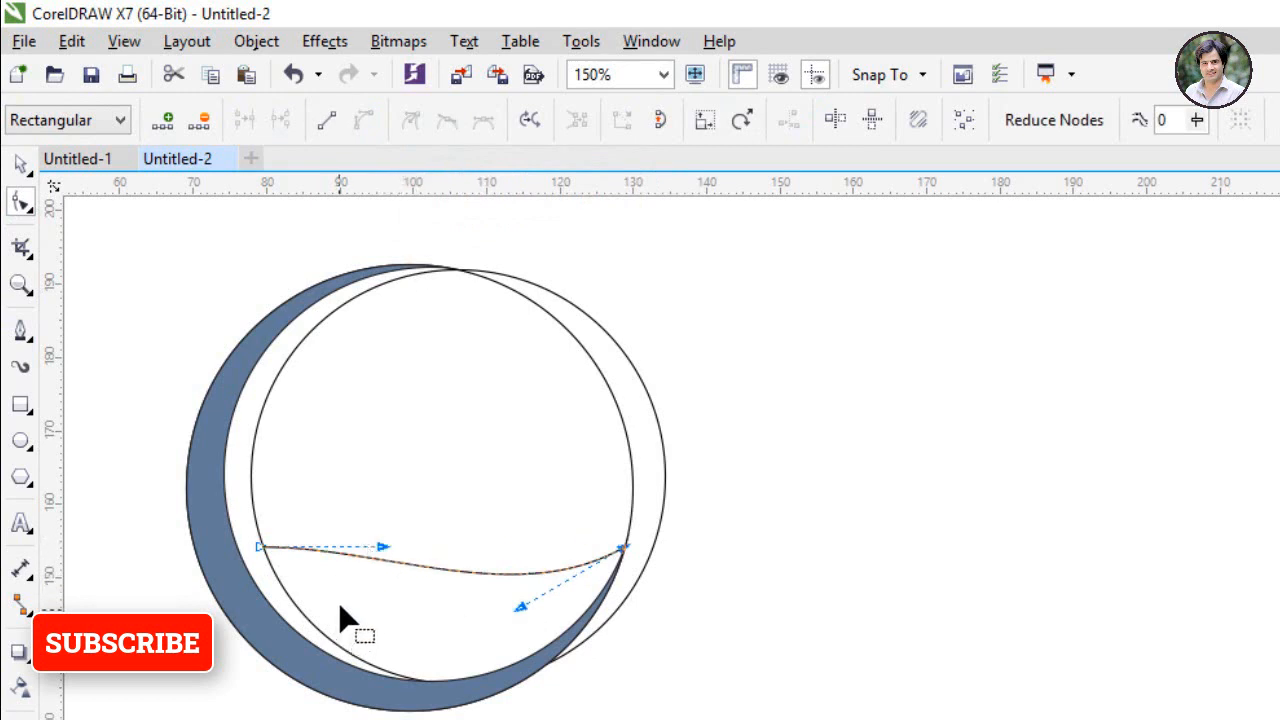
left_click(383, 544)
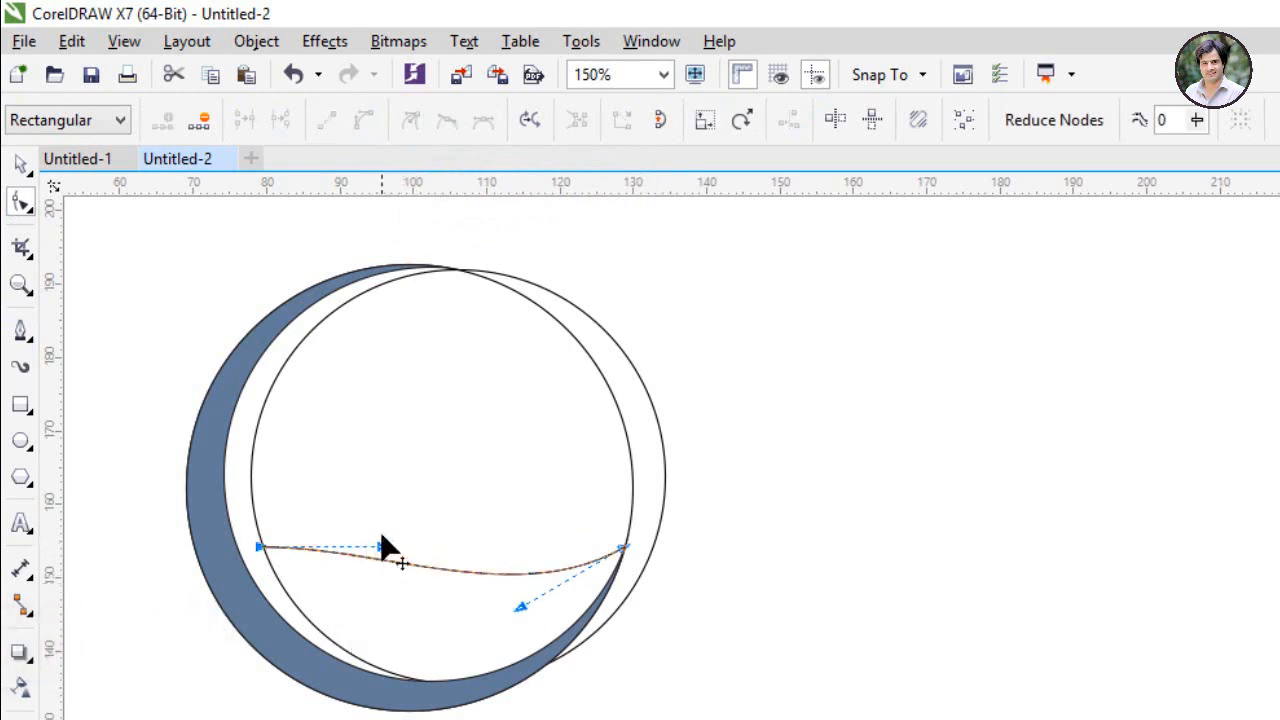
left_click_drag(383, 545, 384, 514)
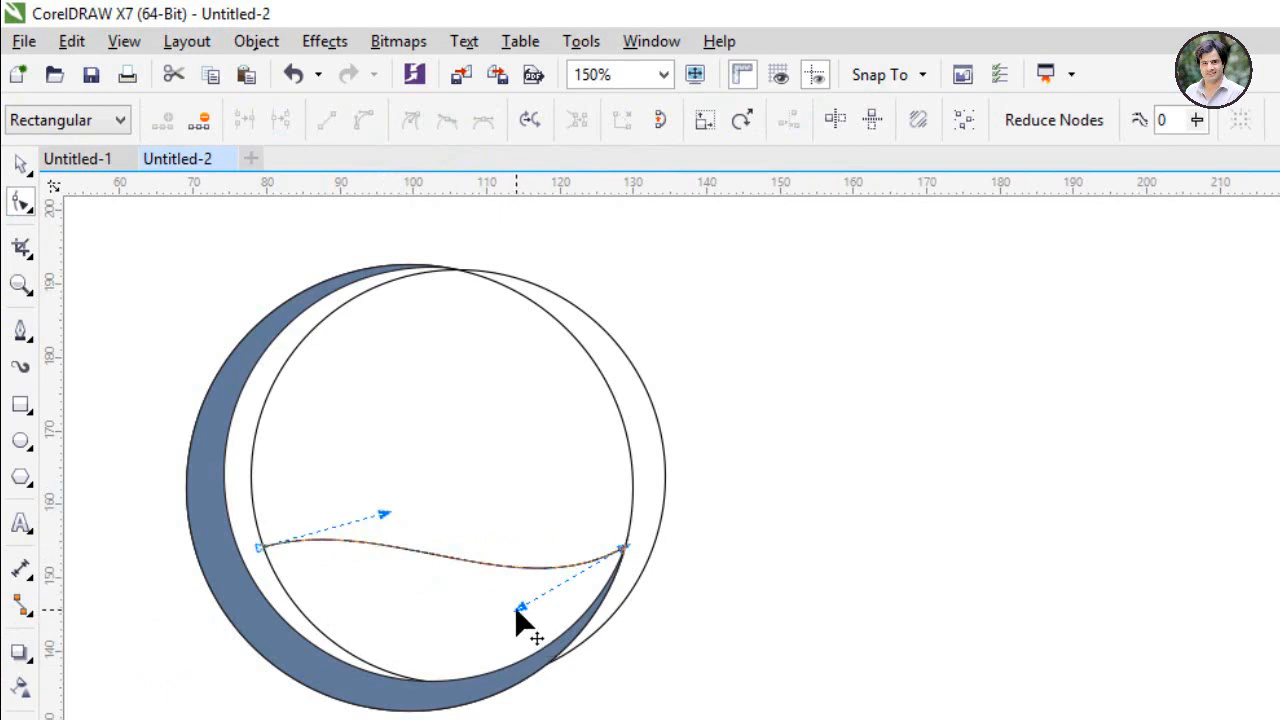
left_click_drag(517, 611, 520, 626)
Step: Lower the wave's left end node along the inner circle and deepen the dip on its right half
scroll(258, 565, "up", 2)
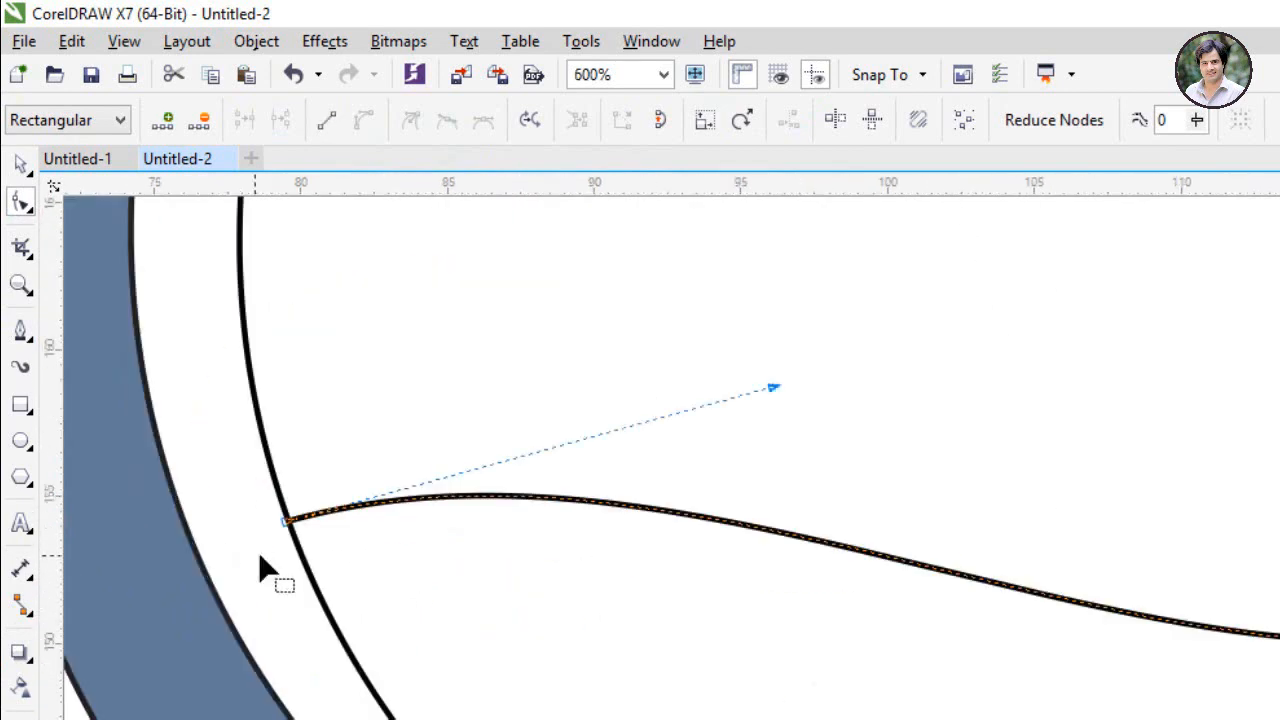
left_click_drag(291, 523, 316, 594)
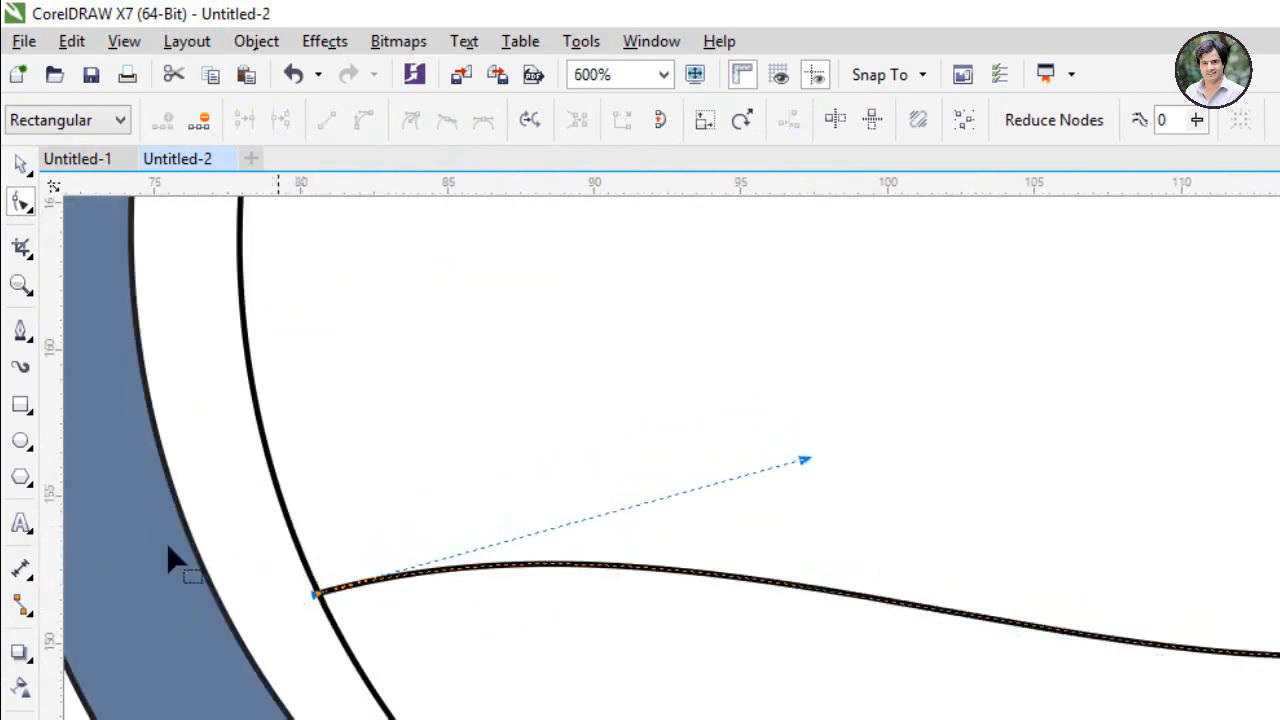
scroll(175, 555, "down", 1)
left_click(949, 551)
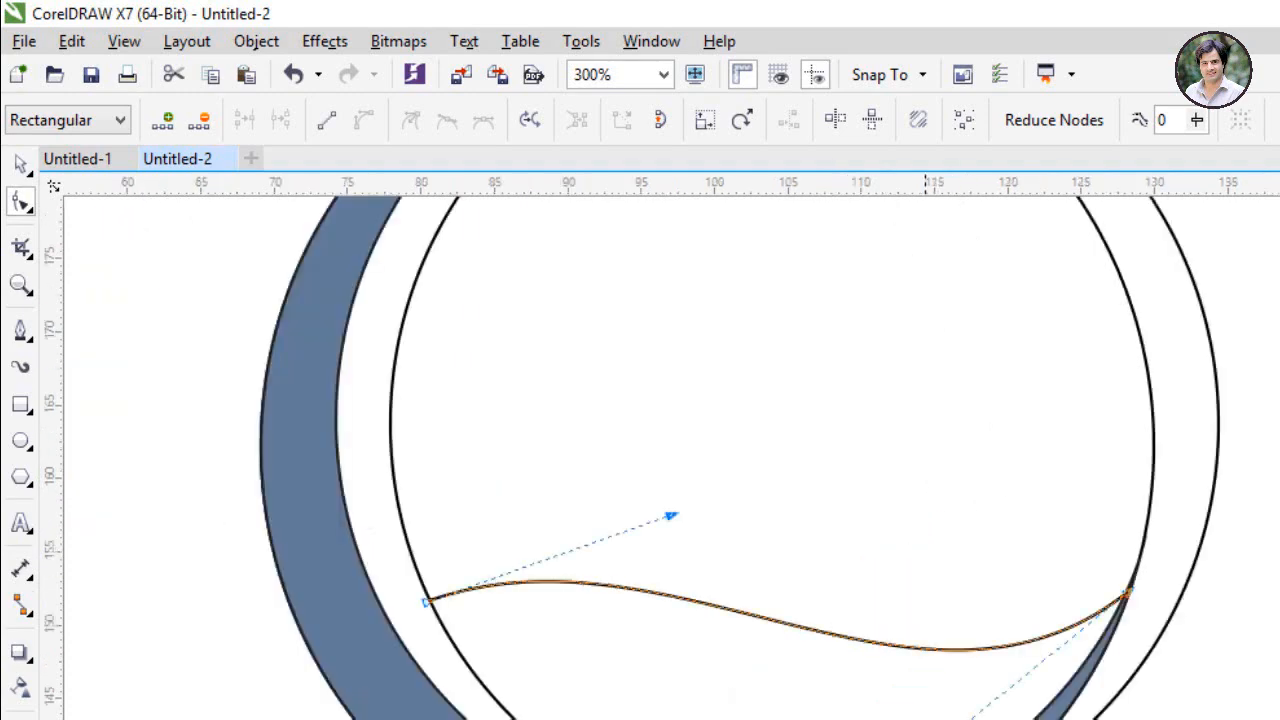
left_click_drag(930, 648, 937, 661)
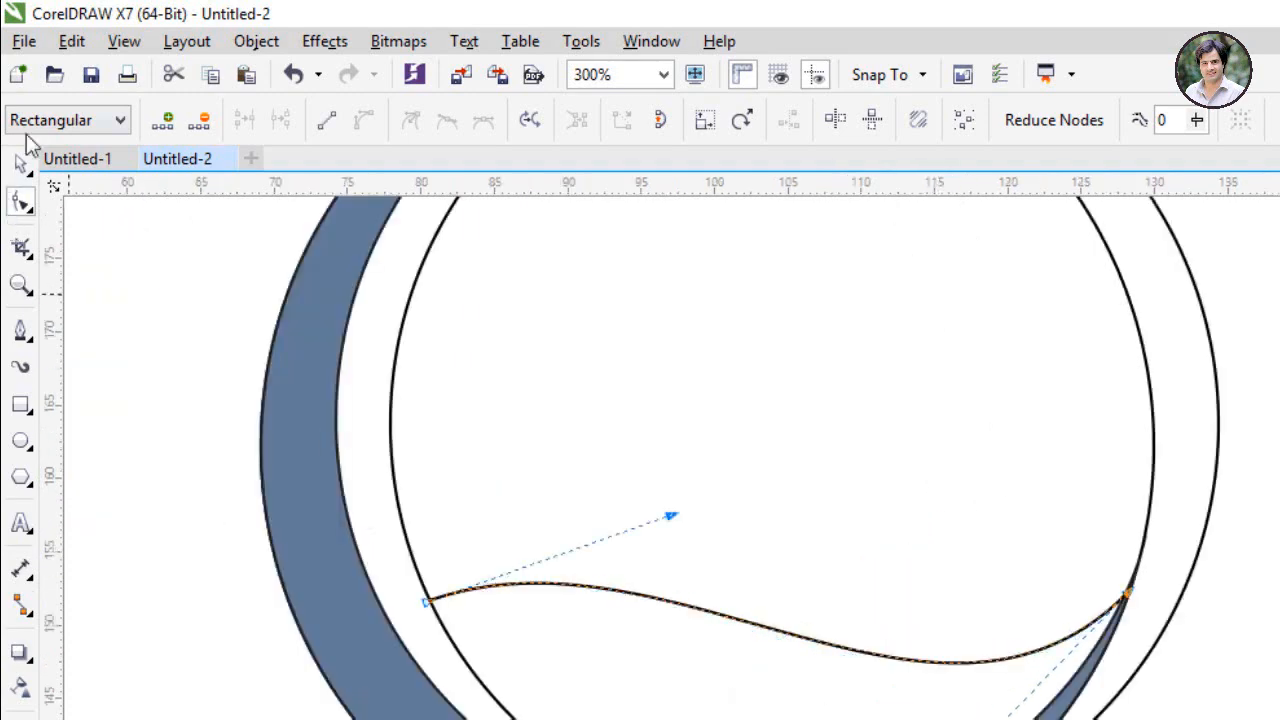
left_click(20, 168)
left_click(122, 306)
Step: Smart-fill the area between the wave curve and the bottom of the circles with the same blue-gray
scroll(123, 307, "down", 1)
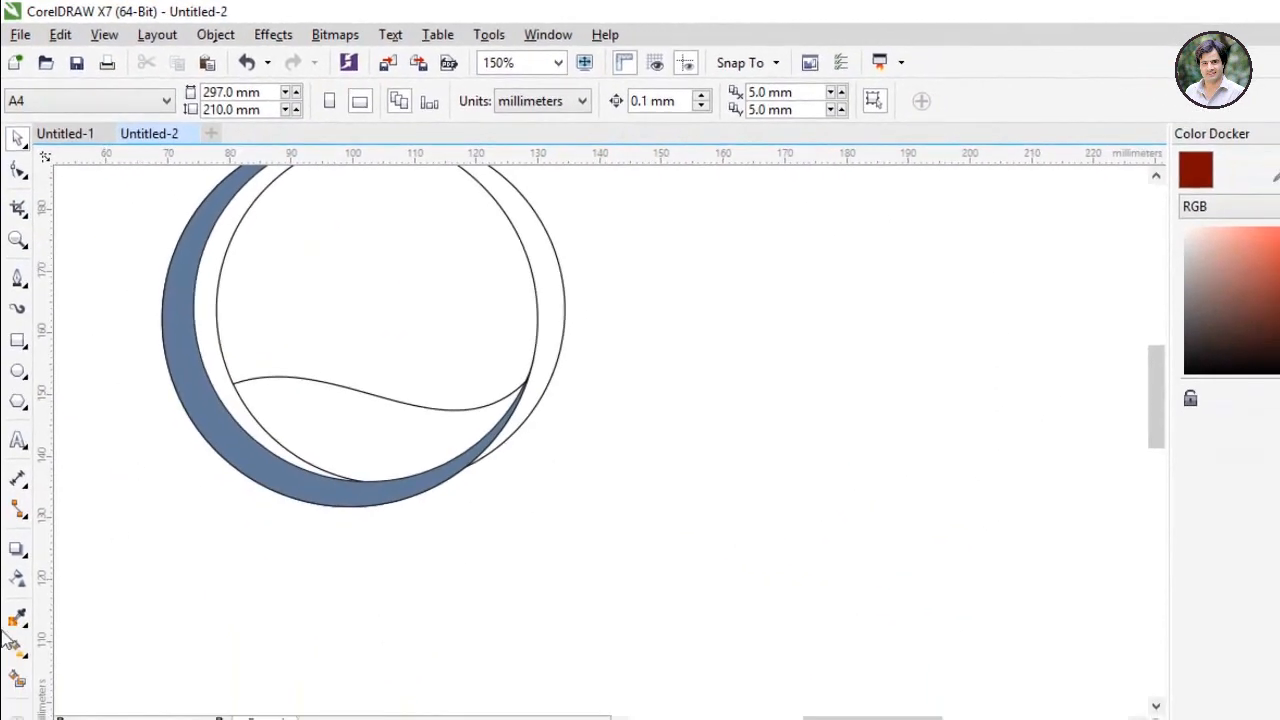
left_click(17, 682)
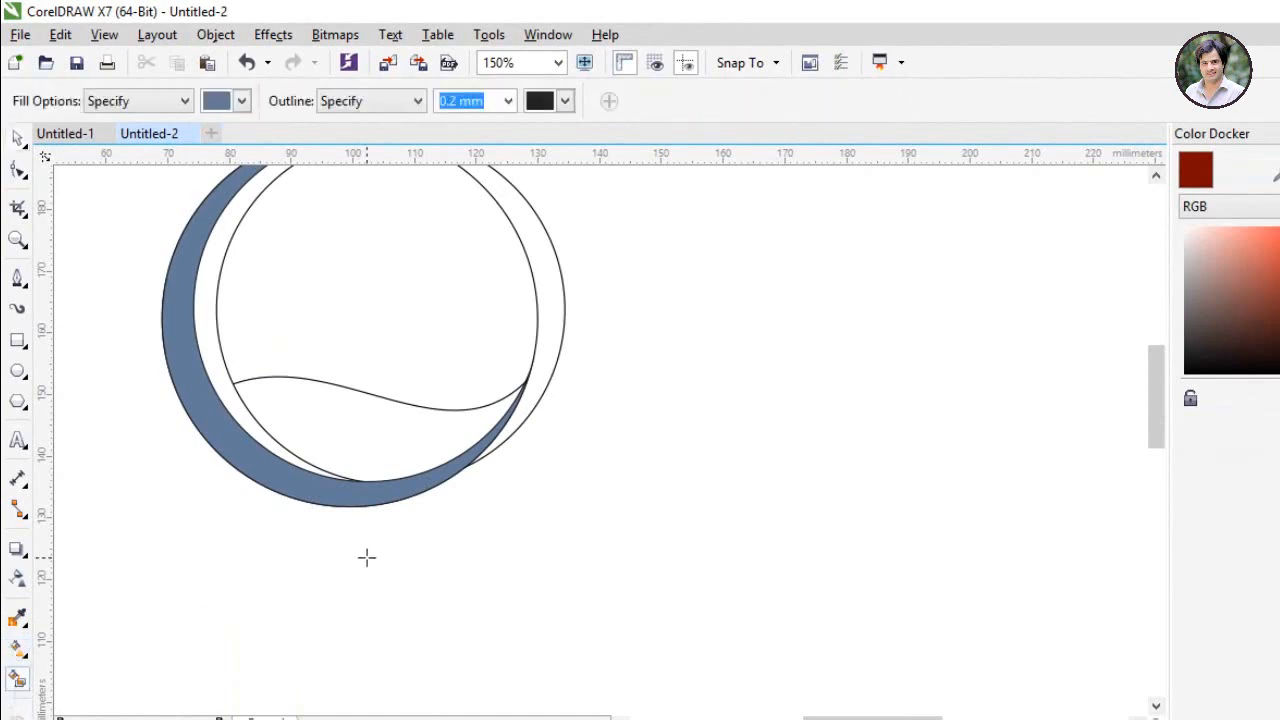
left_click(353, 415)
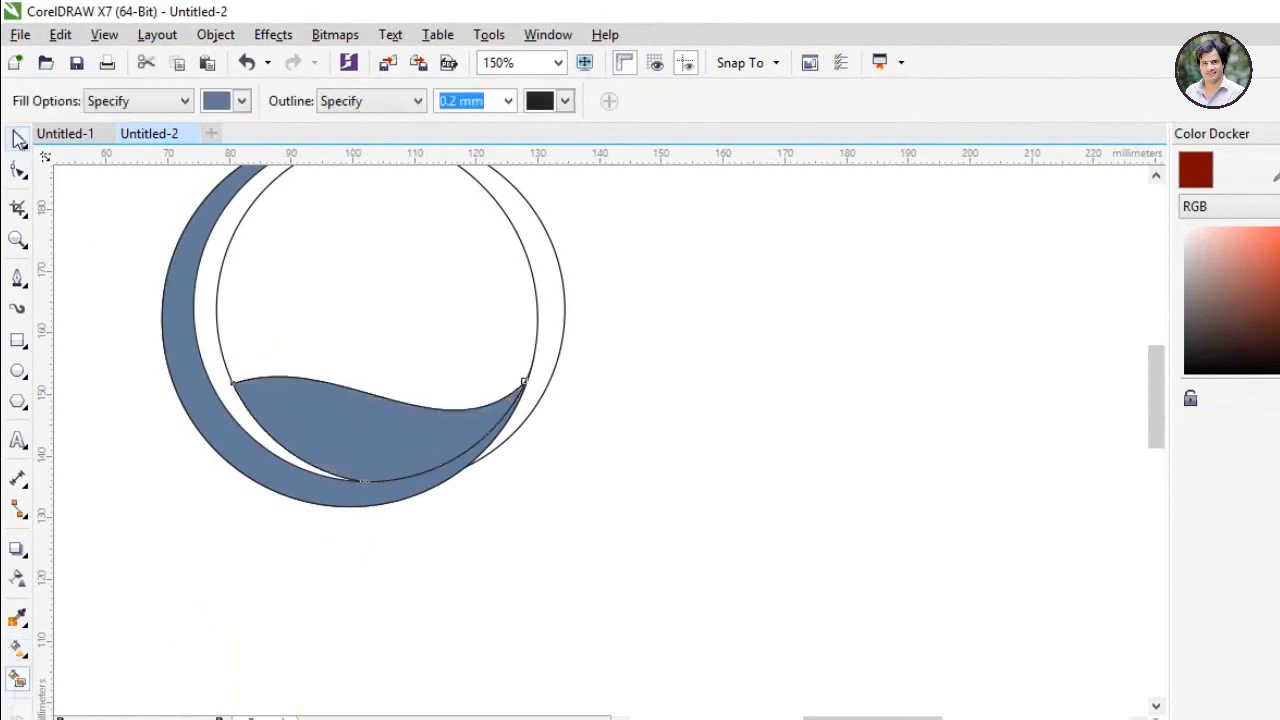
left_click(19, 139)
Step: Delete the two construction circles so only the filled crescent and wave shapes remain
left_click(447, 367)
left_click_drag(565, 265, 663, 279)
key("Delete")
scroll(585, 448, "down", 1)
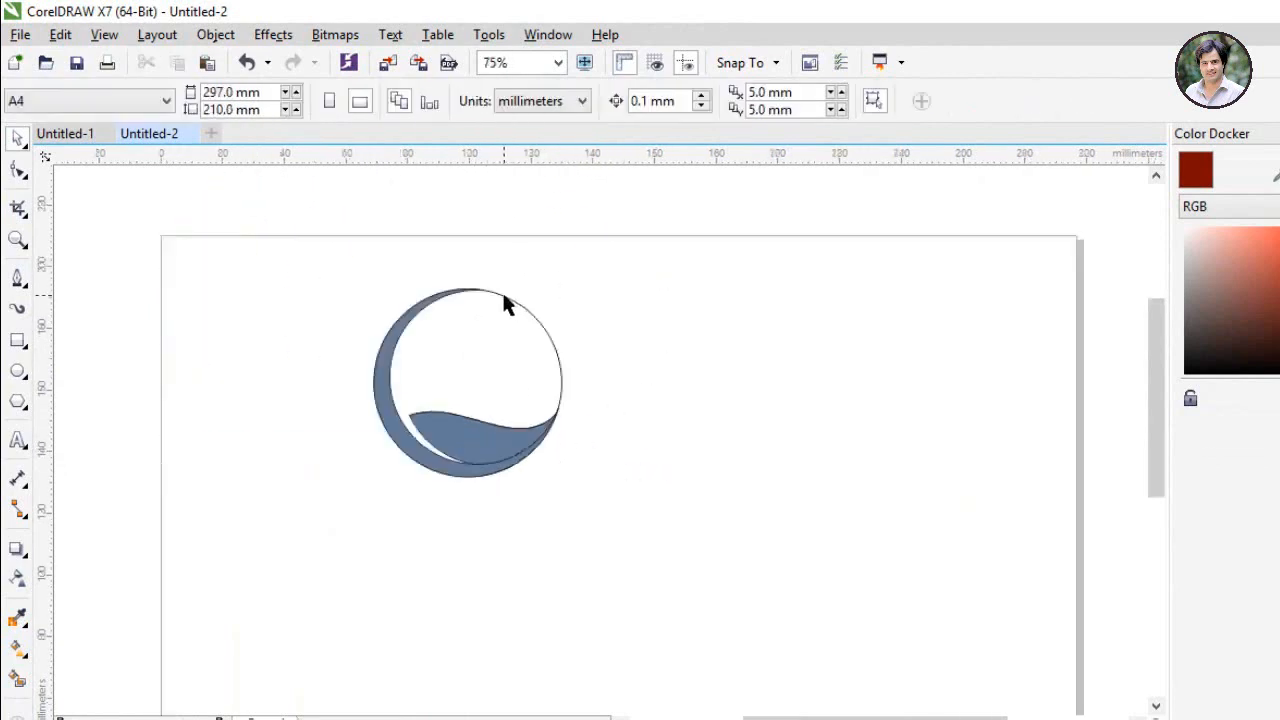
scroll(506, 297, "up", 1)
left_click_drag(518, 421, 631, 420)
key("Delete")
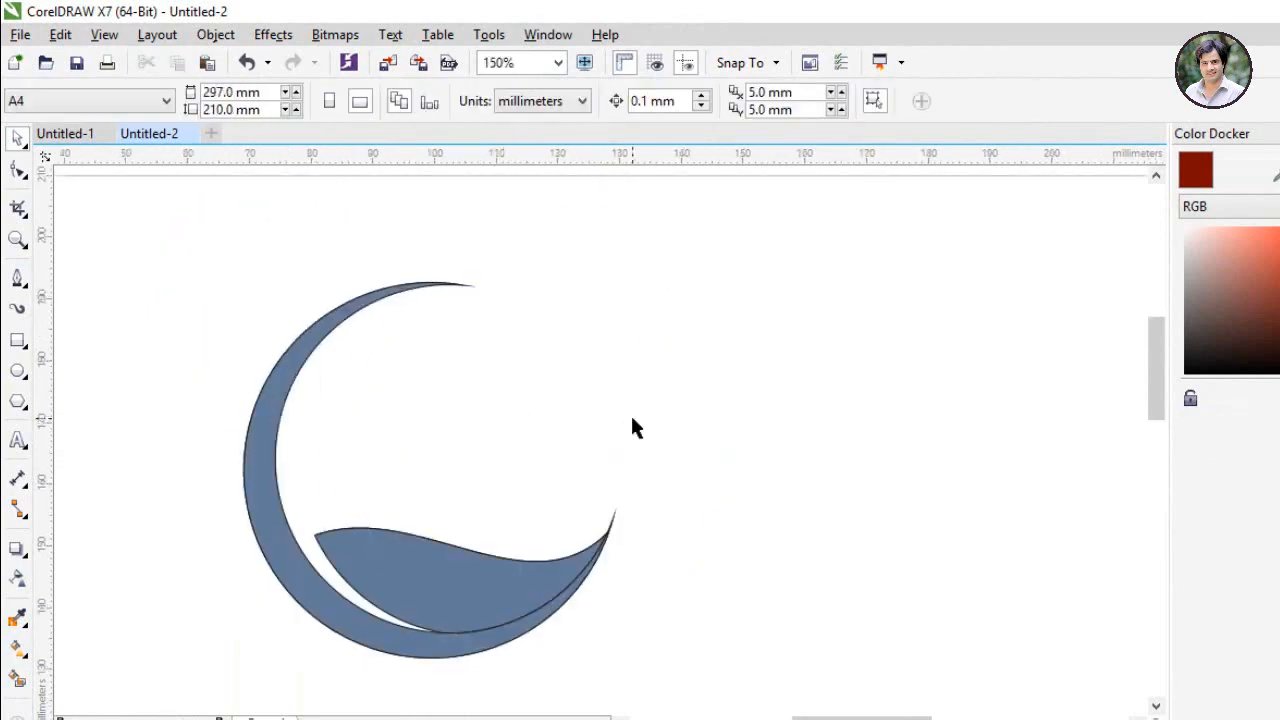
Step: Duplicate the filled wave shape about 3.6 mm above the original
left_click(369, 578)
scroll(430, 555, "up", 1)
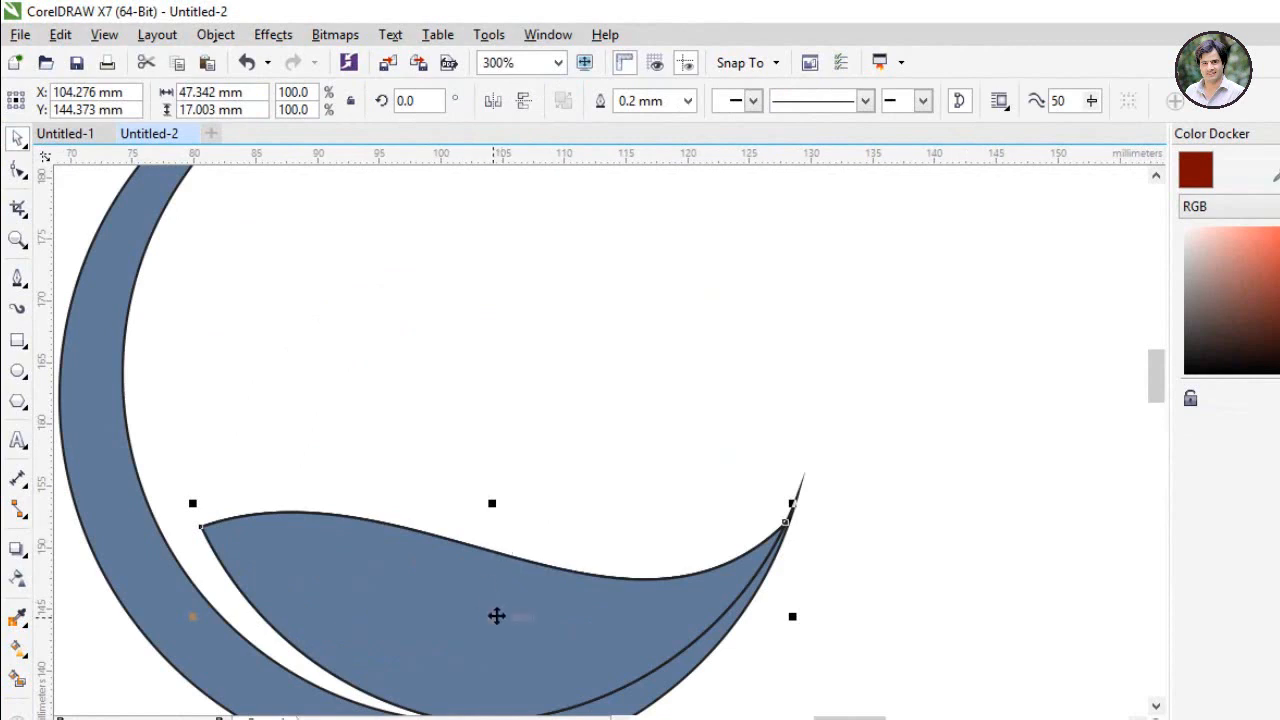
left_click_drag(496, 616, 492, 573)
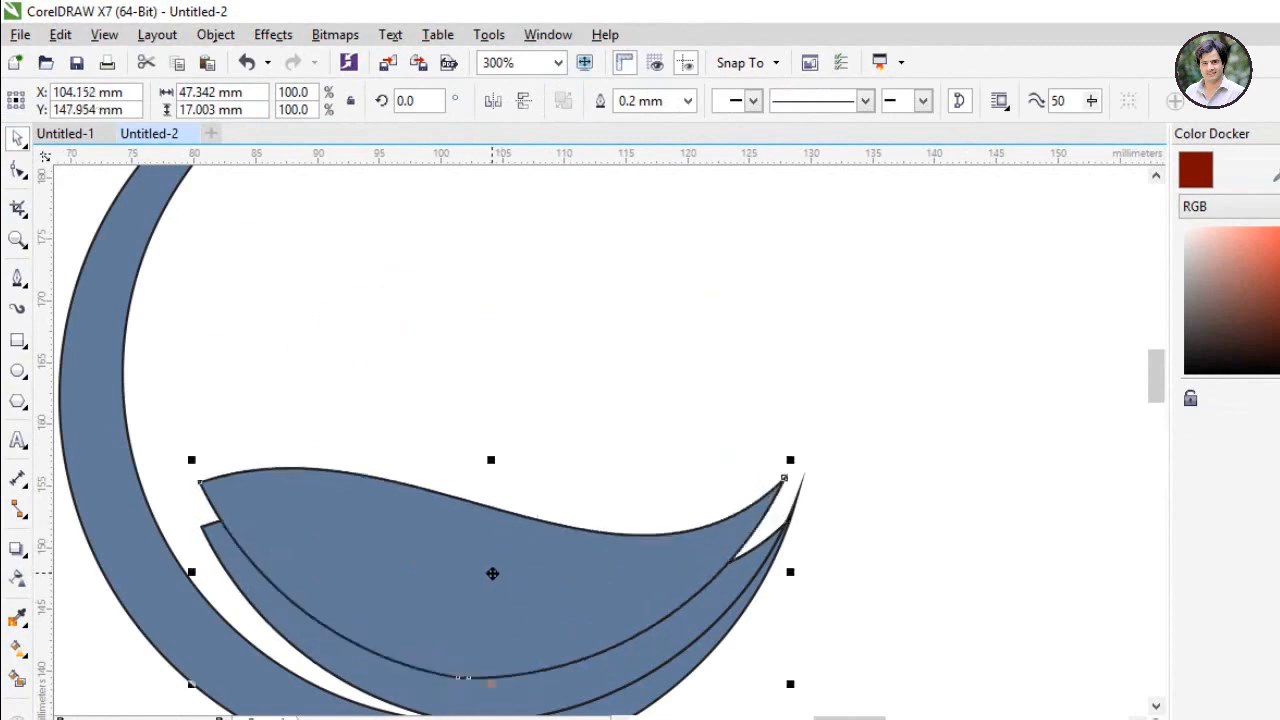
left_click(404, 438)
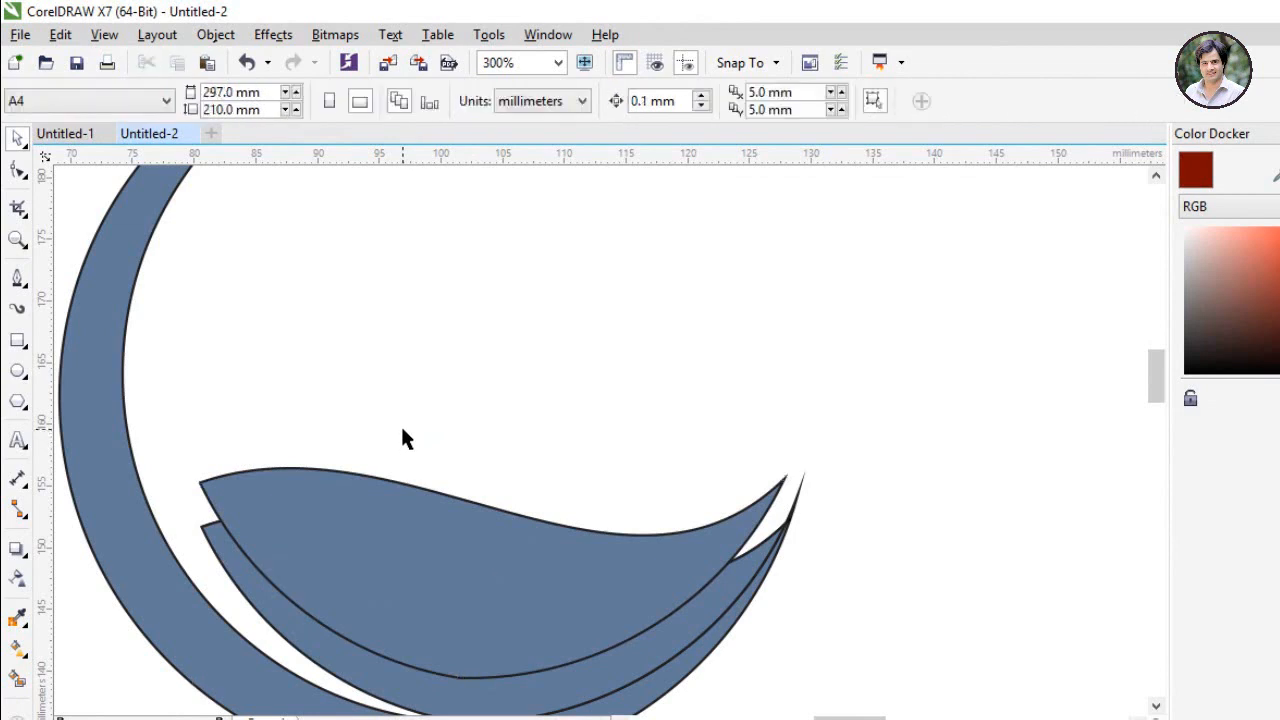
Step: Draw a closed five-sided house outline about 16 by 18 mm just above the wave's left part with the Pen tool
scroll(404, 438, "down", 1)
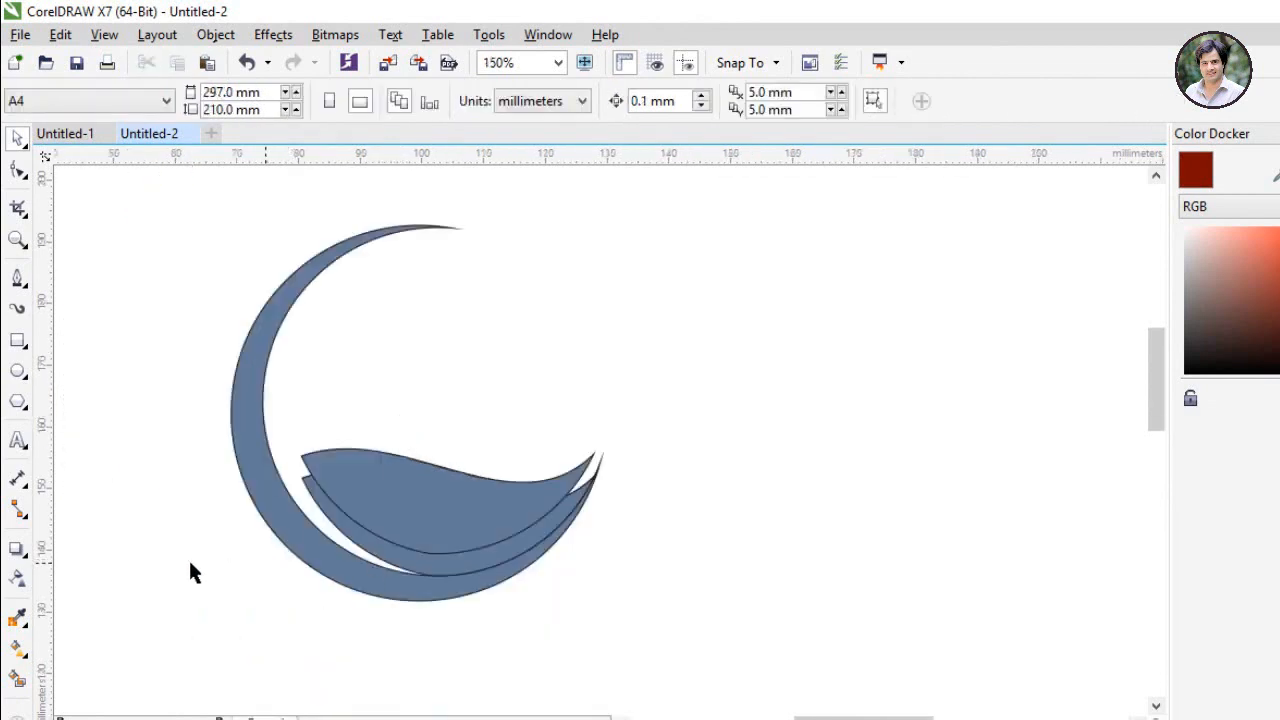
left_click(18, 279)
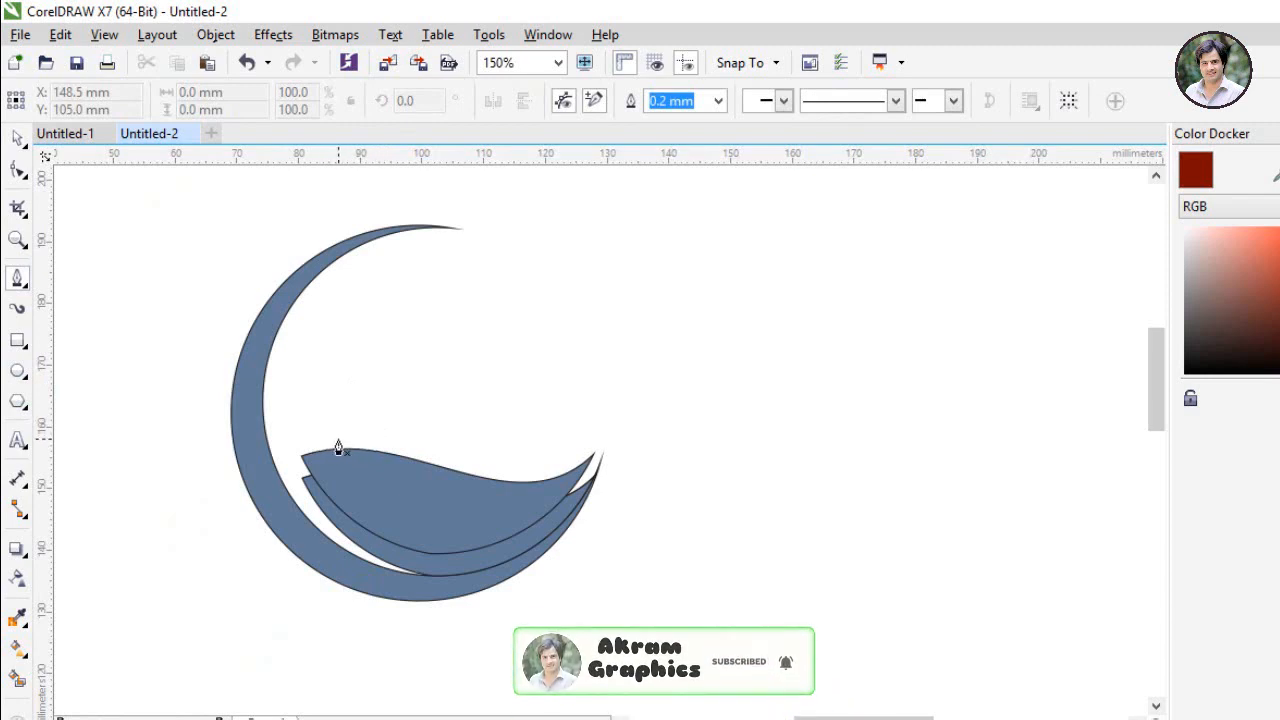
left_click_drag(338, 447, 432, 455)
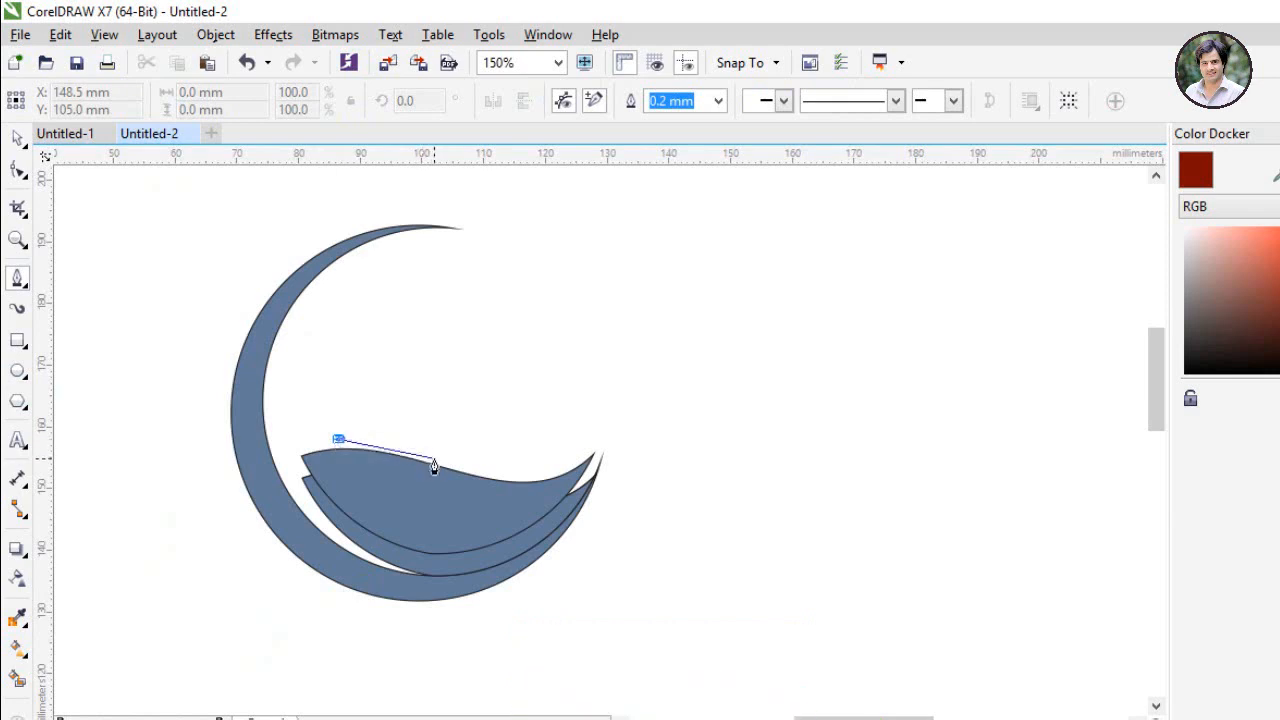
double_click(436, 457)
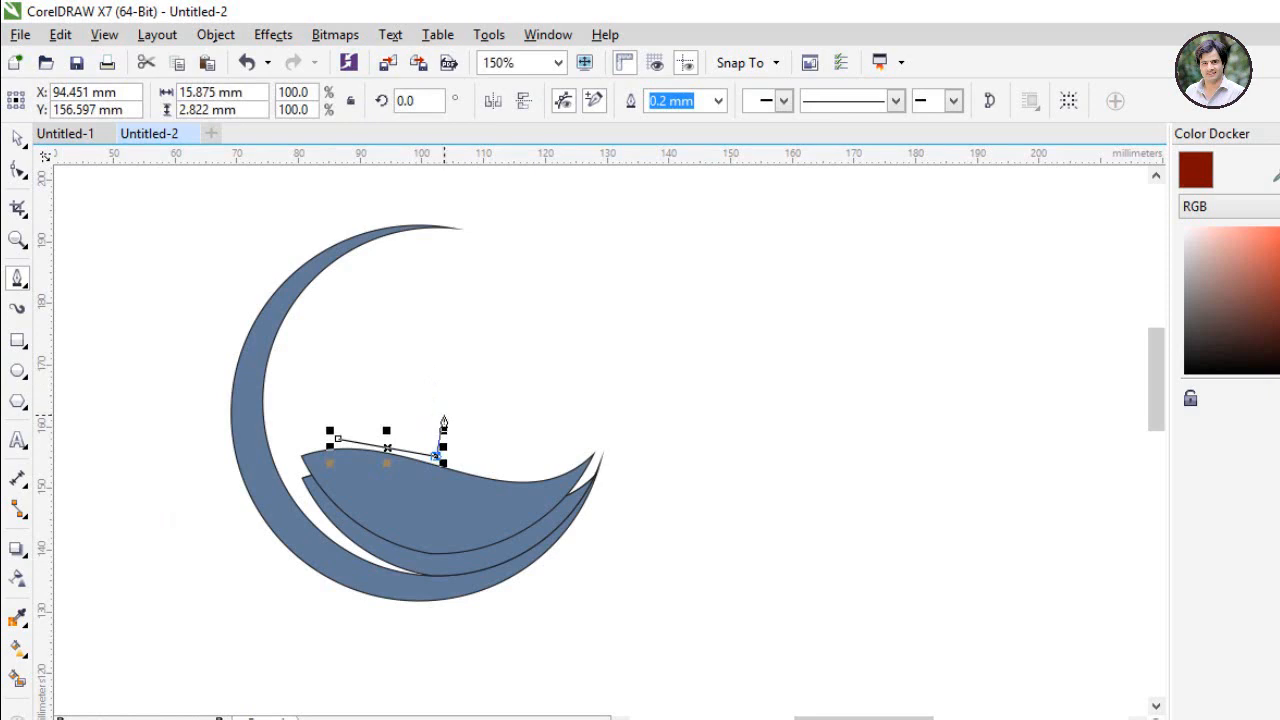
left_click(436, 417)
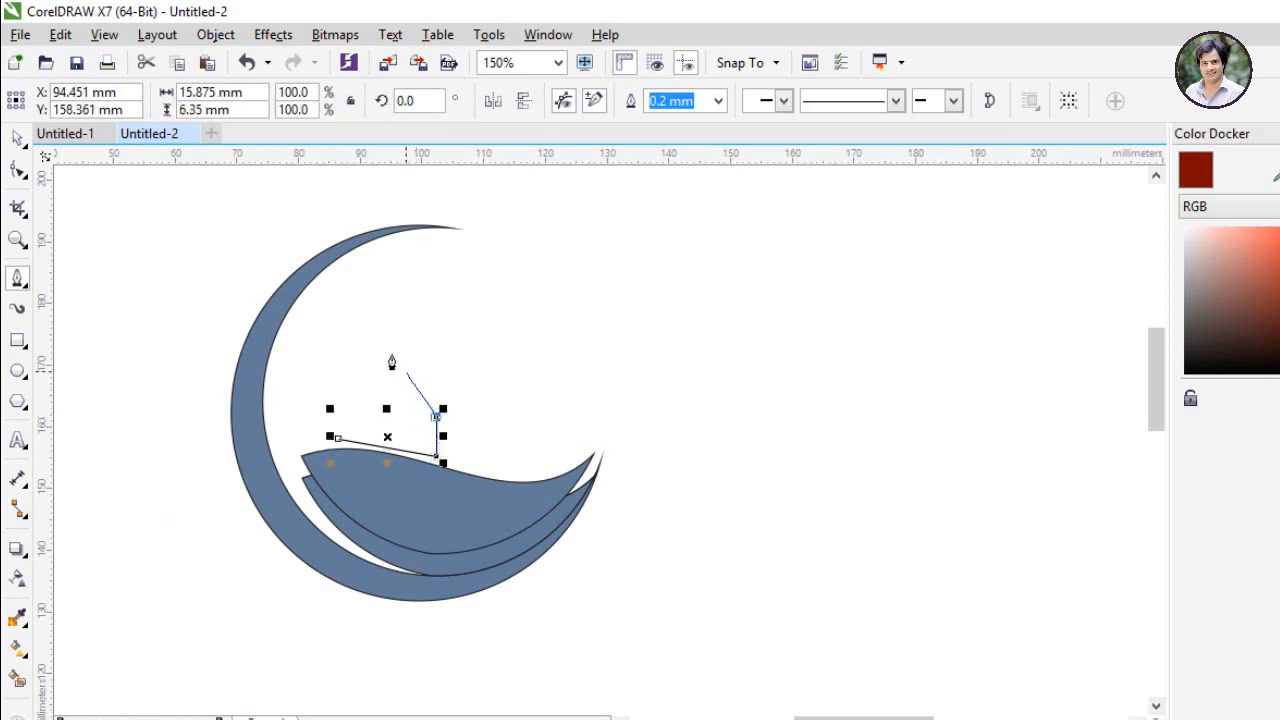
left_click(387, 345)
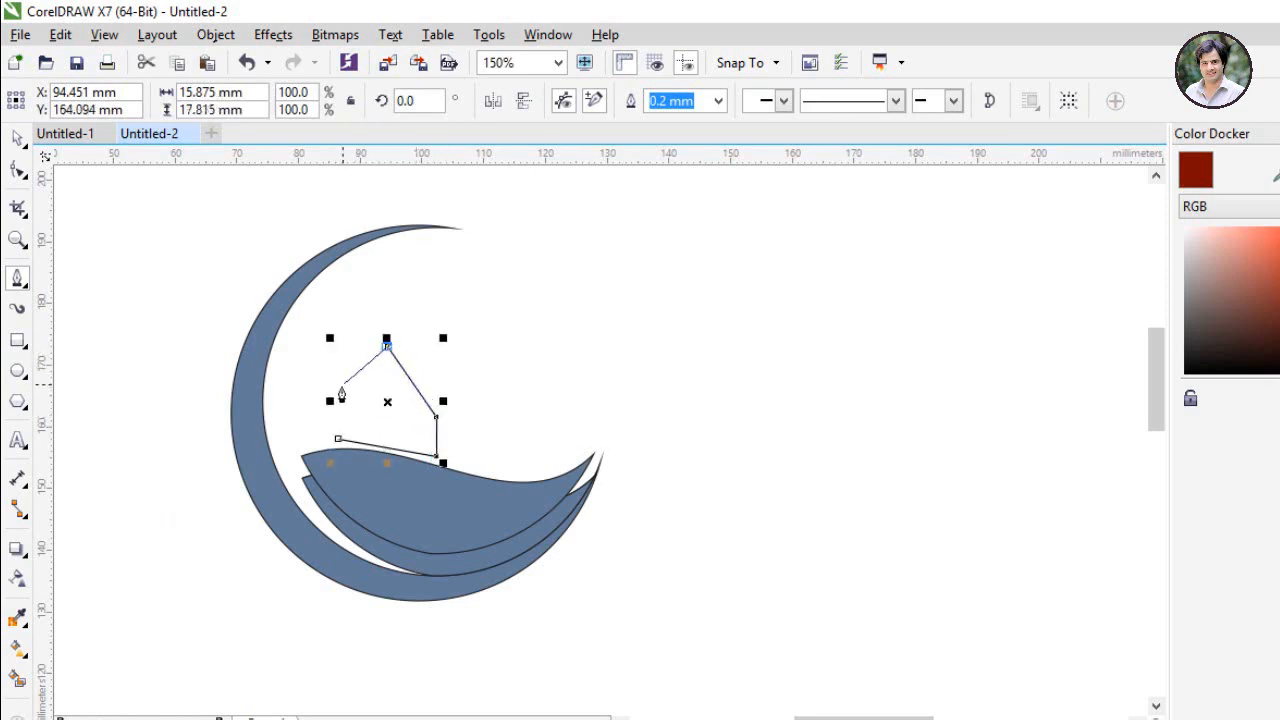
left_click(337, 392)
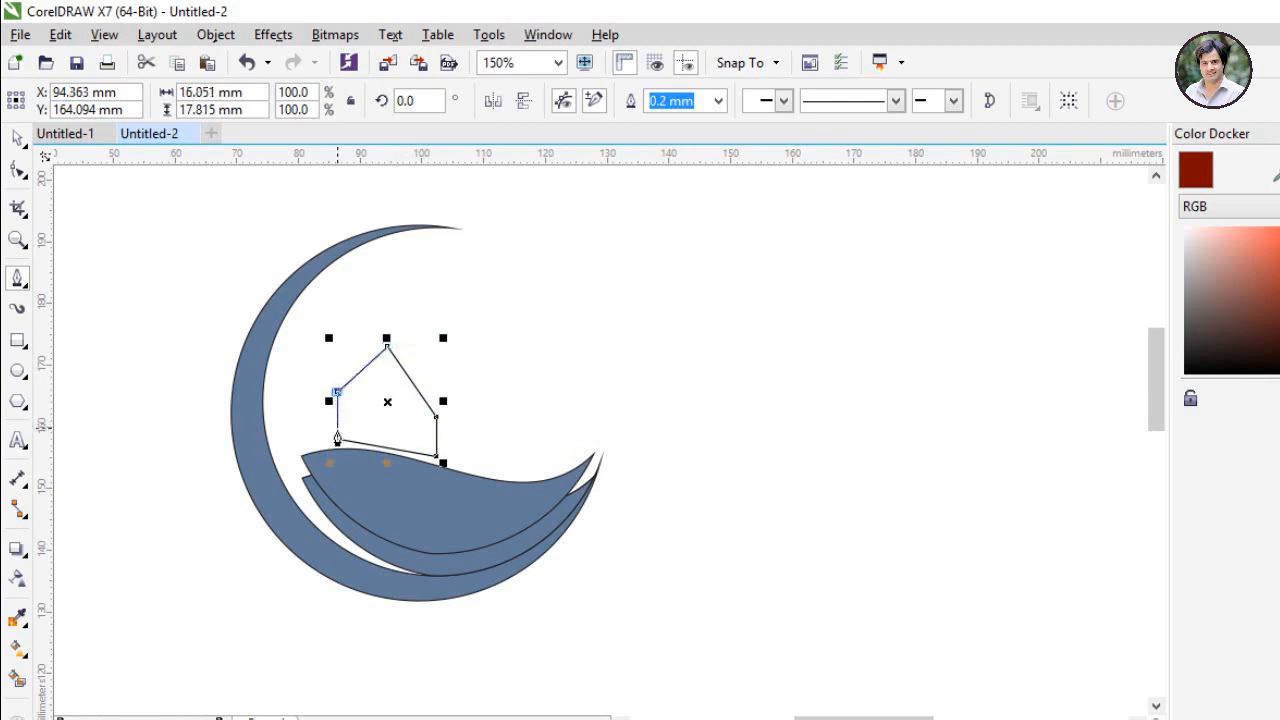
left_click(338, 439)
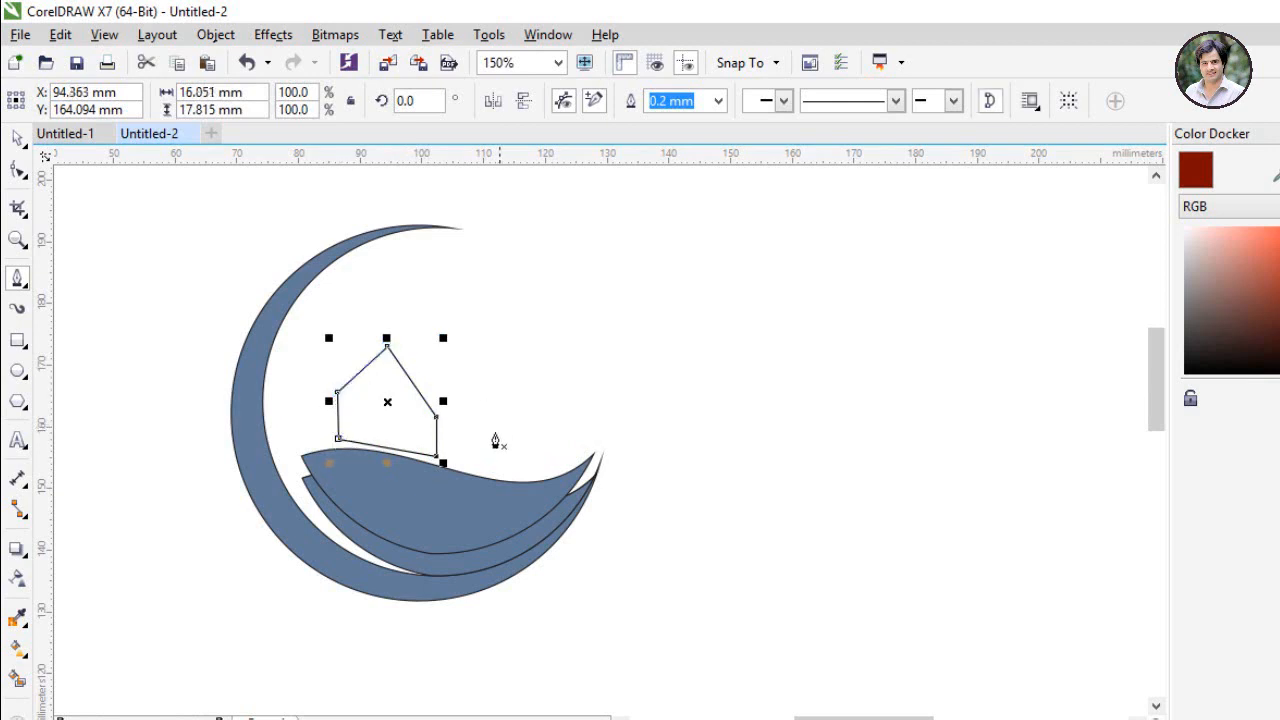
Step: Draw an open, taller building outline about 15 by 36 mm beside the house, starting on the wave and following the house's right roof slope
left_click_drag(449, 466, 451, 432)
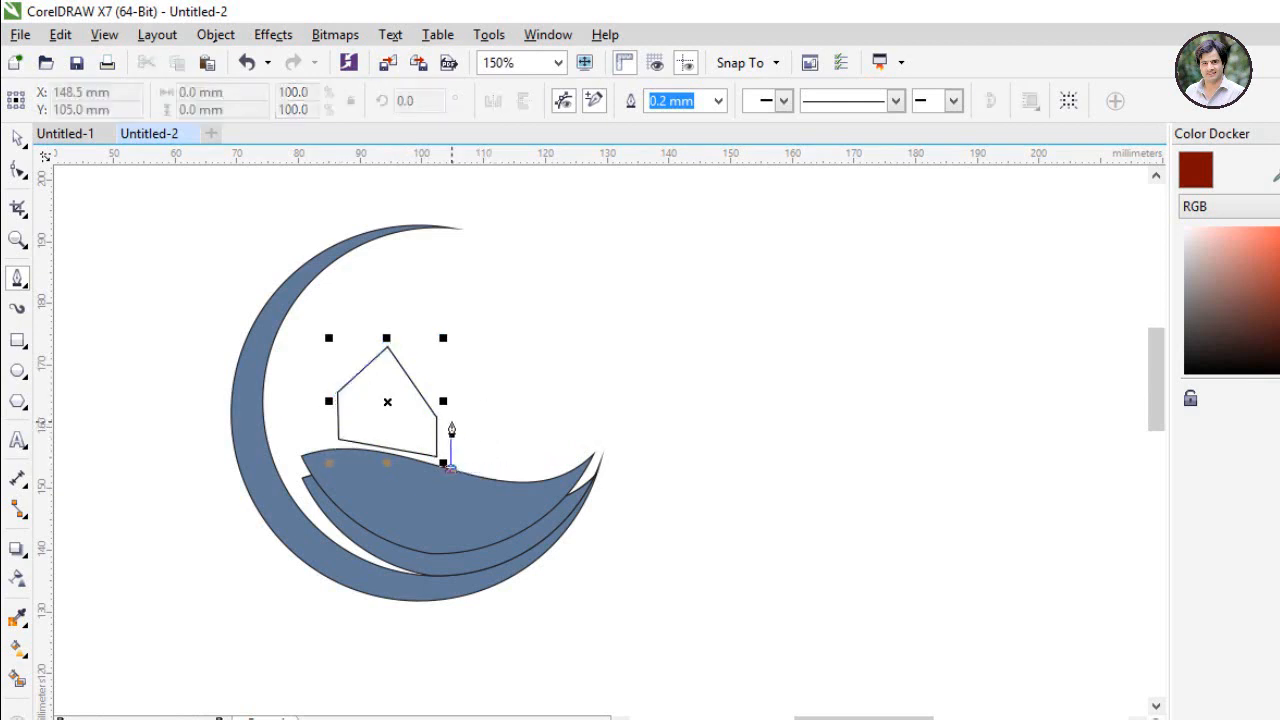
left_click(451, 405)
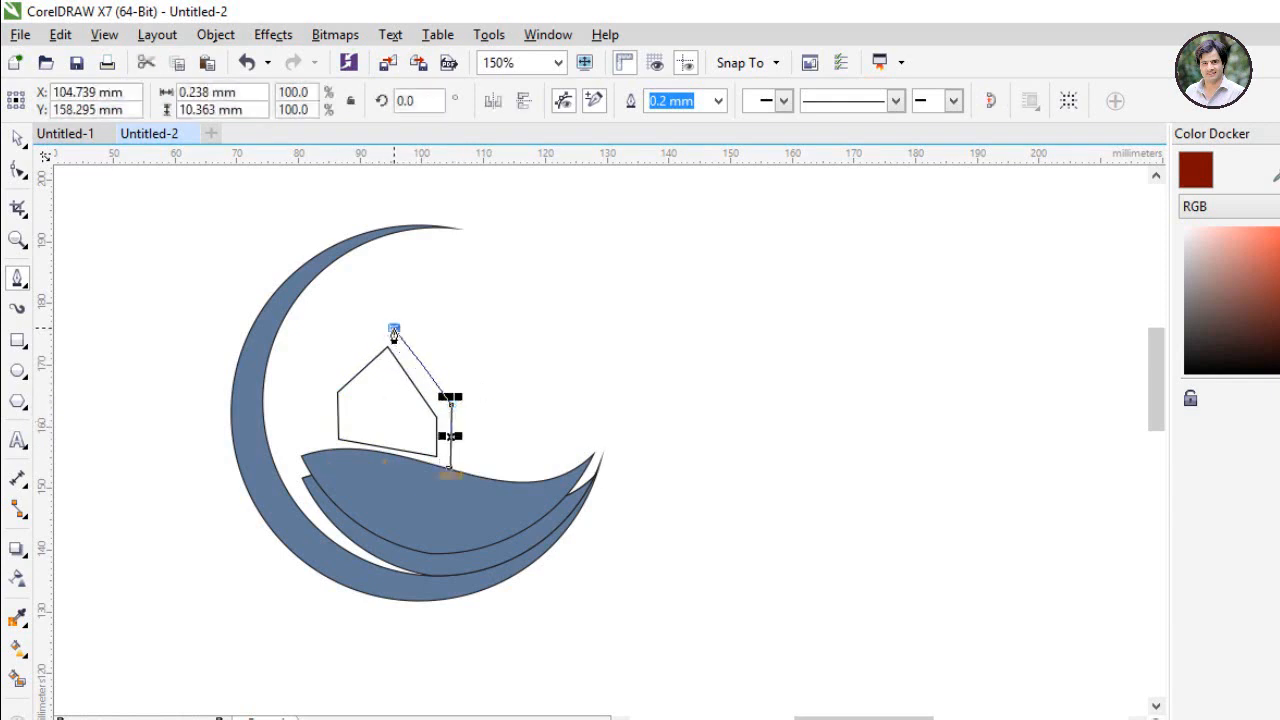
left_click(394, 328)
left_click(394, 277)
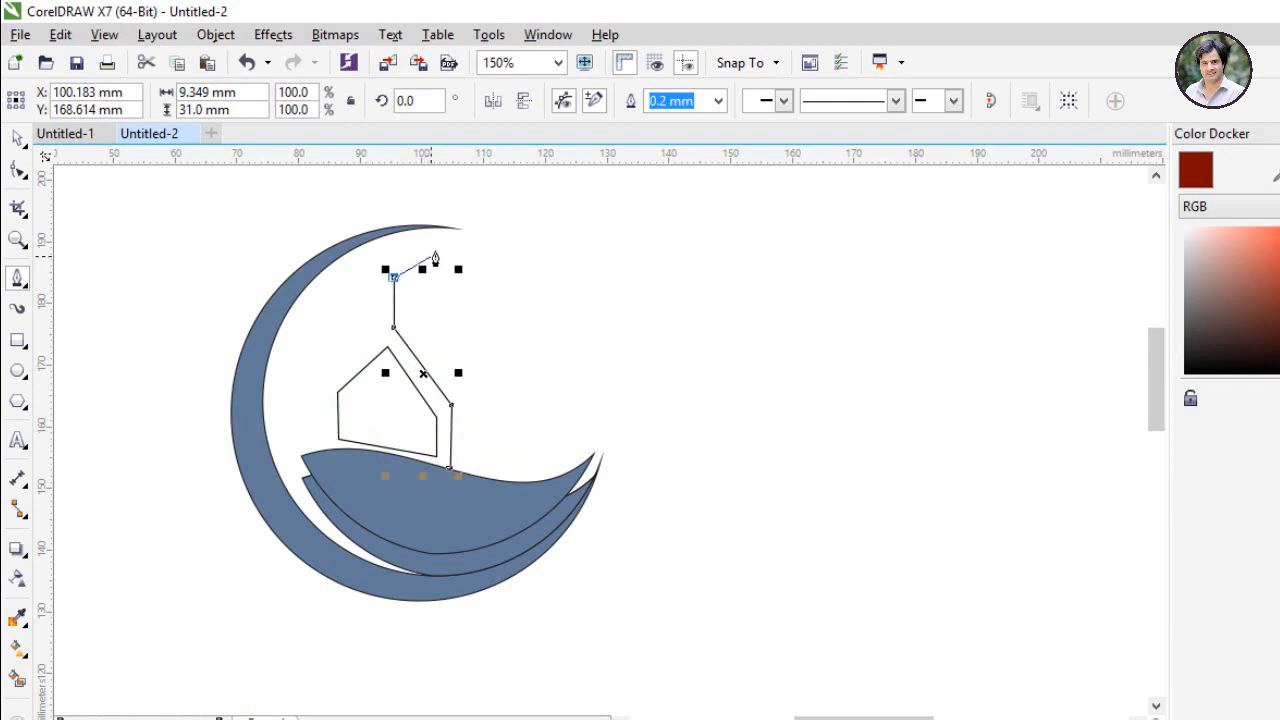
left_click(435, 251)
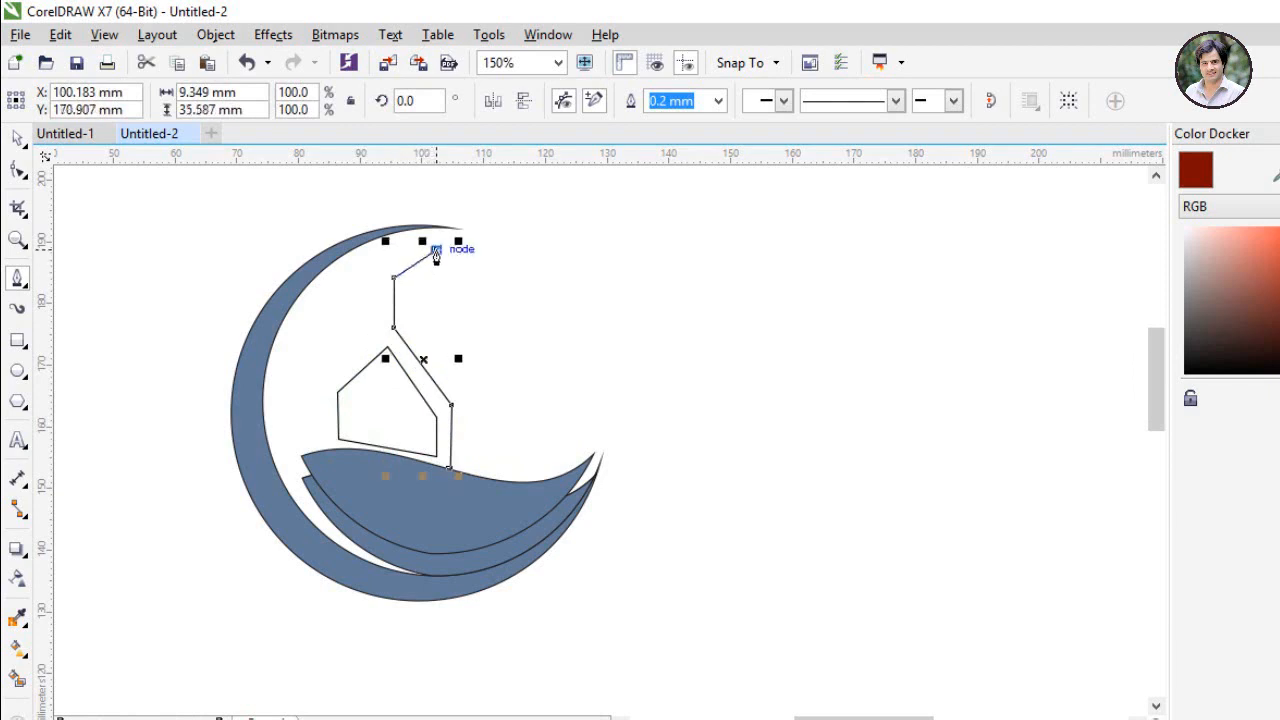
left_click(486, 286)
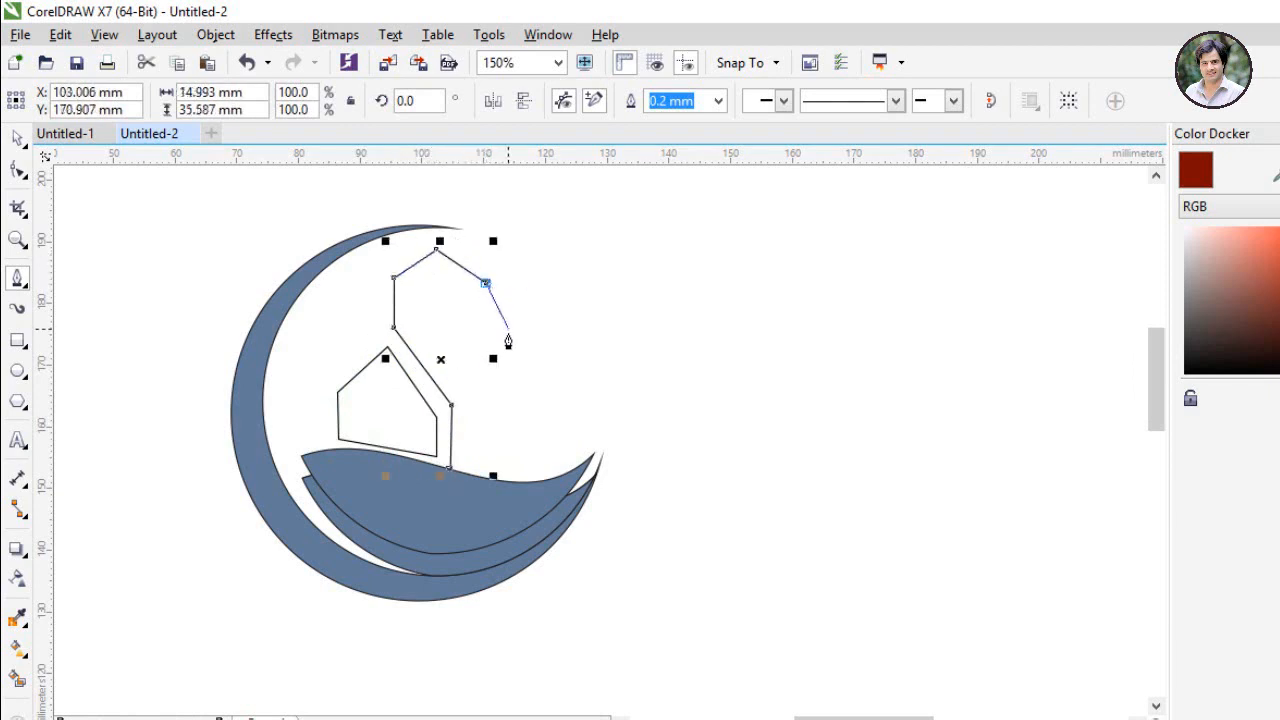
left_click(485, 466)
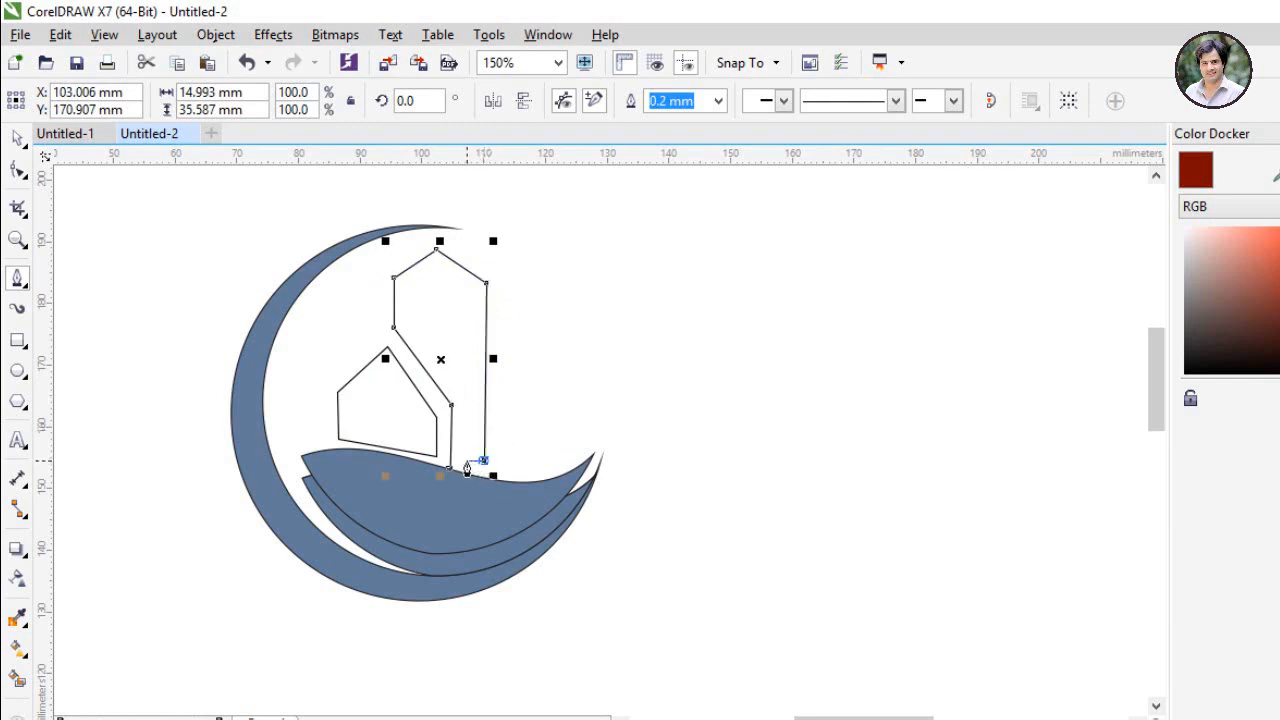
left_click(451, 461)
left_click(18, 137)
key("Escape")
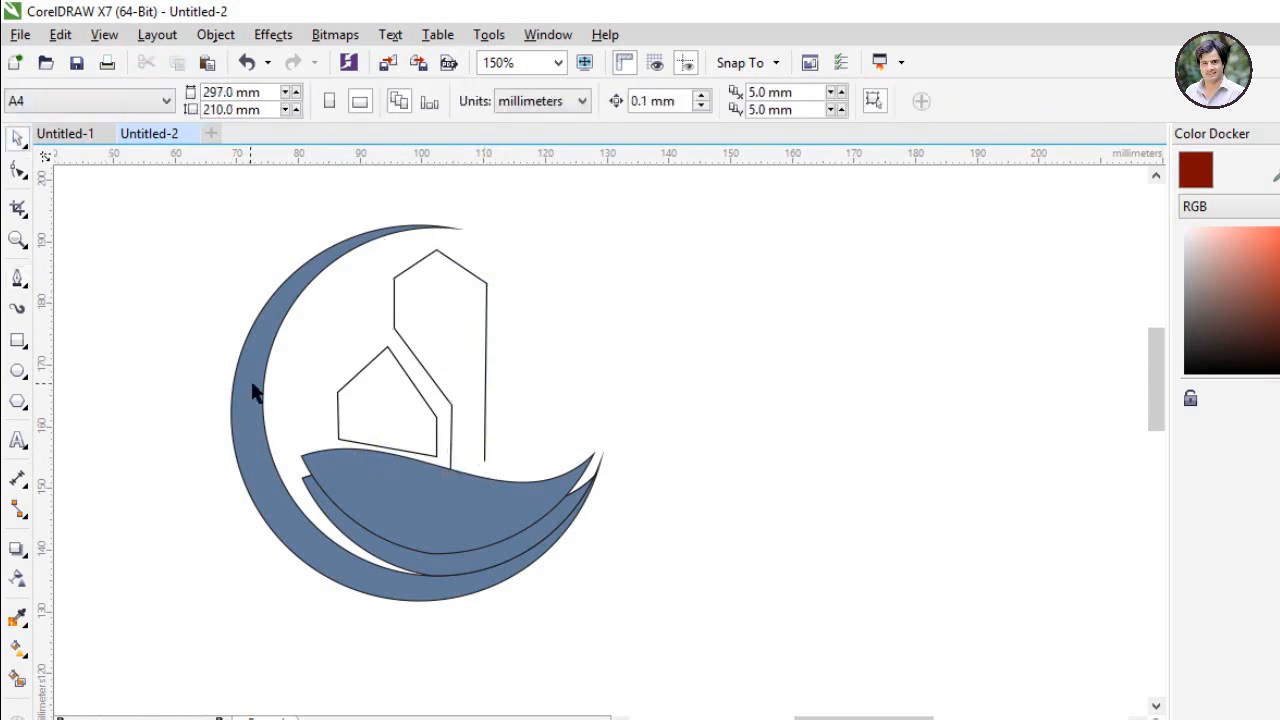
Step: Raise the house's right eave node and slightly lower the left one so both sit at nearly the same height
left_click(385, 401)
scroll(380, 380, "up", 2)
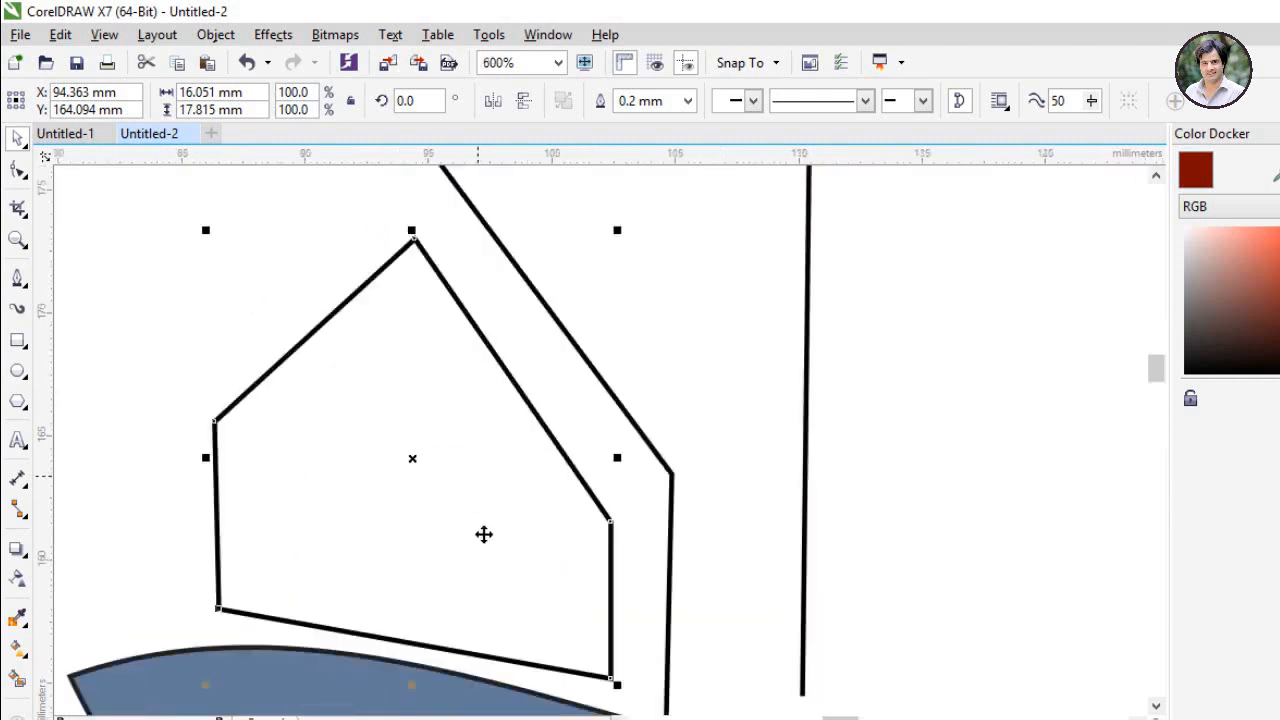
left_click(18, 170)
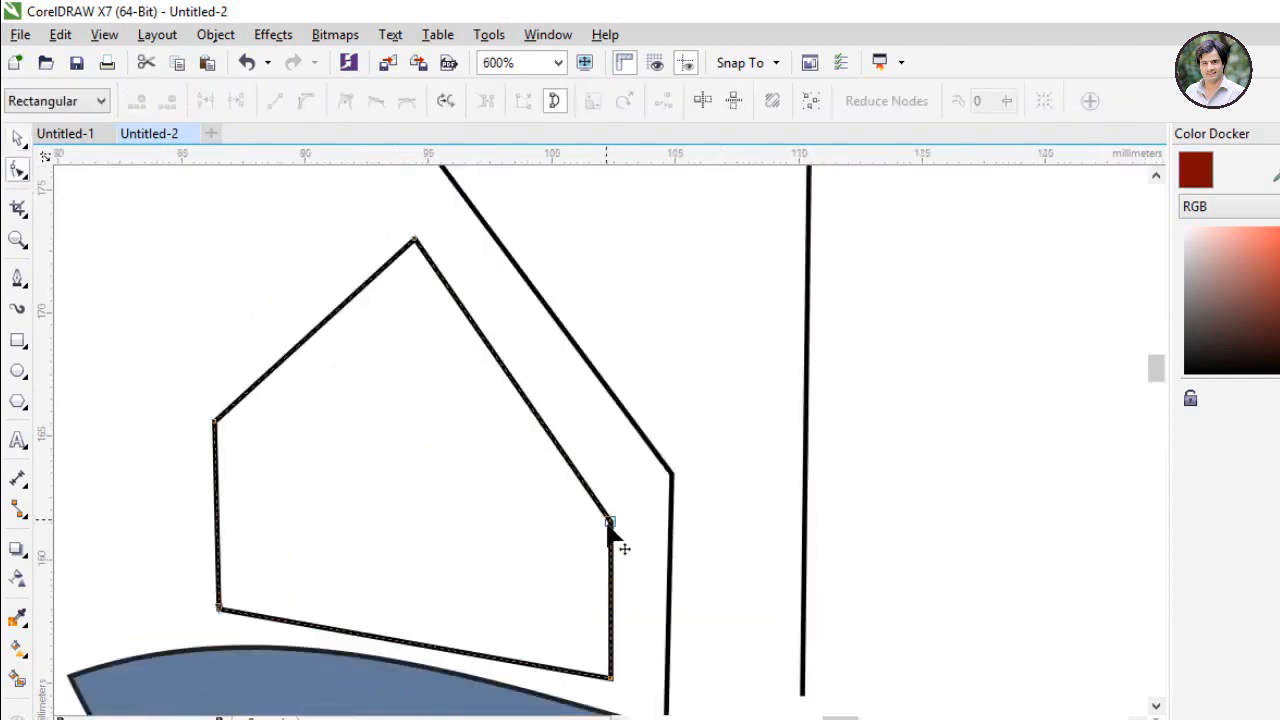
left_click_drag(608, 524, 600, 433)
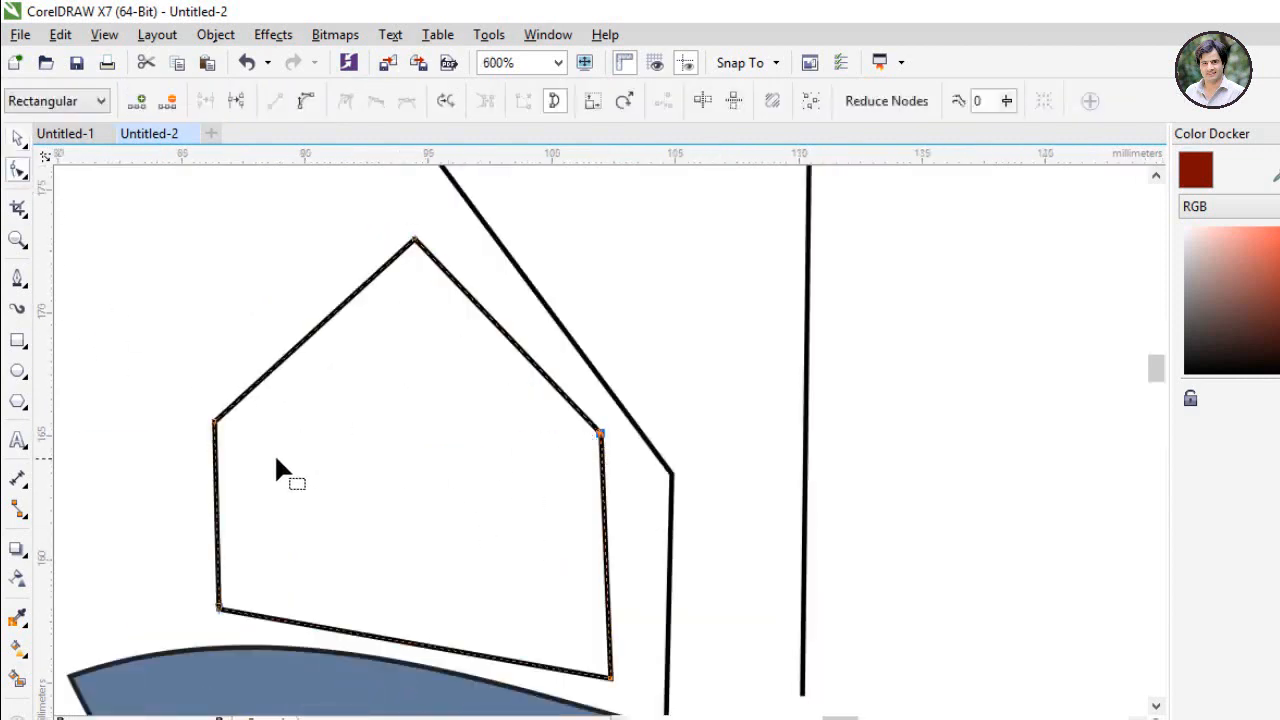
left_click_drag(214, 424, 215, 438)
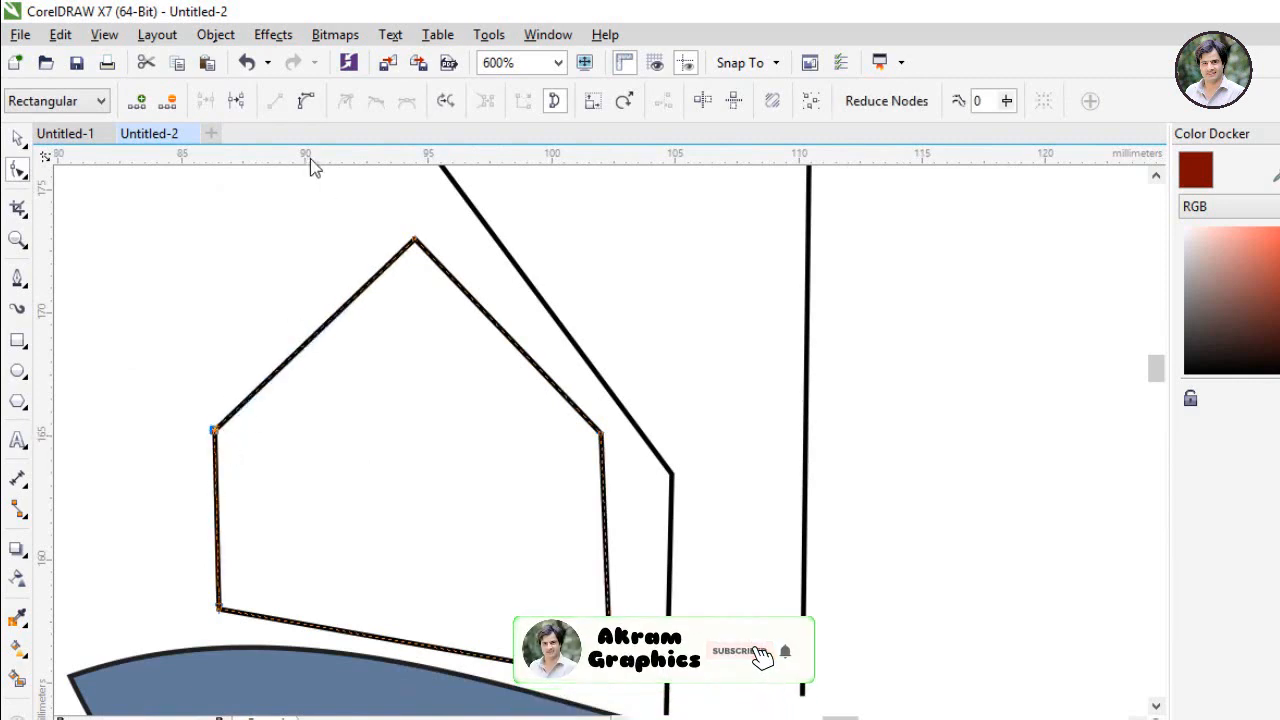
Step: Add a horizontal guideline at about 165 mm and align both eave nodes of the house to it
left_click_drag(310, 158, 360, 443)
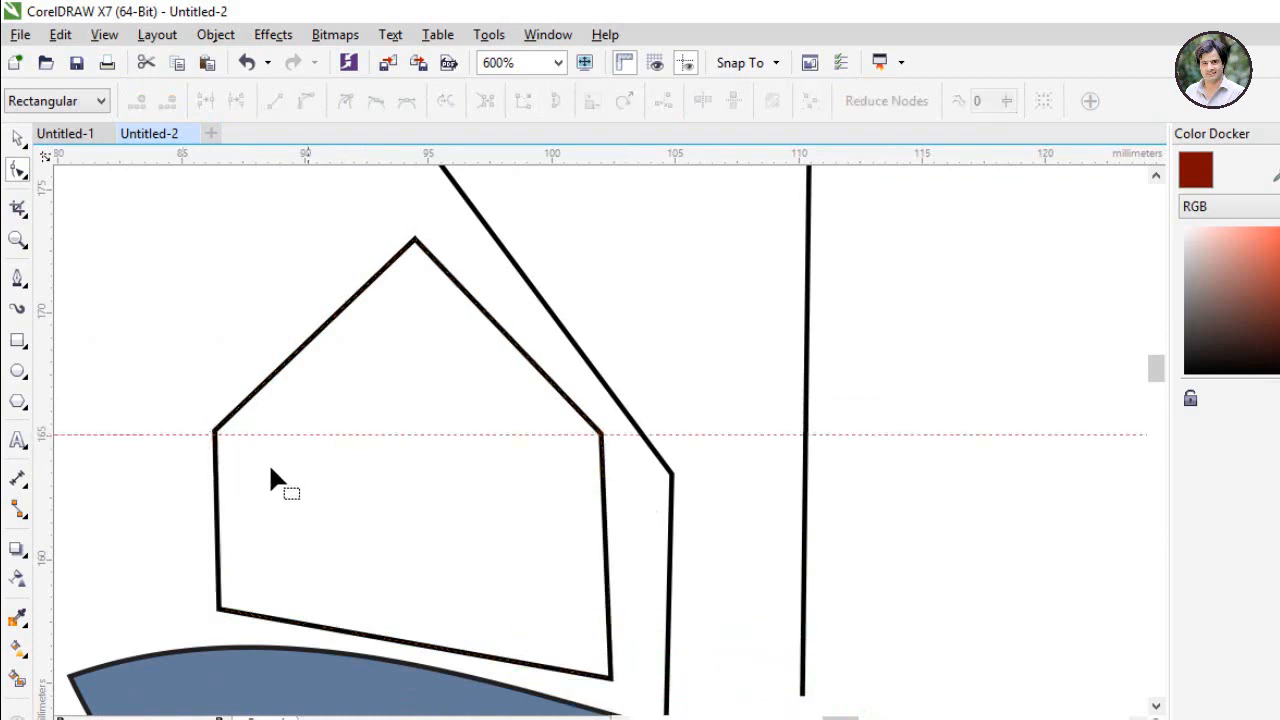
scroll(271, 470, "up", 1)
left_click(174, 397)
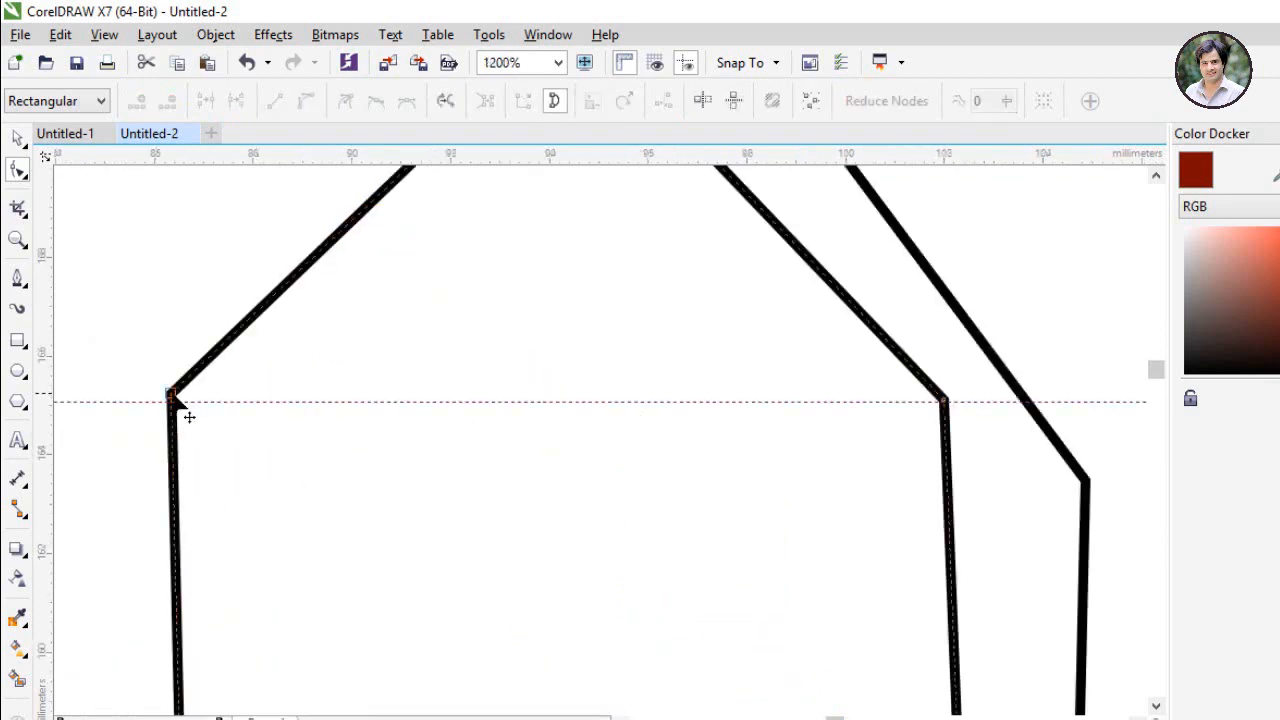
left_click(174, 397)
scroll(175, 398, "down", 2)
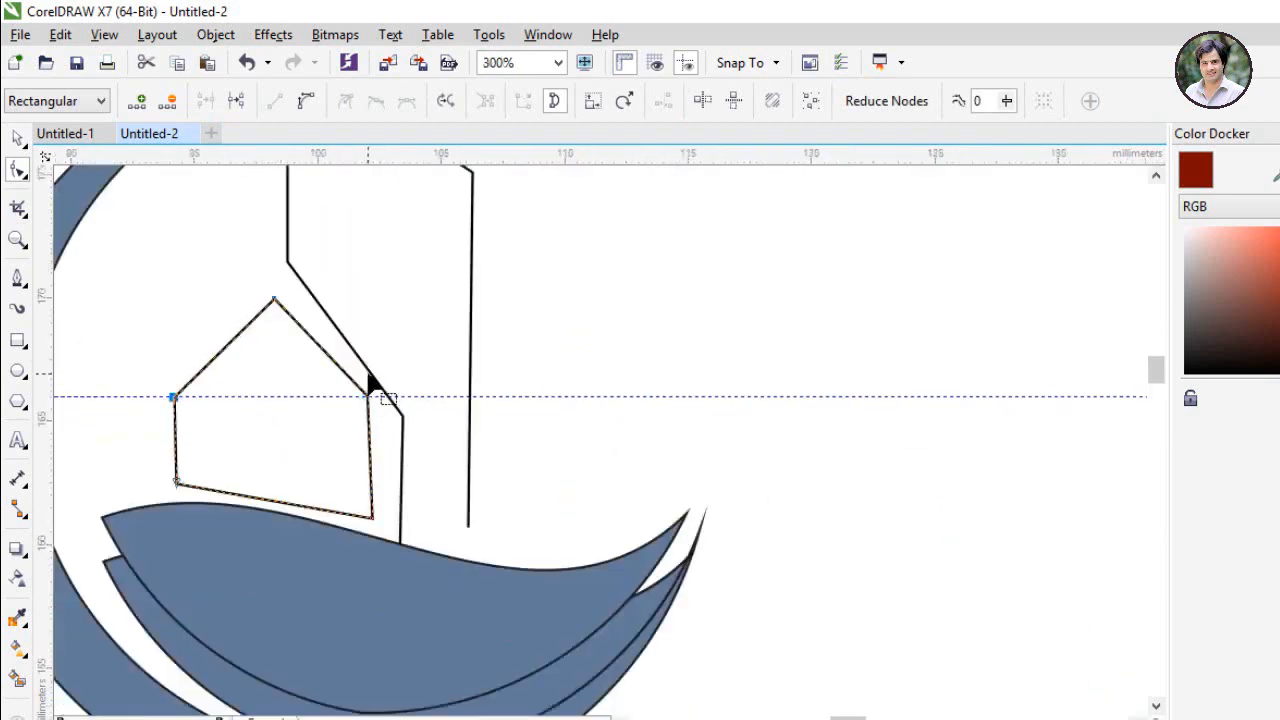
scroll(367, 398, "up", 2)
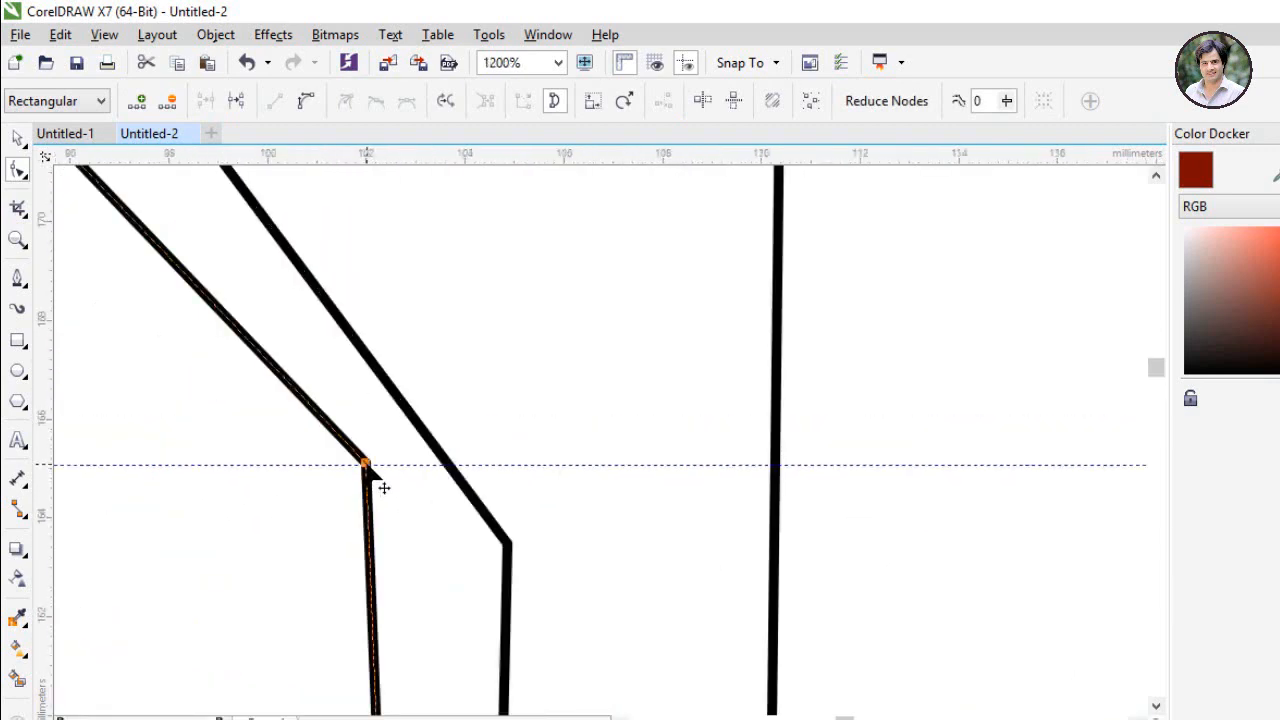
left_click(366, 467)
scroll(366, 467, "down", 3)
scroll(407, 475, "up", 1)
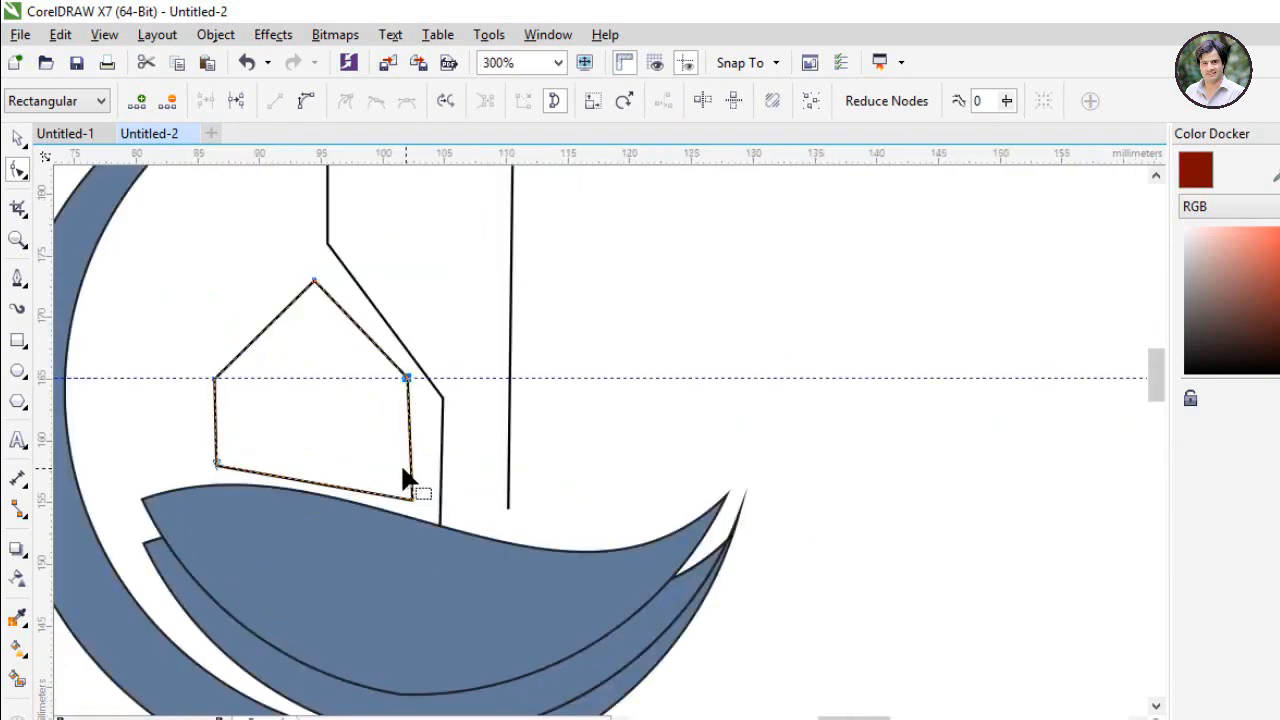
Step: Convert the house's bottom edge to a curve and pull its left control handle slightly down toward the wave
left_click(309, 482)
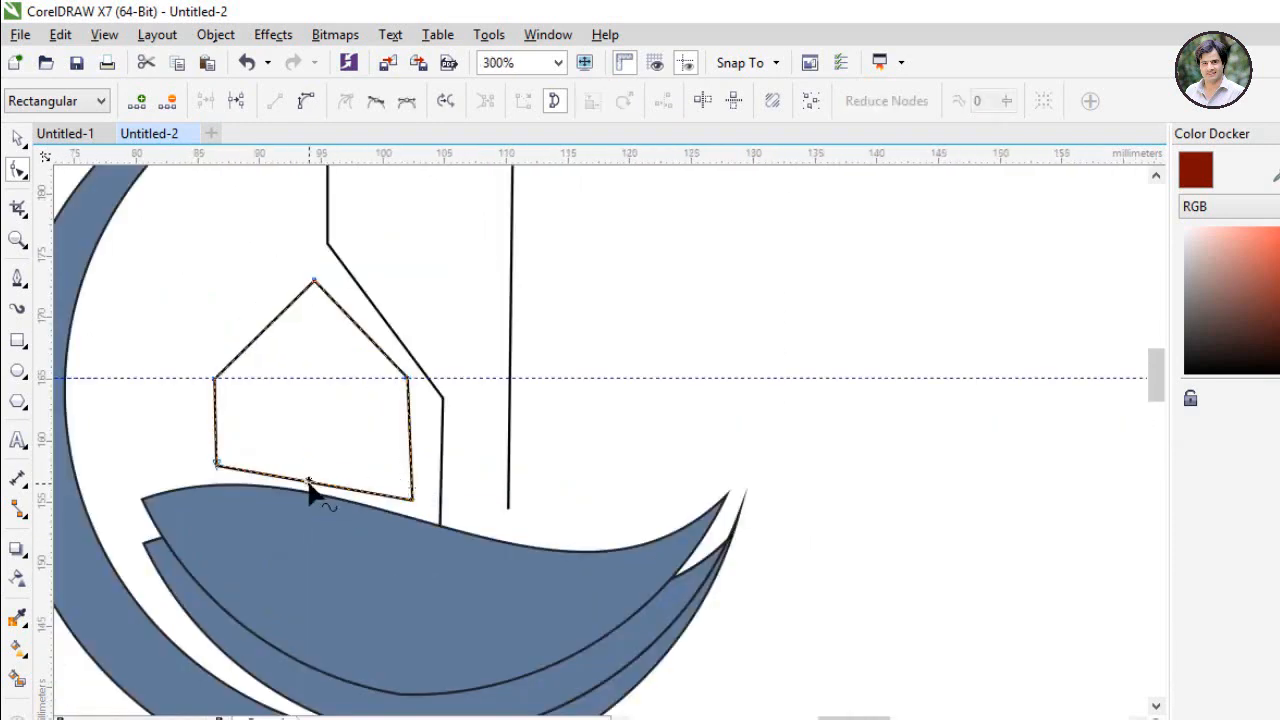
left_click(306, 100)
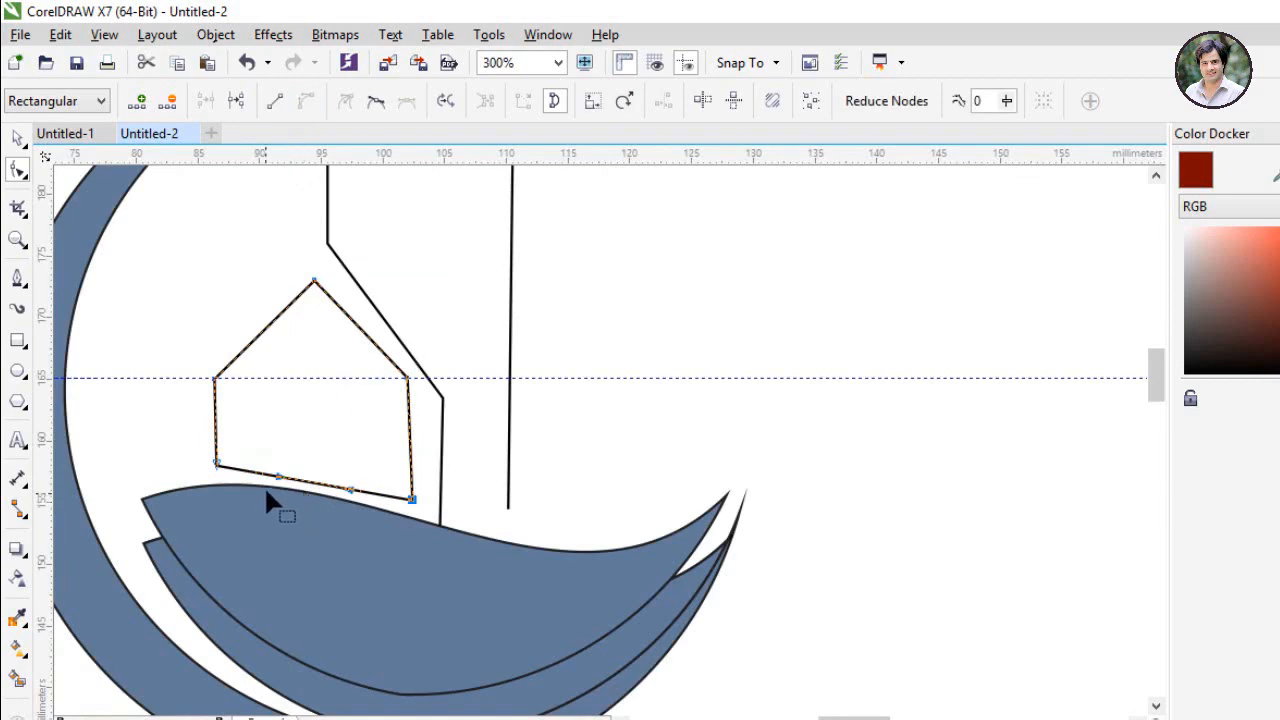
scroll(266, 494, "up", 2)
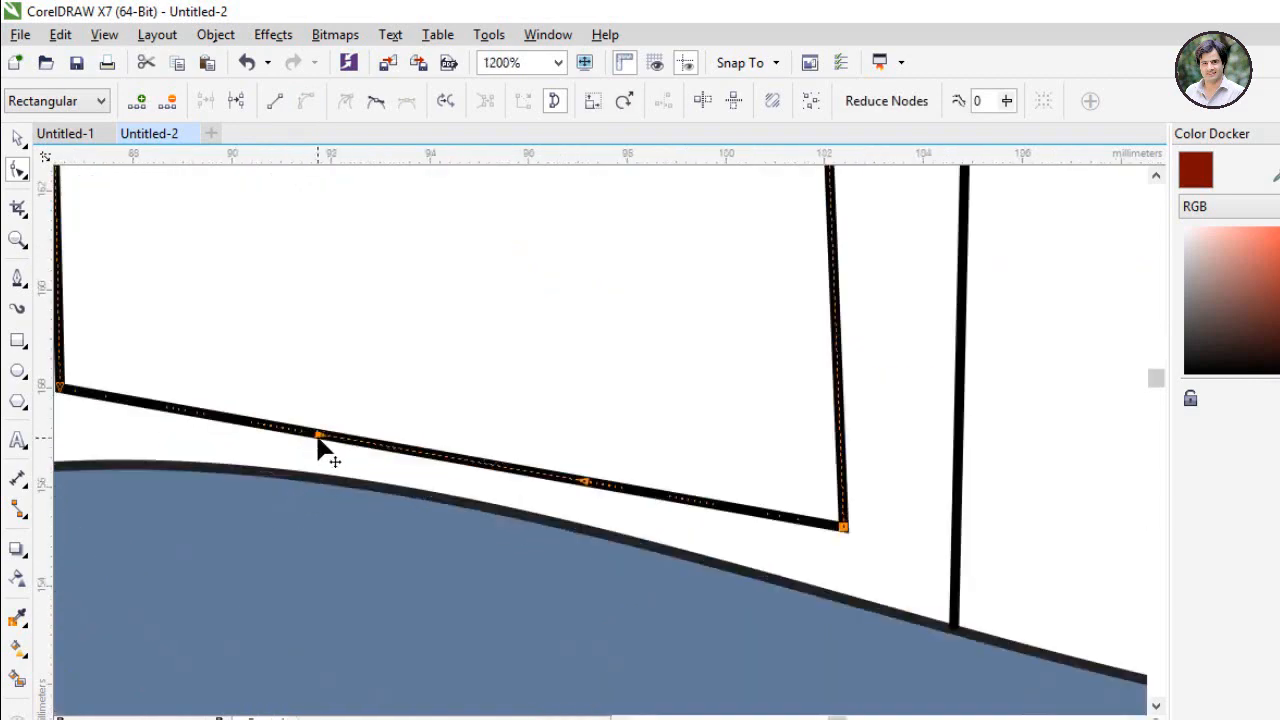
left_click_drag(320, 444, 305, 466)
scroll(144, 443, "down", 2)
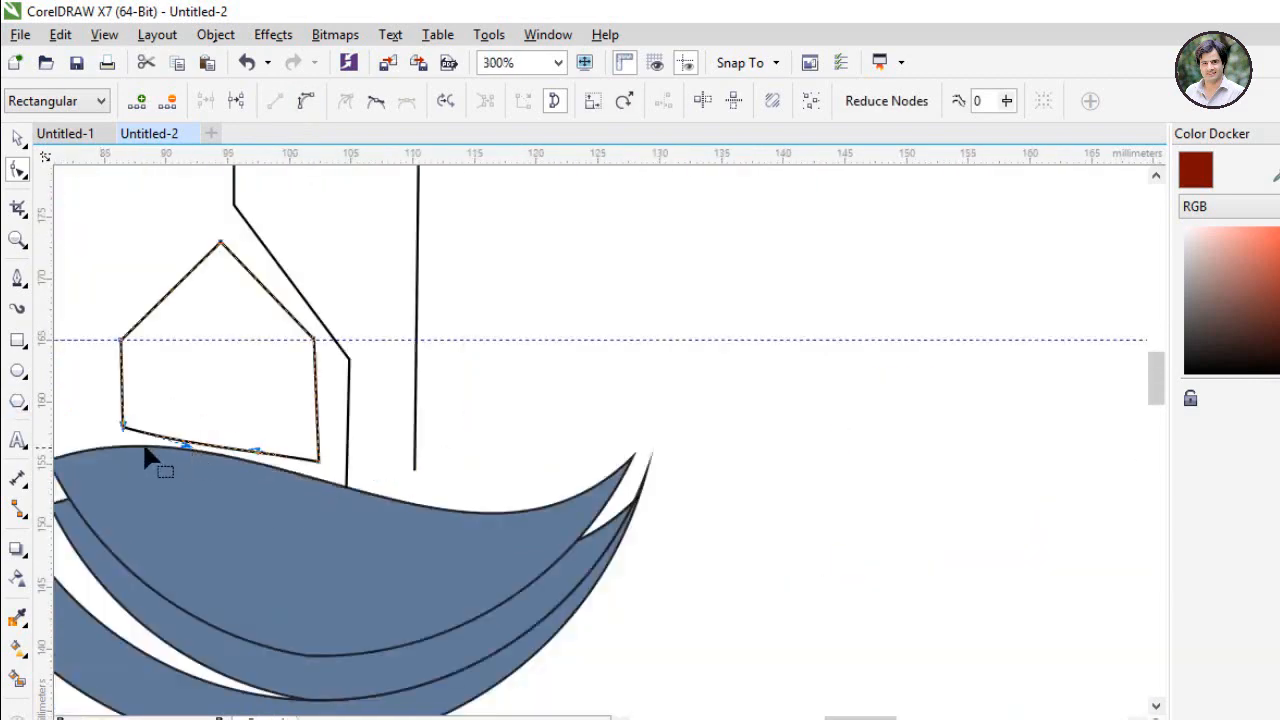
Step: Move the house's two bottom corner nodes onto the upper edge of the wave, with the right wall vertical
scroll(122, 436, "up", 1)
left_click_drag(123, 426, 127, 461)
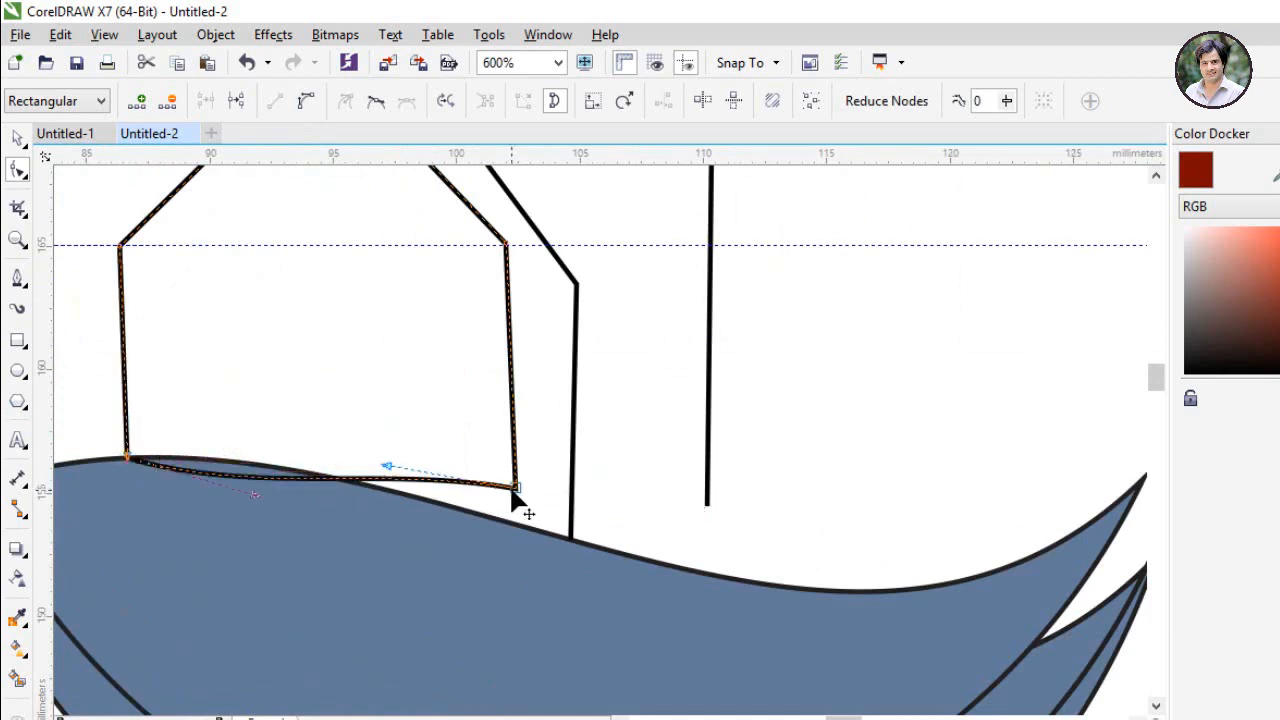
left_click_drag(517, 488, 505, 521)
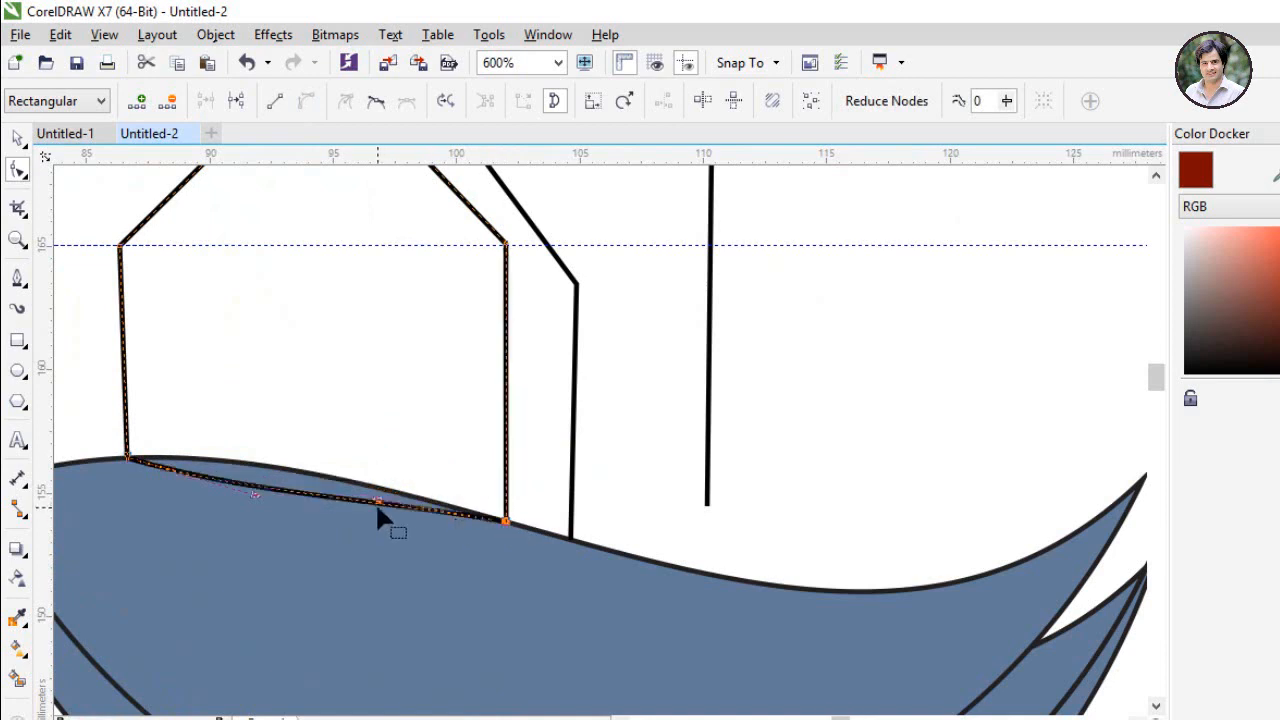
Step: Adjust both control handles of the house's bottom edge so that it follows the wave's upper curve
scroll(377, 509, "up", 2)
mouse_move(372, 470)
left_mouse_down()
mouse_move(366, 449)
mouse_move(409, 409)
mouse_move(415, 379)
mouse_move(409, 457)
mouse_move(379, 490)
left_mouse_up()
scroll(409, 457, "down", 2)
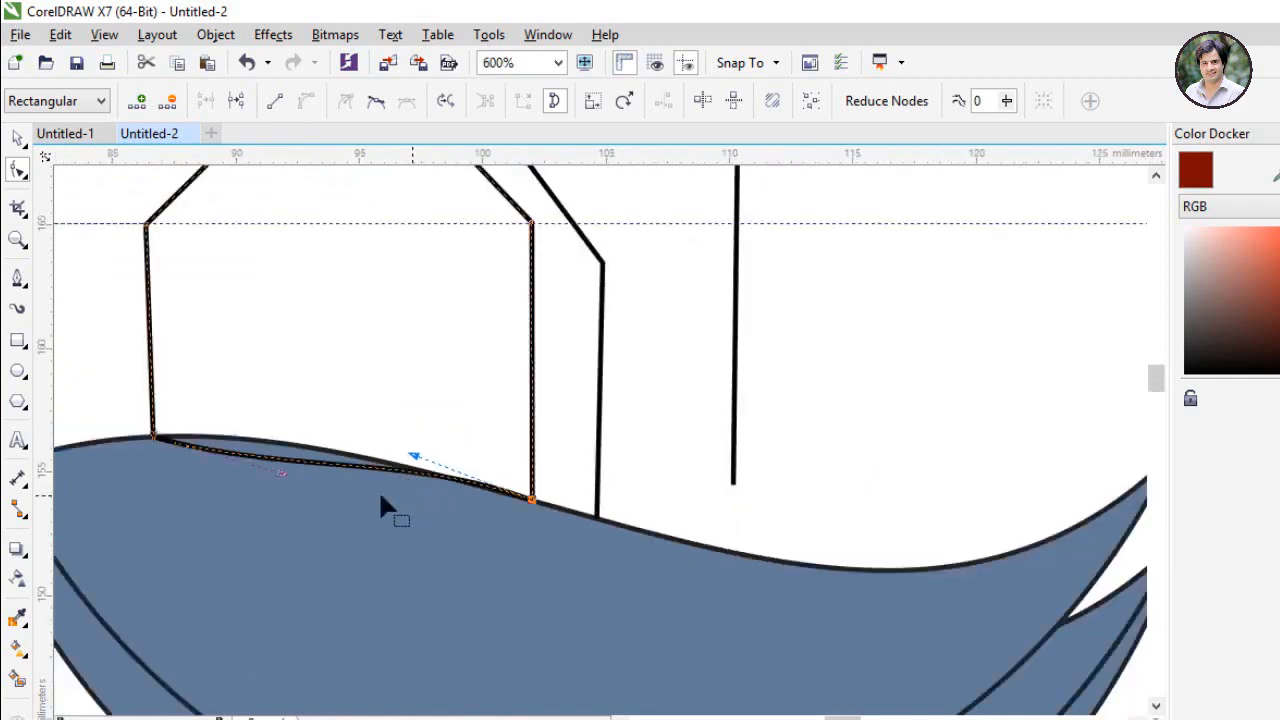
scroll(227, 454, "up", 1)
scroll(267, 478, "down", 2)
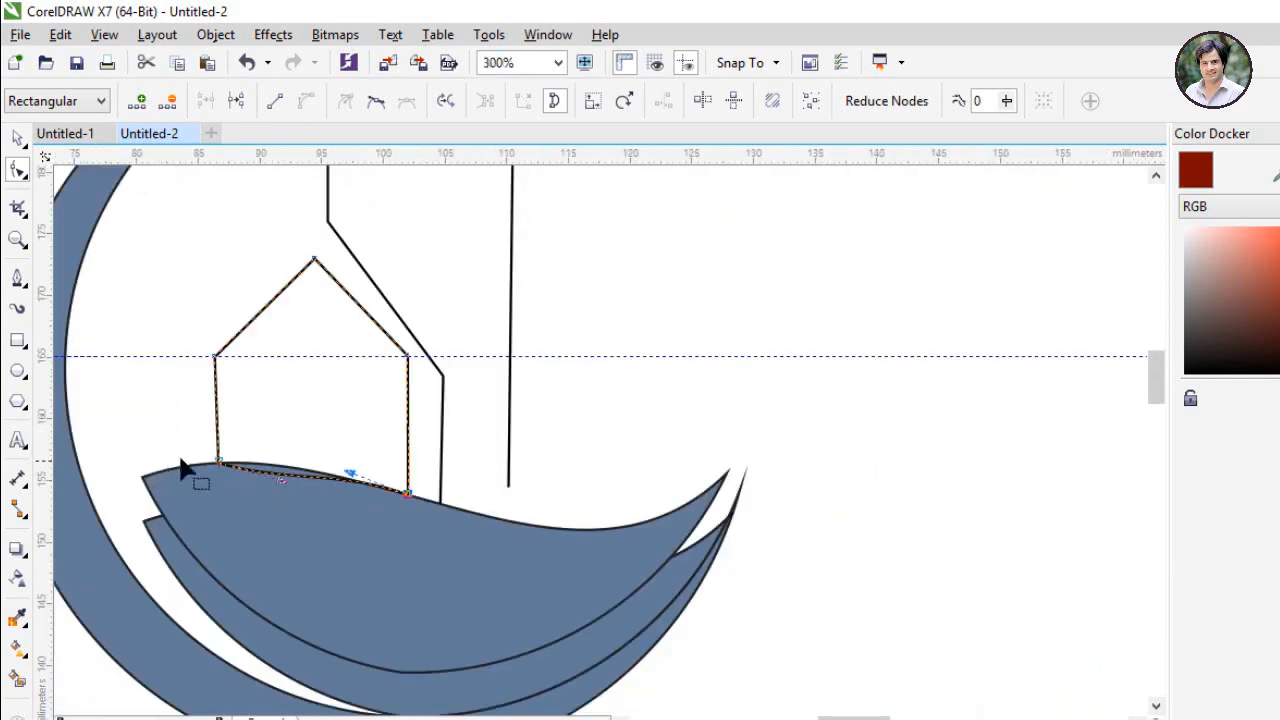
scroll(222, 467, "up", 2)
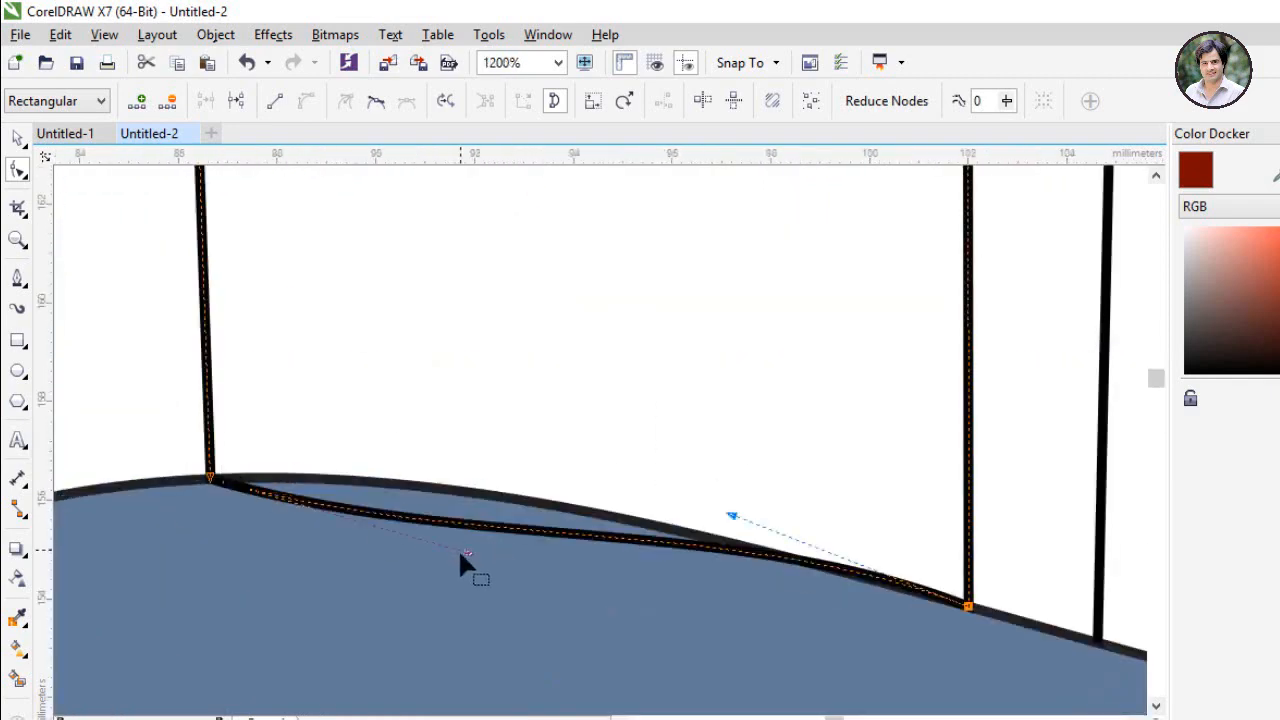
left_click_drag(465, 551, 459, 483)
scroll(455, 488, "down", 2)
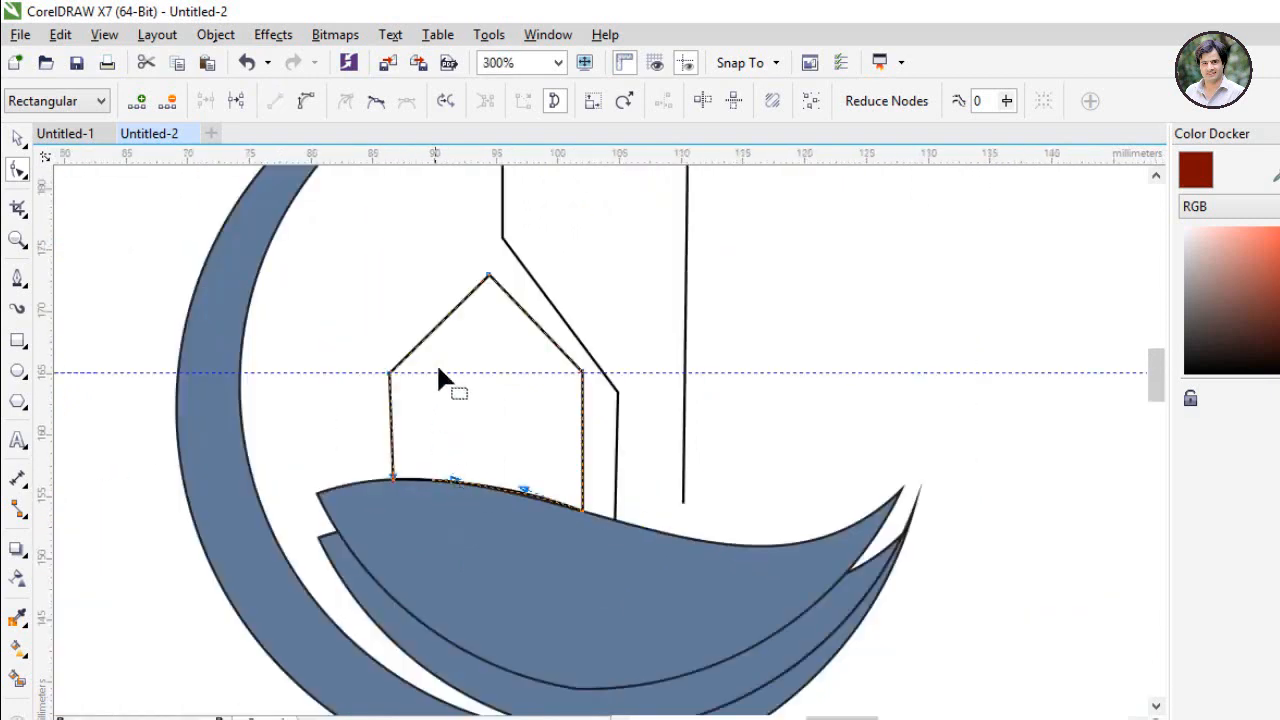
scroll(484, 298, "up", 2)
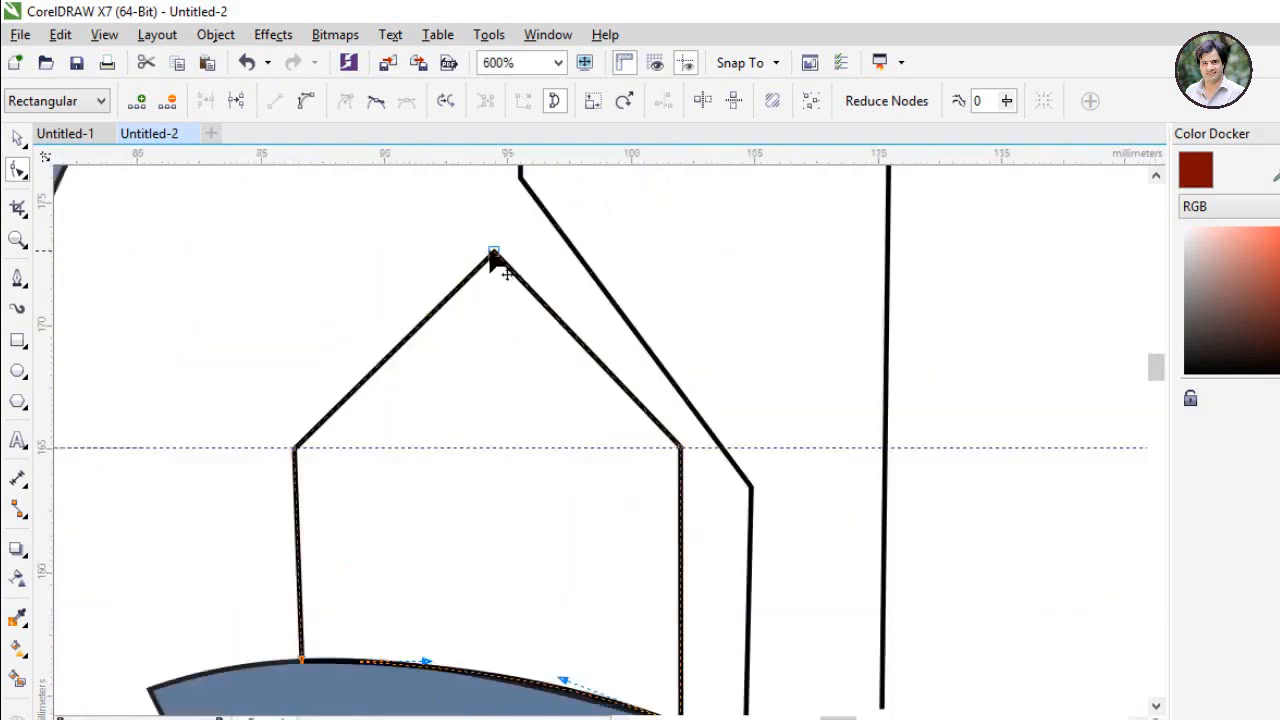
Step: Lower the house's roof peak to about 171 mm and move the horizontal guideline down to about 162.4 mm
left_click_drag(493, 253, 472, 302)
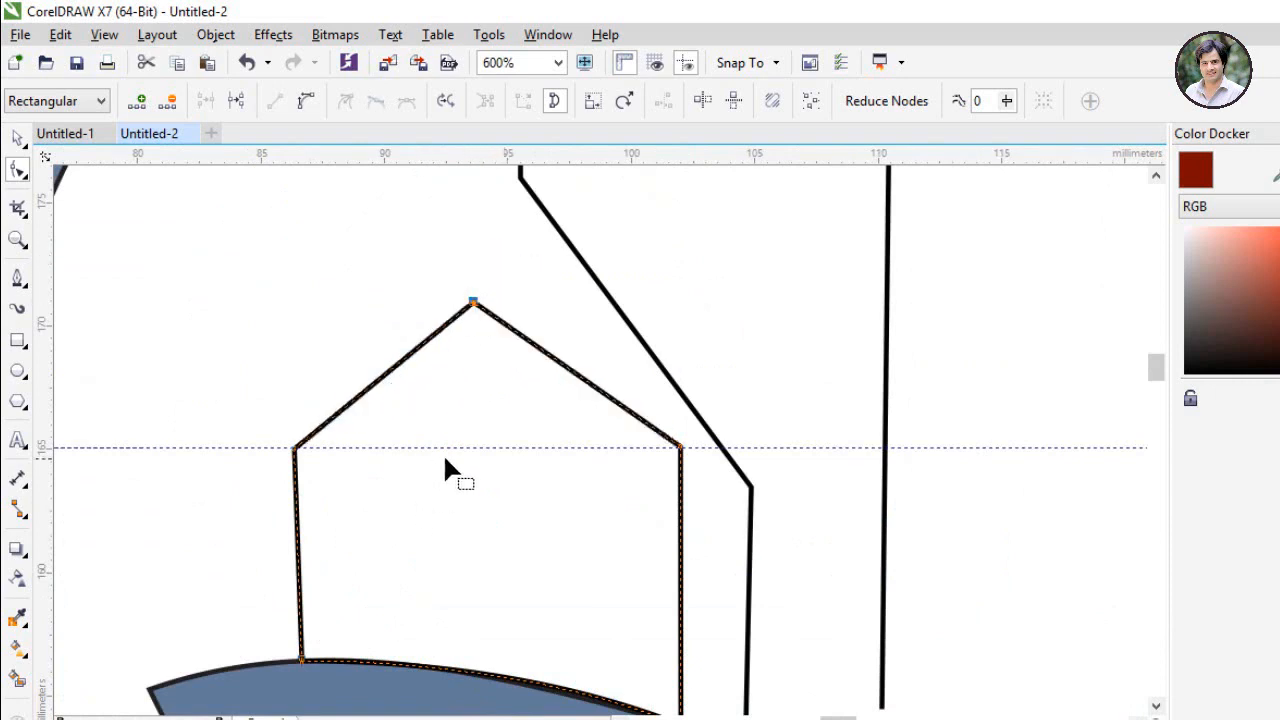
left_click(461, 459)
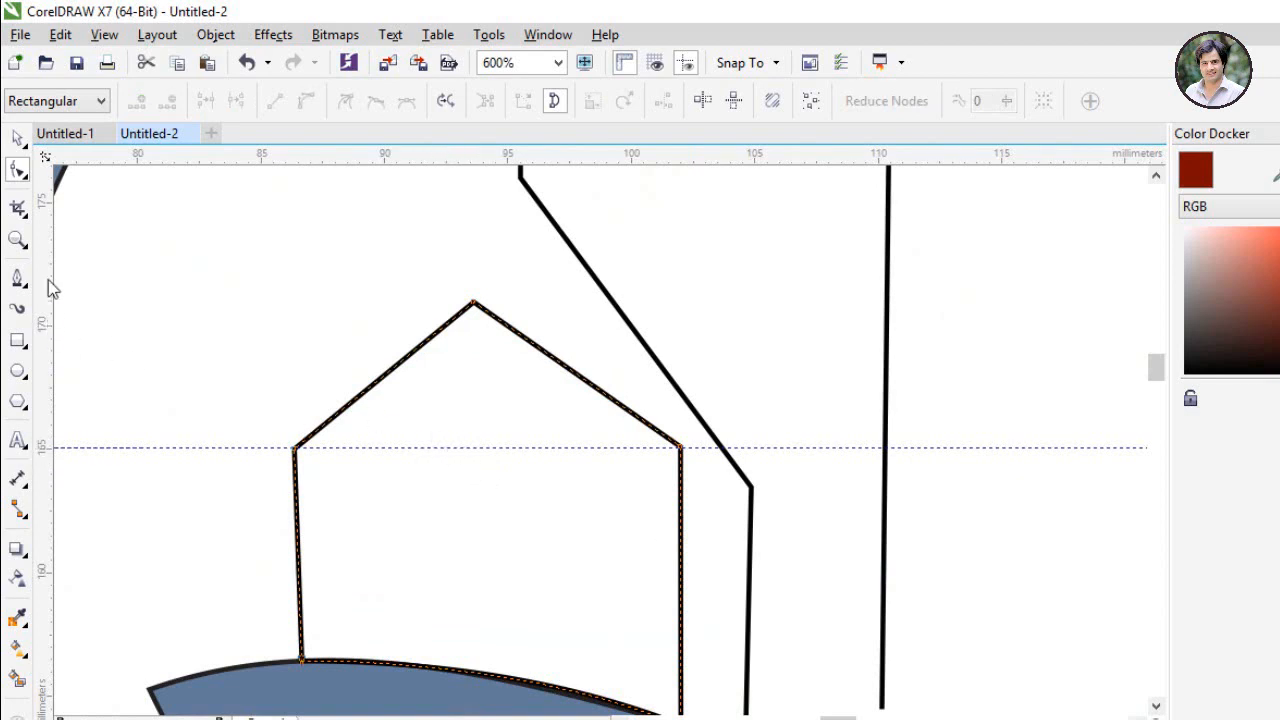
left_click(17, 138)
left_click(458, 470)
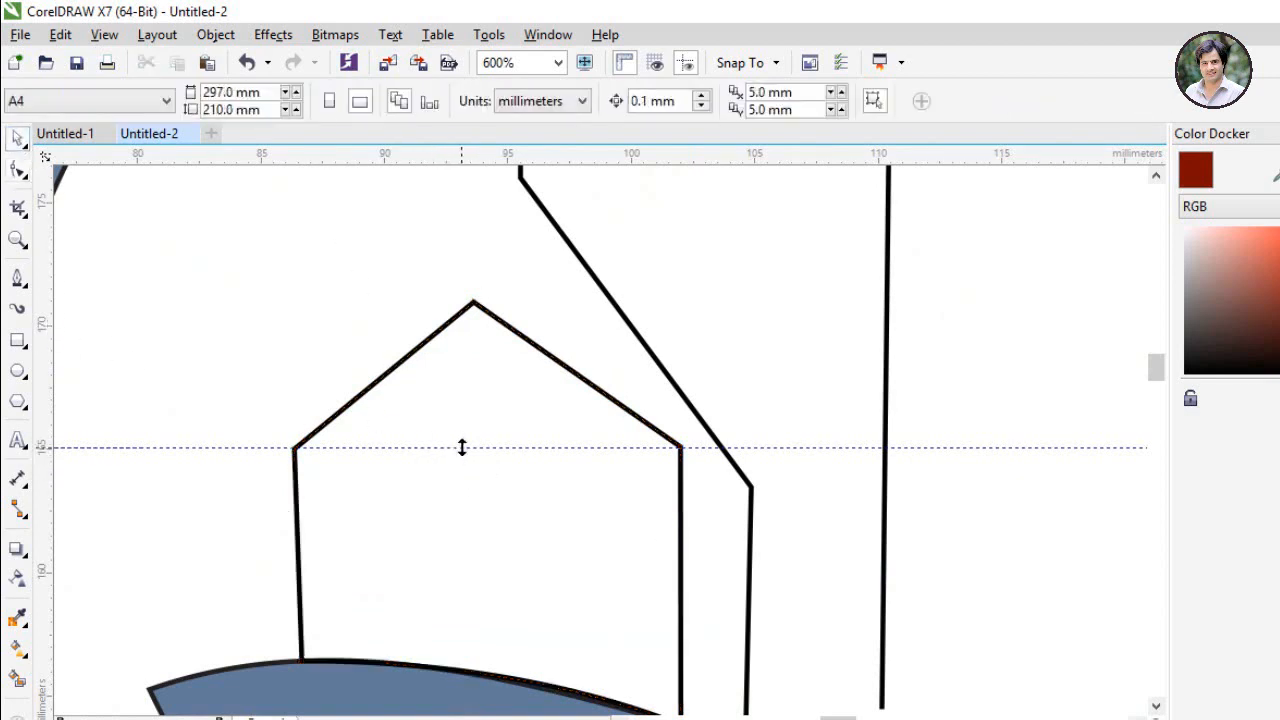
left_click_drag(462, 447, 466, 514)
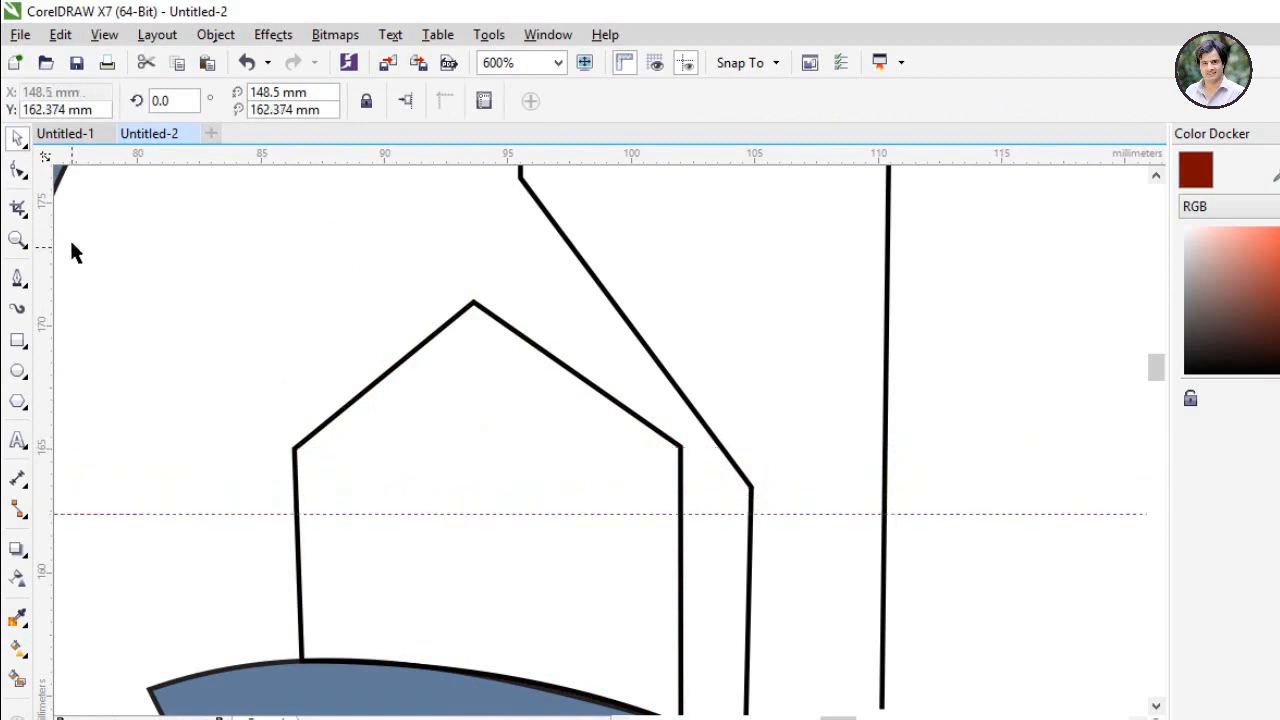
Step: Lower both eave nodes of the house onto the guideline and bring the roof peak down to about 168.5 mm
left_click(20, 174)
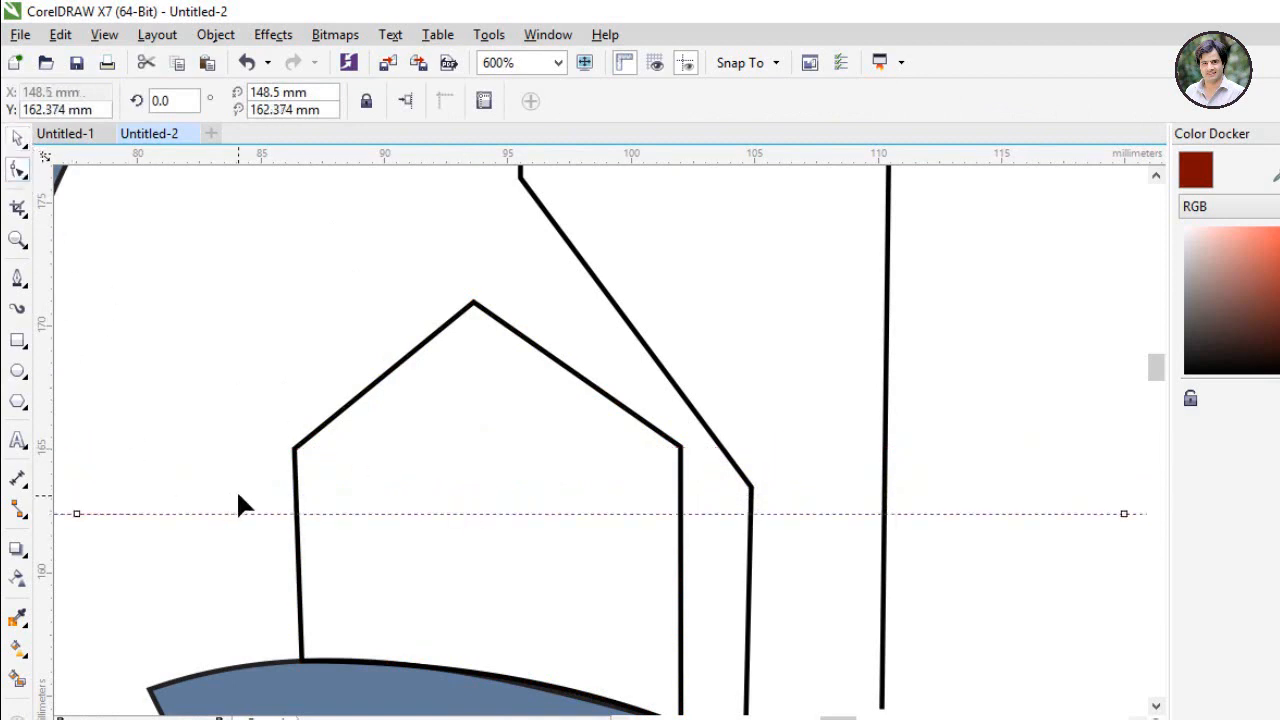
left_click(295, 450)
left_click_drag(295, 449, 296, 512)
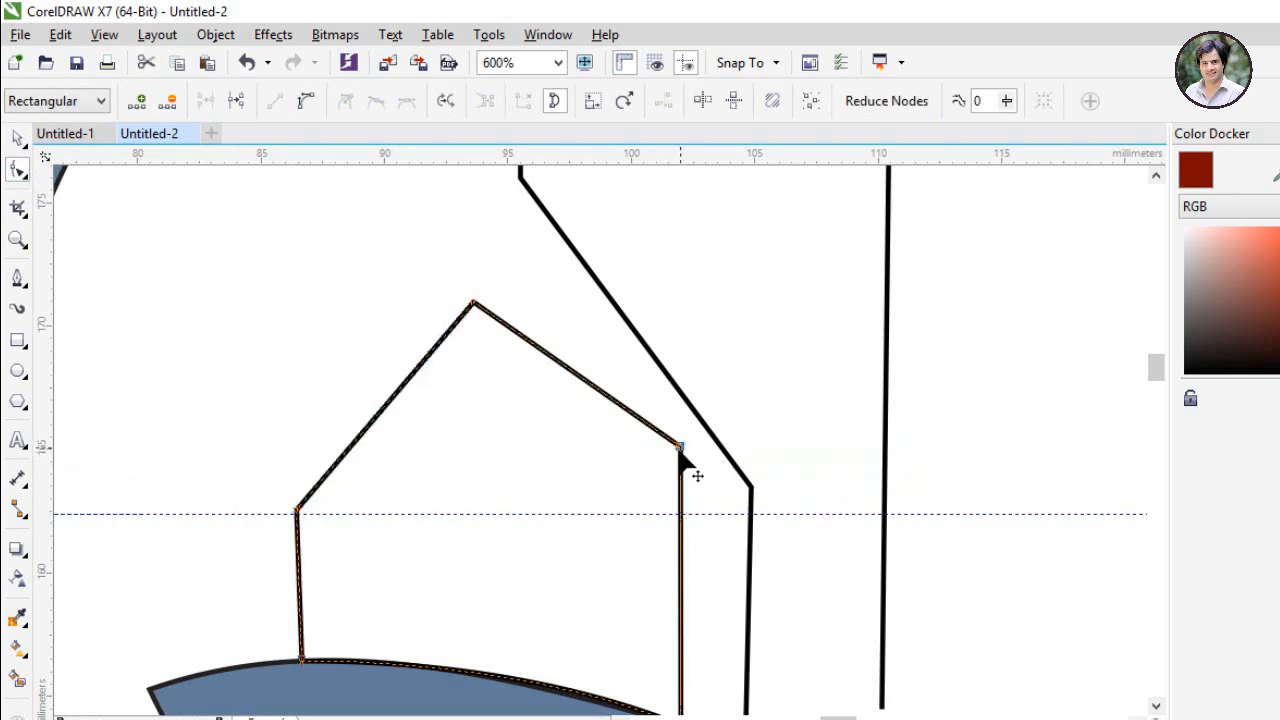
left_click_drag(681, 450, 681, 513)
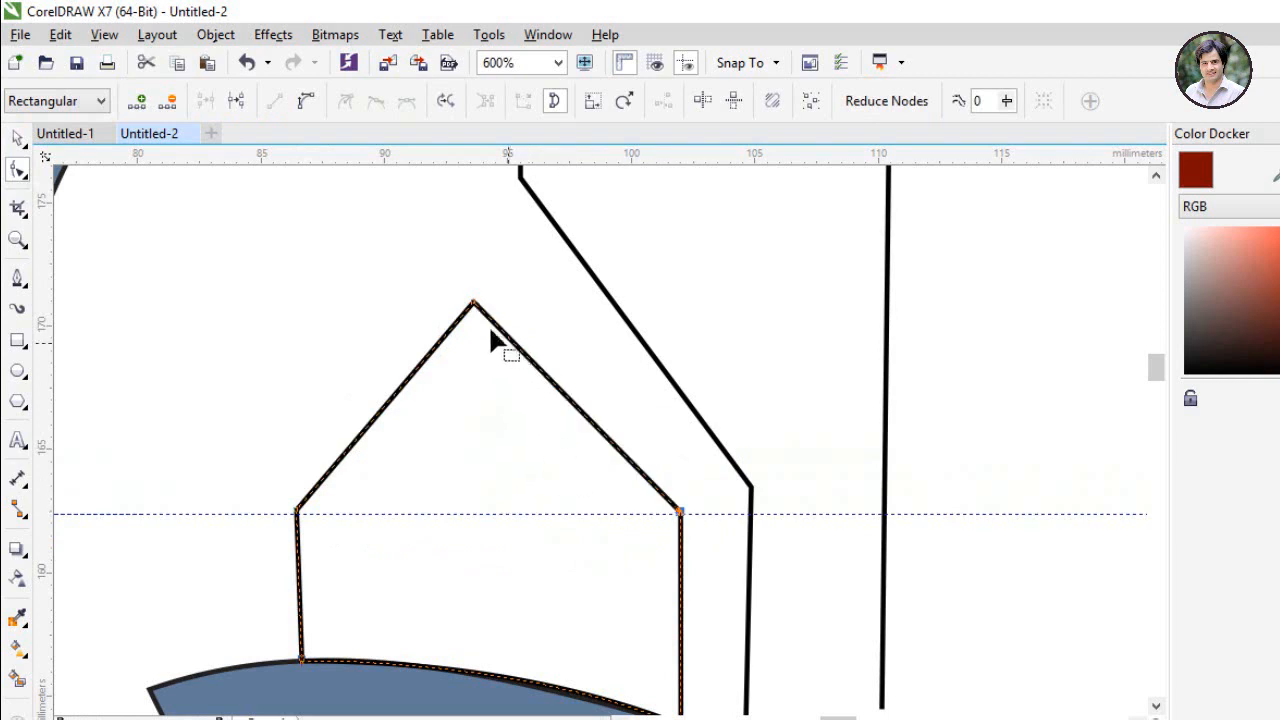
left_click_drag(476, 306, 494, 361)
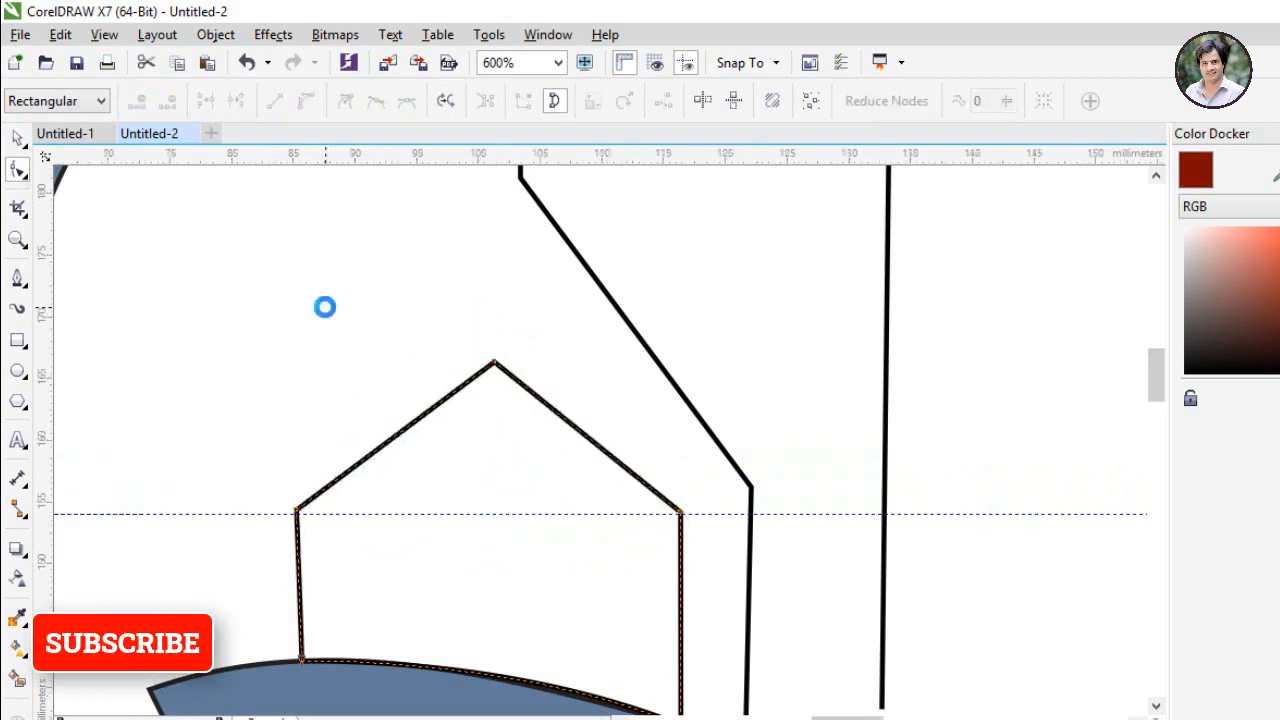
Step: Move the tall building's inner left corner node down to about 170 mm, just above the house's roof peak
scroll(323, 303, "down", 3)
left_click(17, 138)
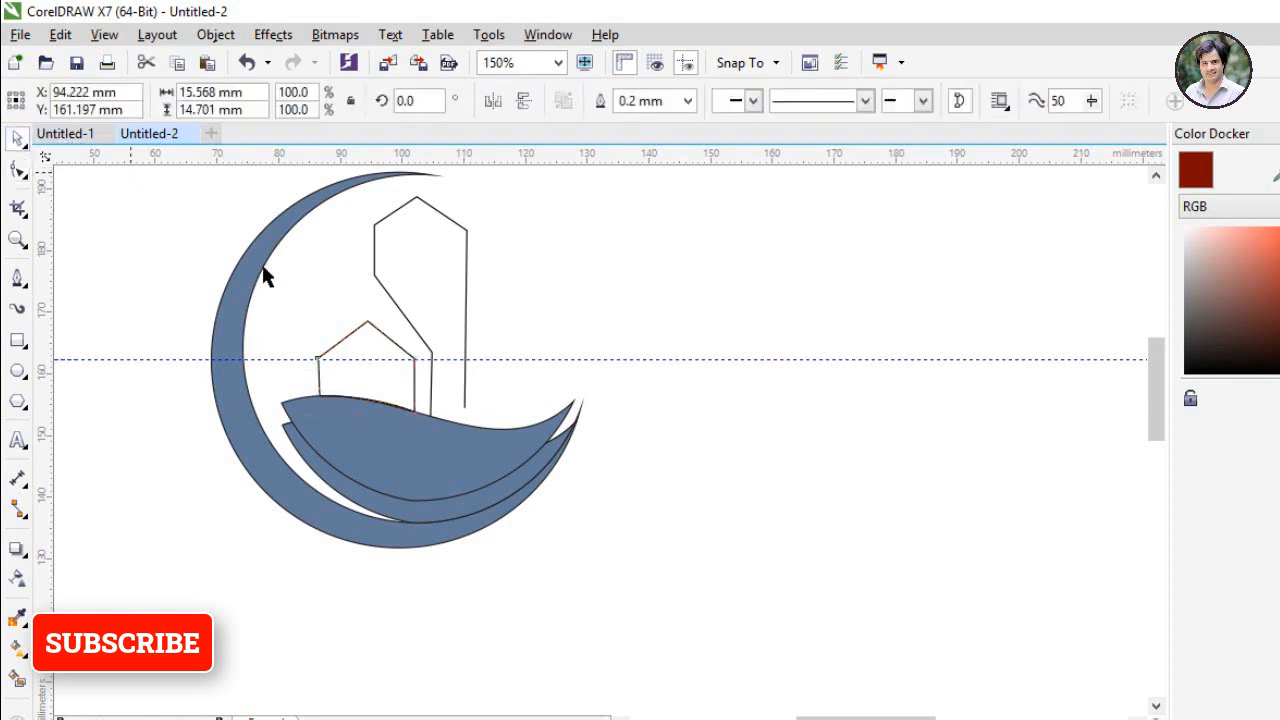
key("Escape")
left_click(455, 285)
scroll(390, 312, "down", 1)
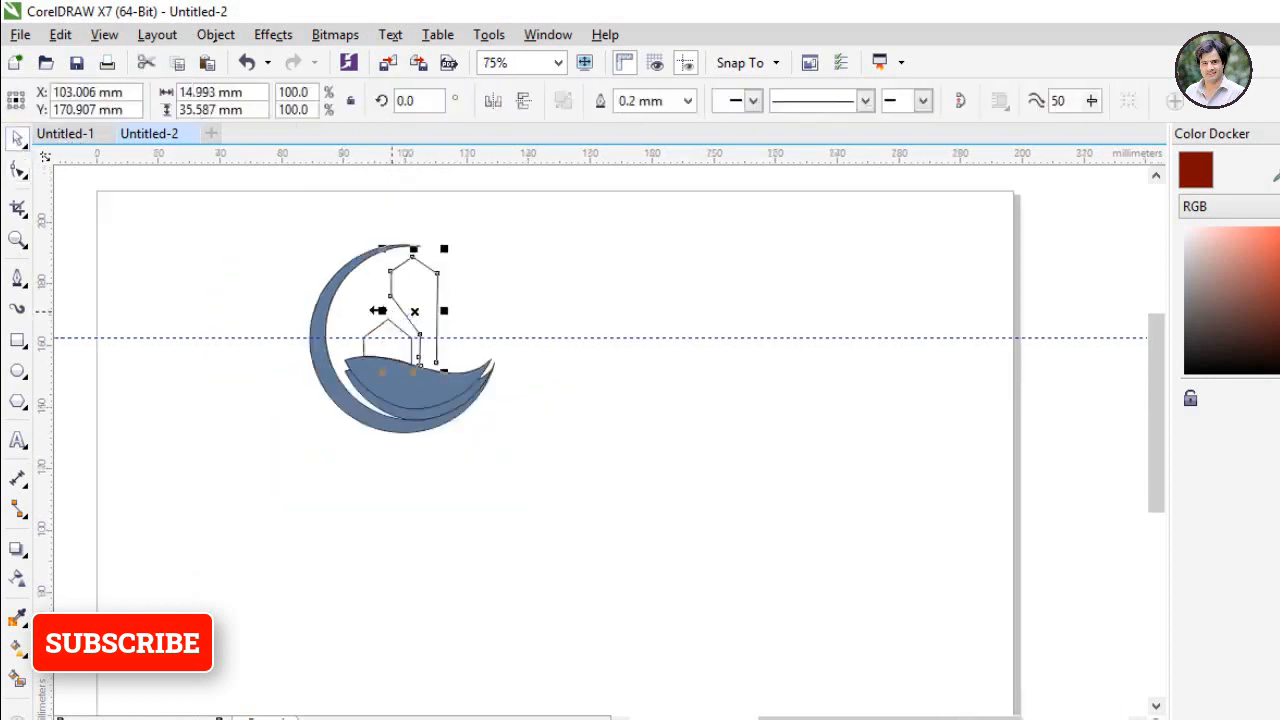
scroll(408, 265, "up", 1)
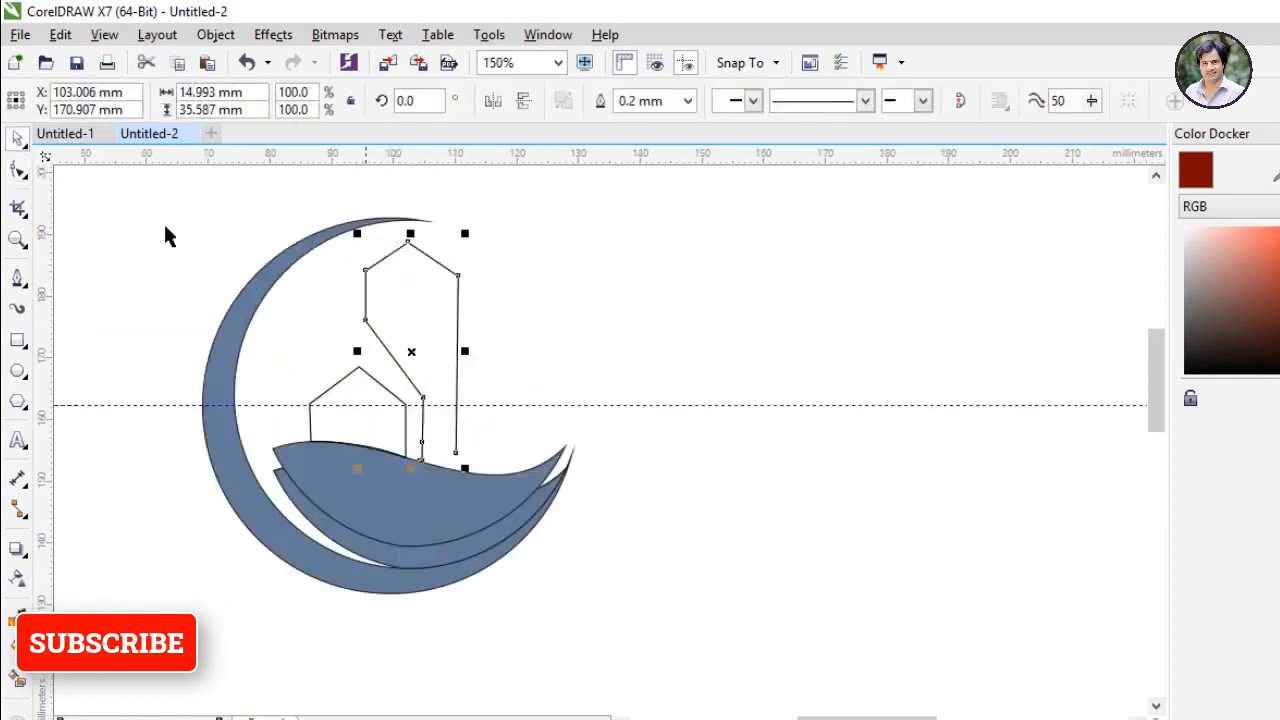
left_click(18, 172)
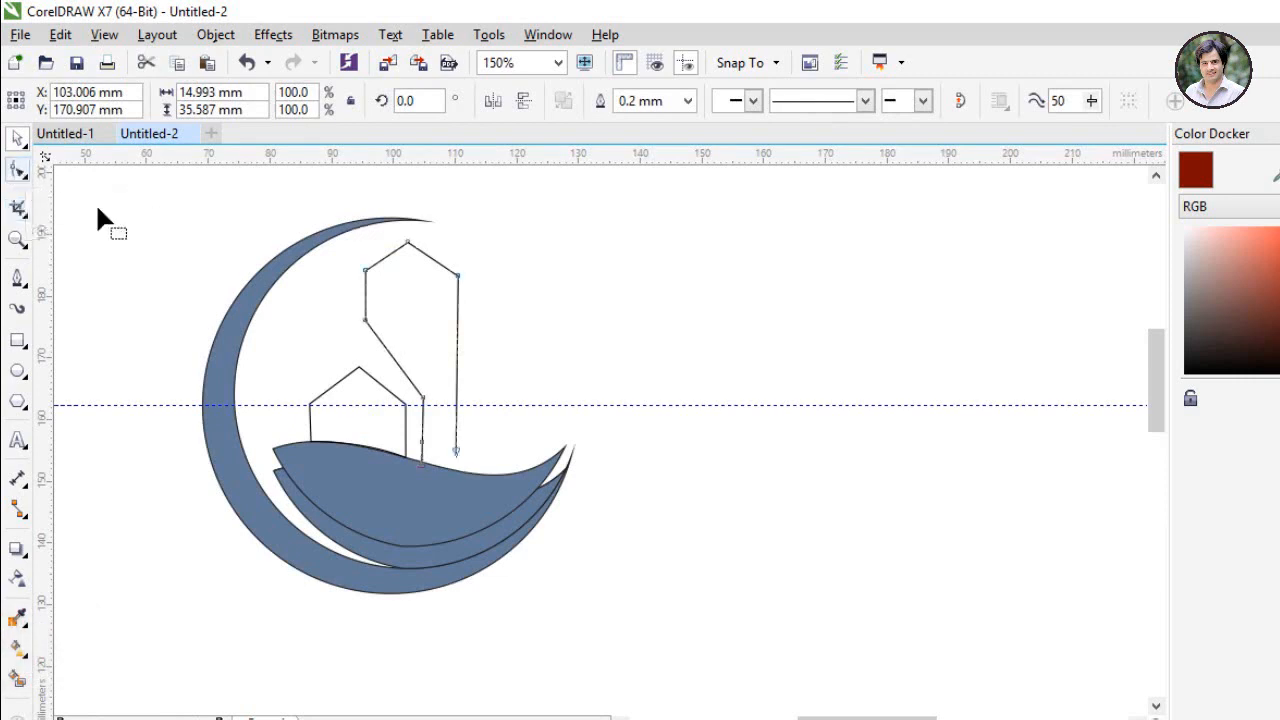
scroll(365, 314, "up", 2)
left_click_drag(366, 352, 342, 499)
scroll(380, 409, "down", 2)
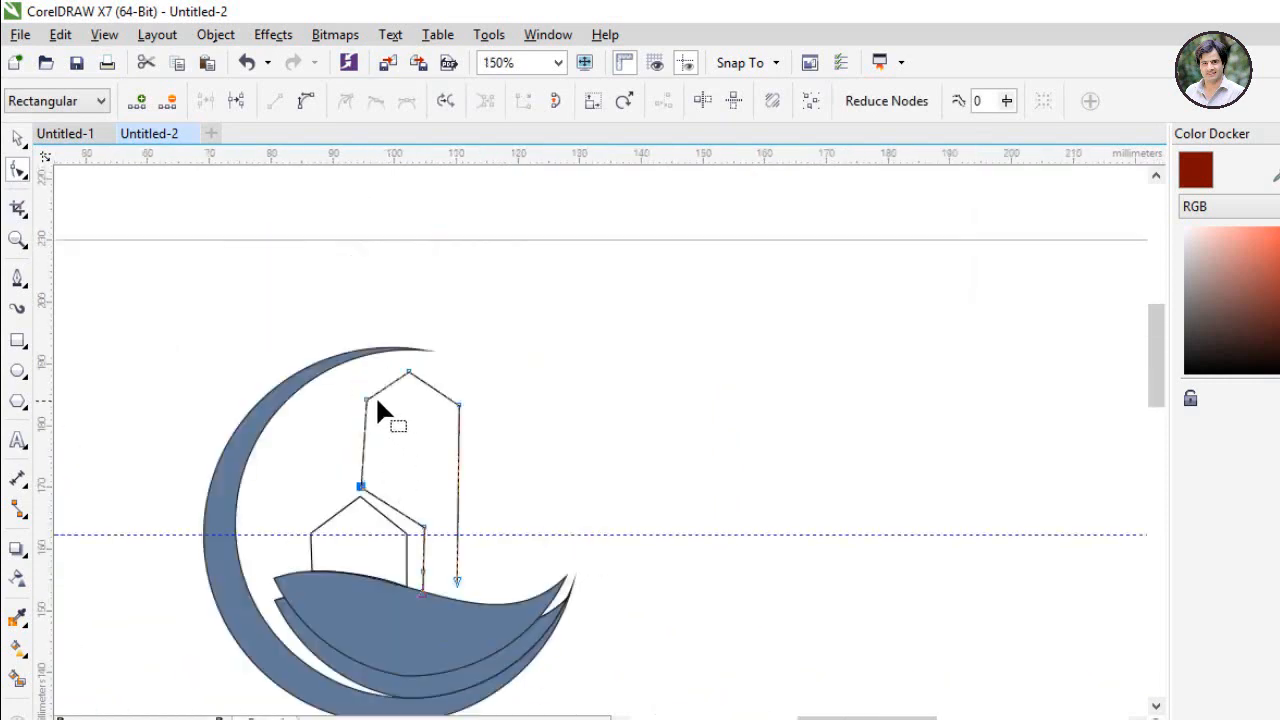
Step: Lower the tall building's two eave nodes and its roof peak, bringing the peak down to about 182.5 mm
scroll(352, 403, "up", 1)
left_click_drag(356, 403, 349, 494)
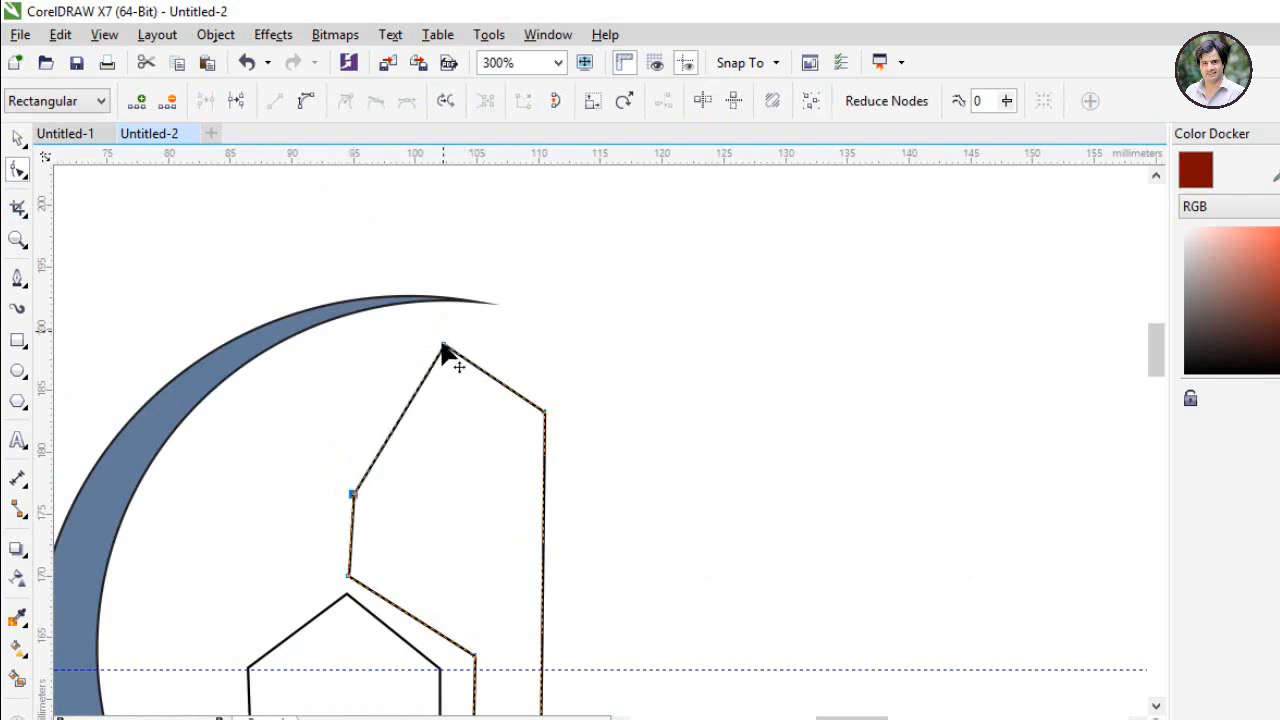
left_click_drag(542, 411, 552, 484)
left_click_drag(444, 344, 447, 418)
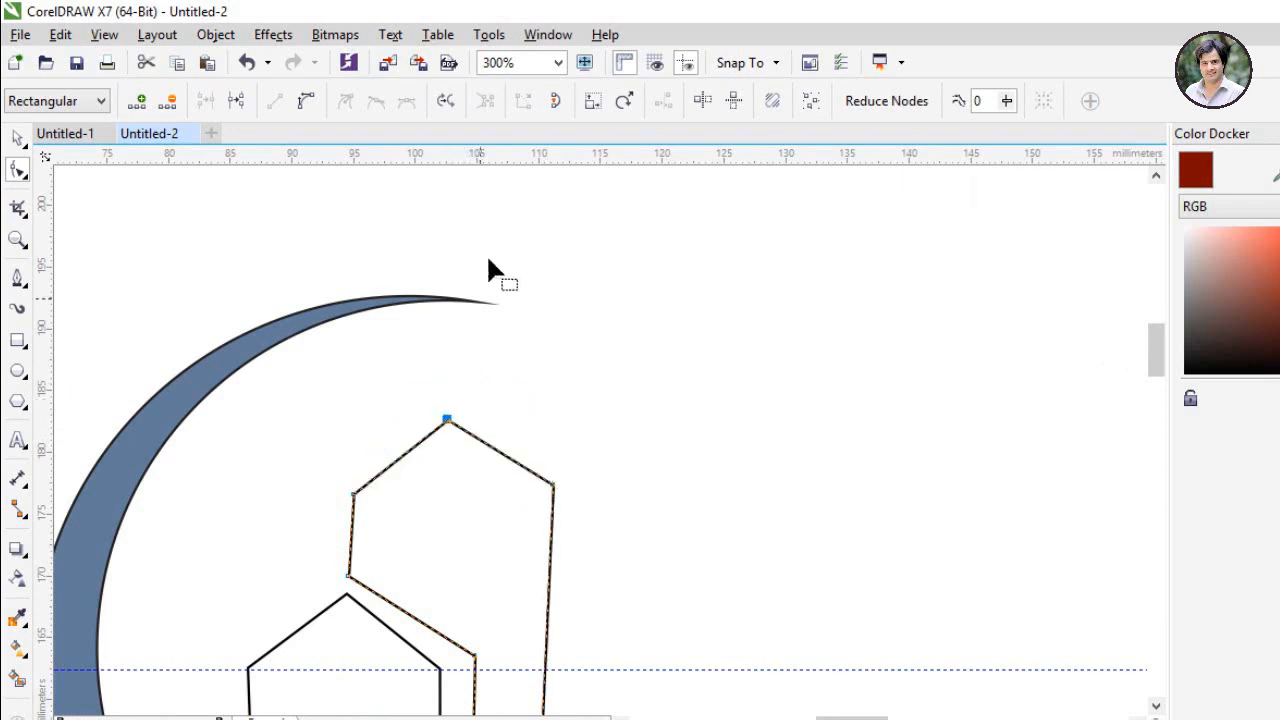
Step: Add a horizontal guideline at about 176.5 mm through the building's left eave and align the right eave node to it
left_click_drag(478, 155, 497, 495)
scroll(372, 508, "up", 2)
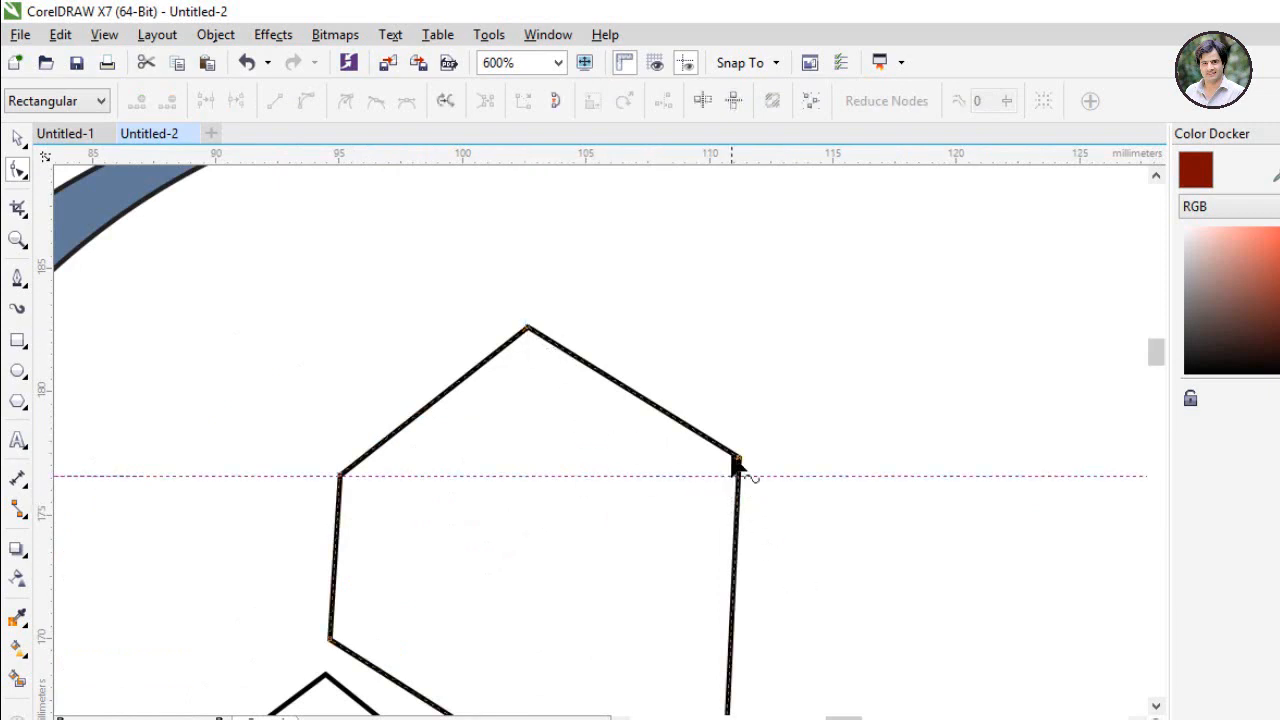
left_click_drag(739, 459, 738, 472)
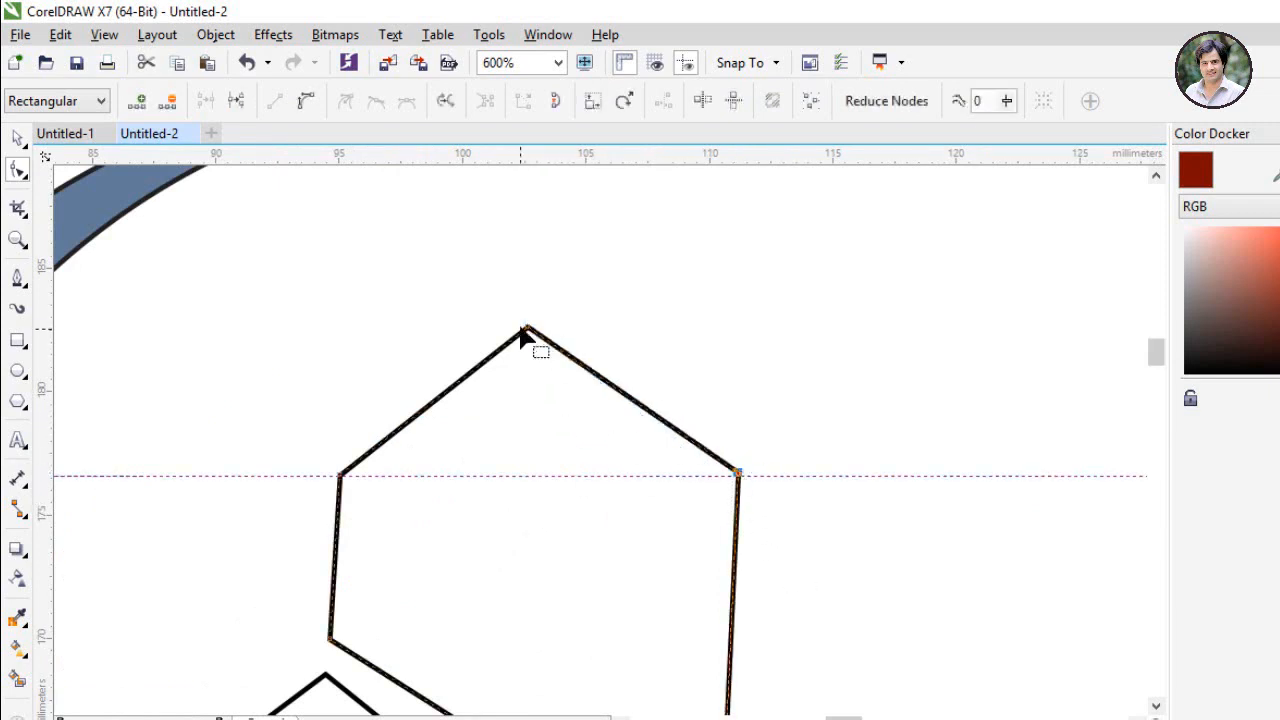
Step: Shift the building's lower elbow node toward the house and close the outline with a nearly level bottom edge just above the wave
scroll(290, 512, "down", 3)
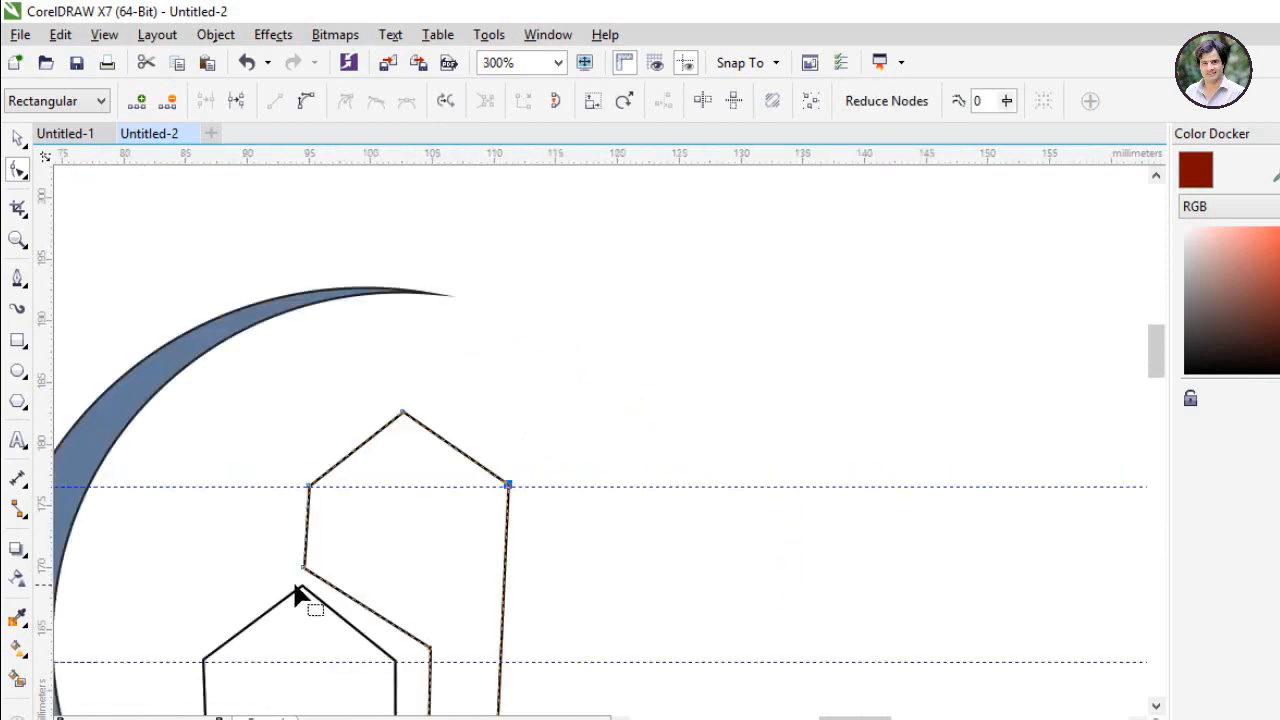
scroll(370, 460, "down", 1)
scroll(399, 630, "up", 2)
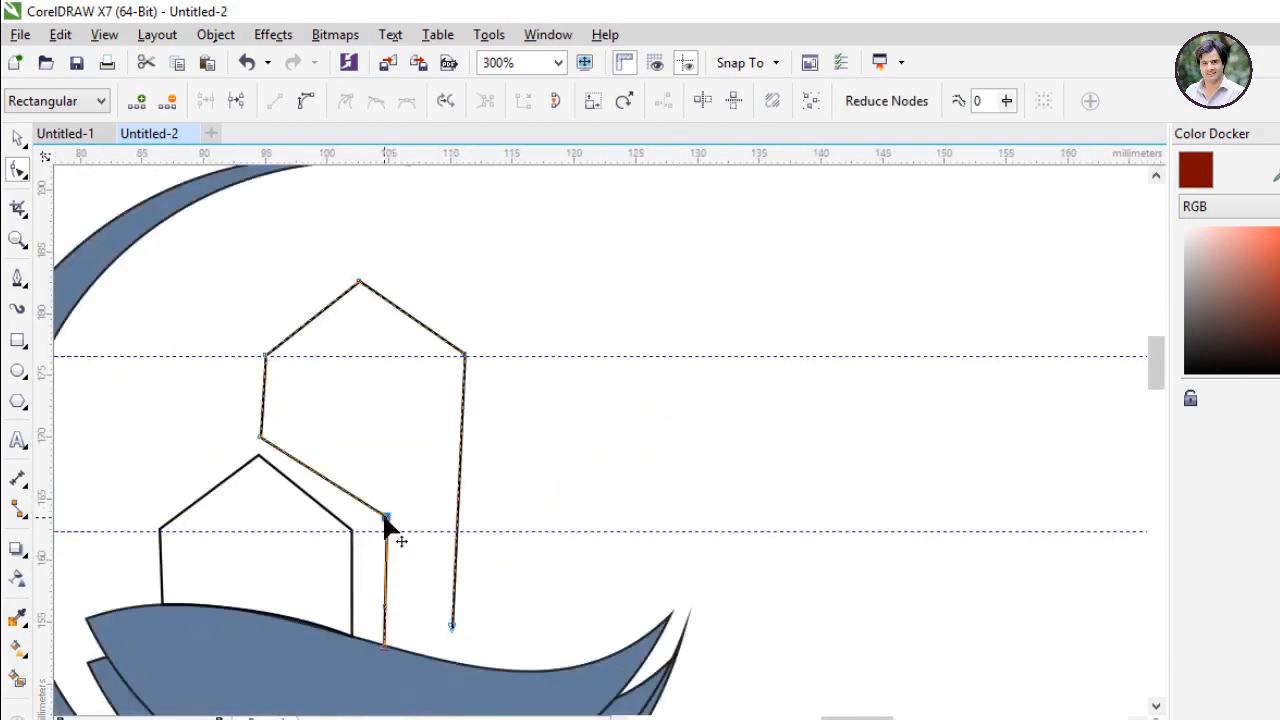
mouse_move(385, 521)
left_mouse_down()
mouse_move(360, 529)
mouse_move(370, 519)
left_mouse_up()
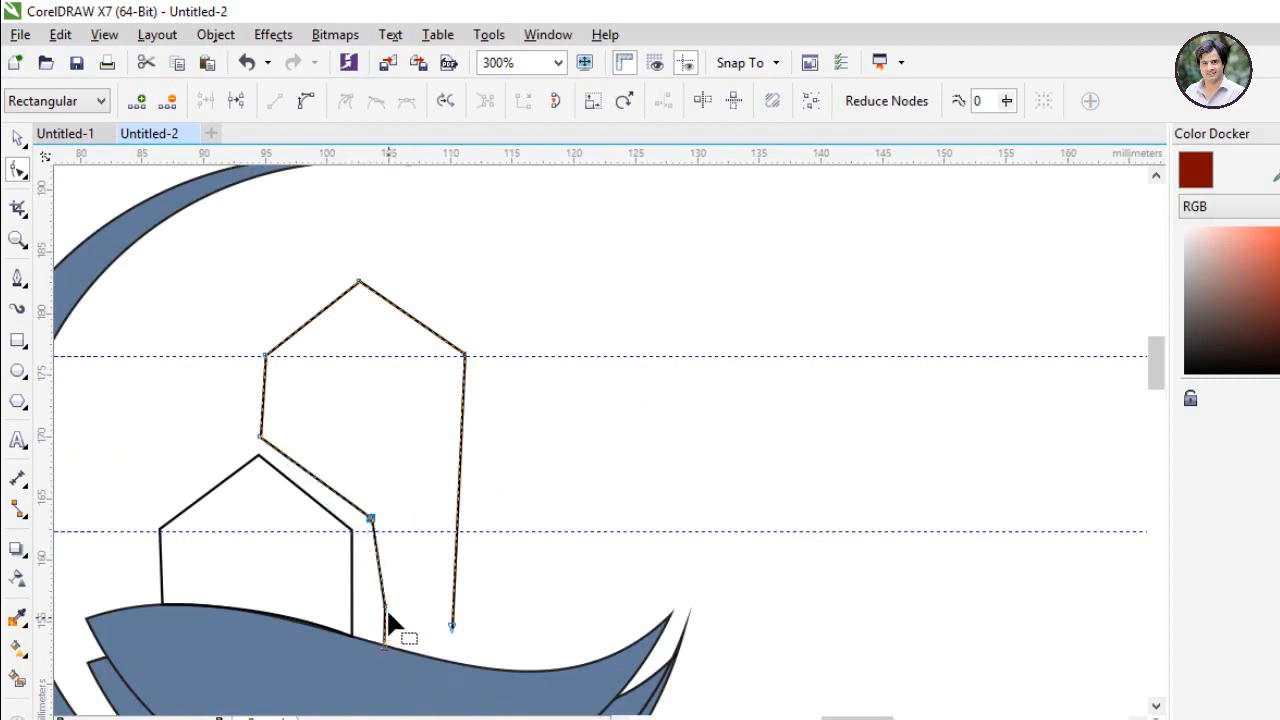
left_click_drag(384, 606, 453, 627)
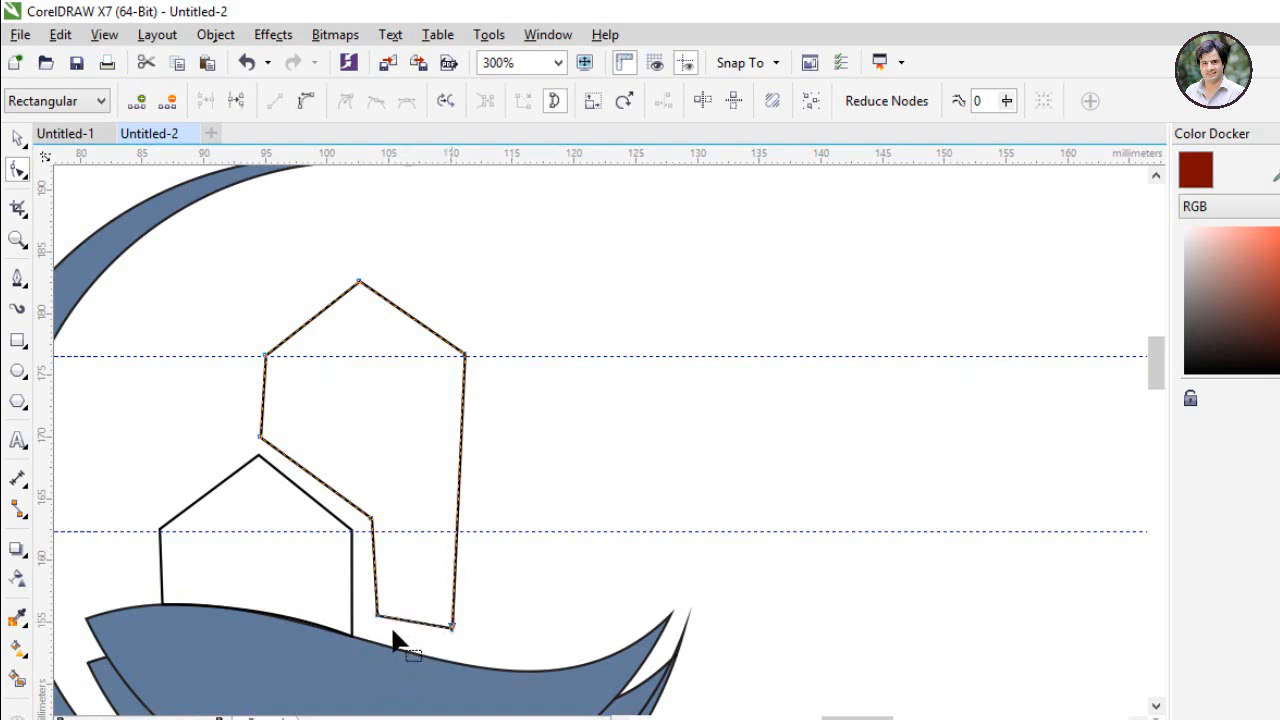
left_click_drag(375, 613, 371, 631)
left_click_drag(456, 623, 466, 630)
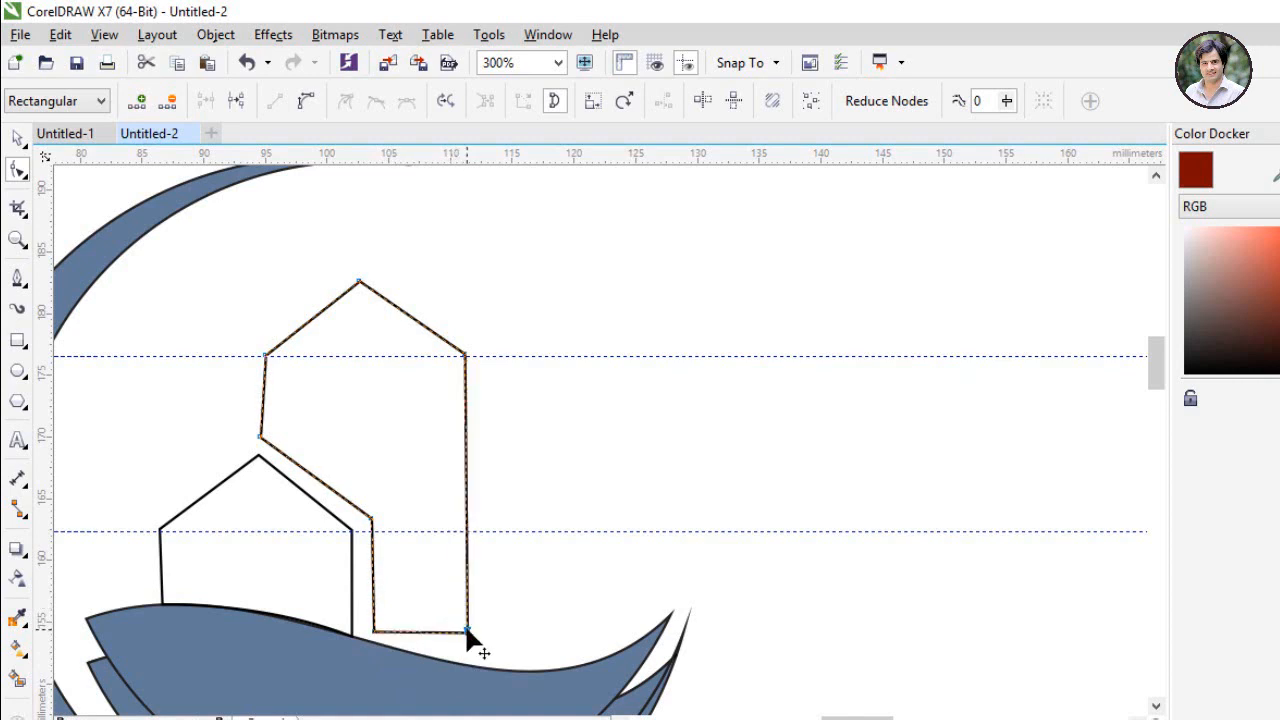
Step: Convert the building's bottom edge to a curve and pull its left control handle down toward the wave
scroll(470, 670, "up", 2)
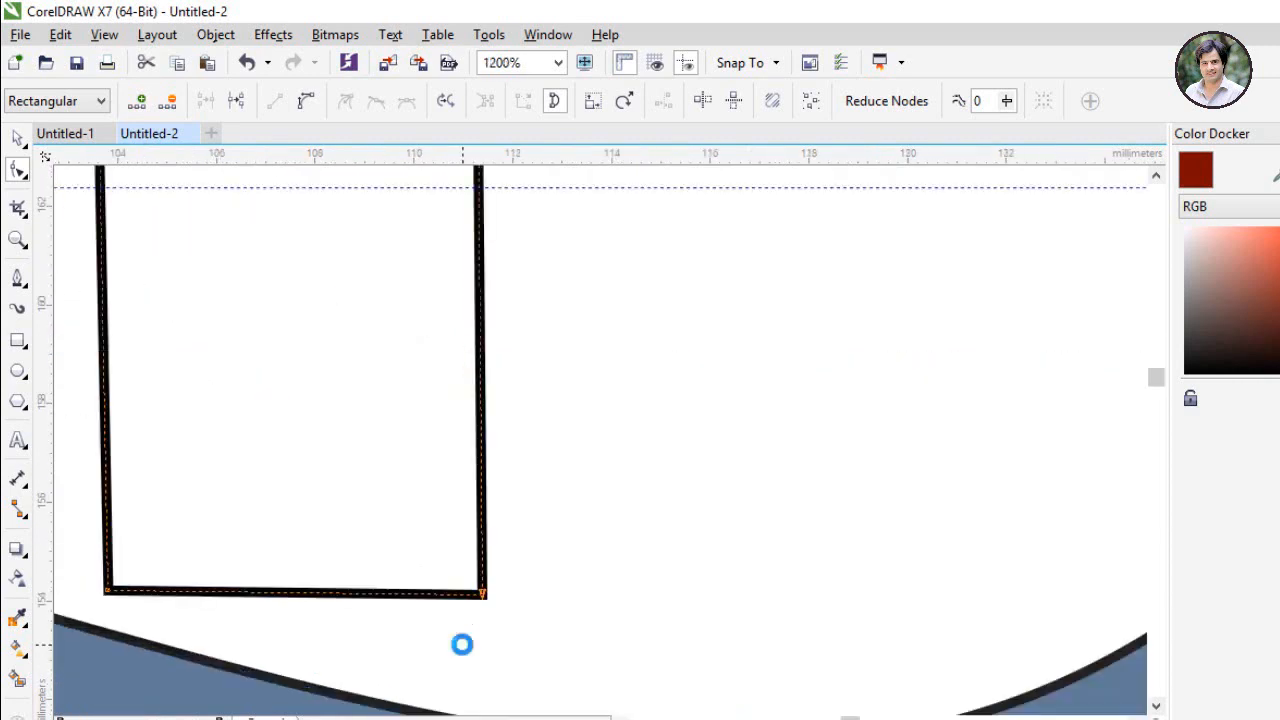
left_click(296, 593)
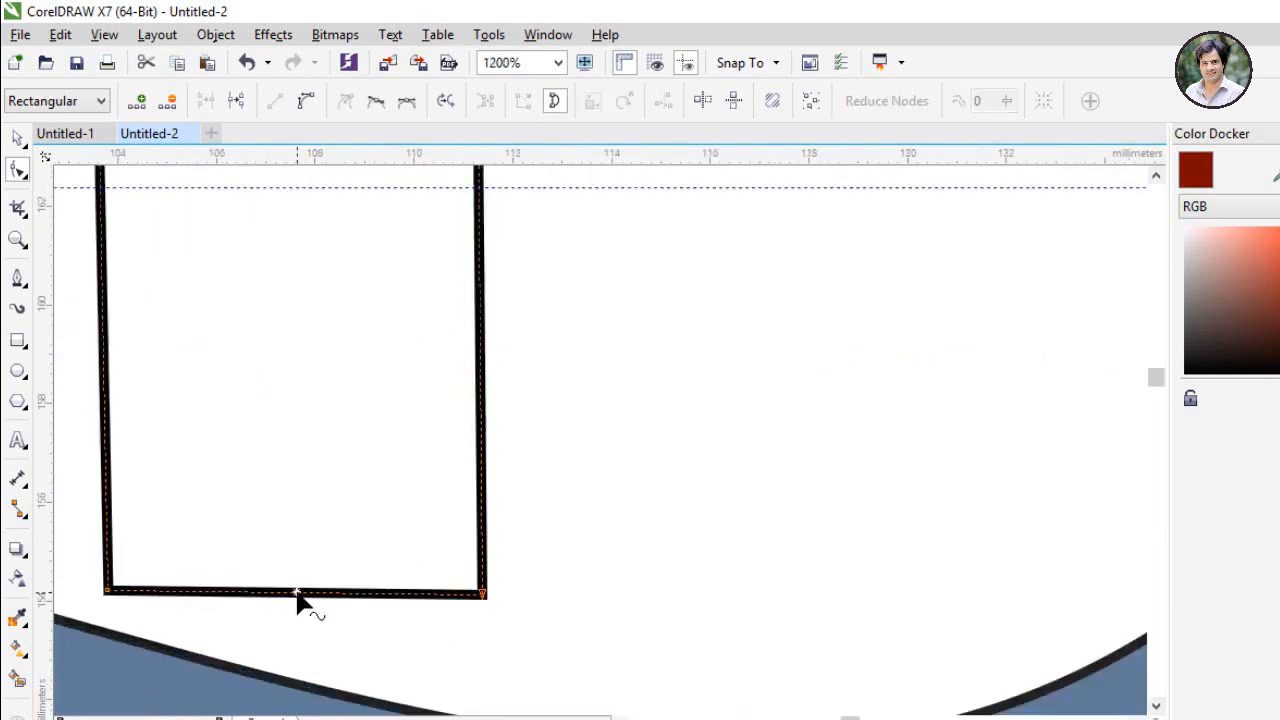
left_click(306, 102)
left_click_drag(231, 596, 205, 660)
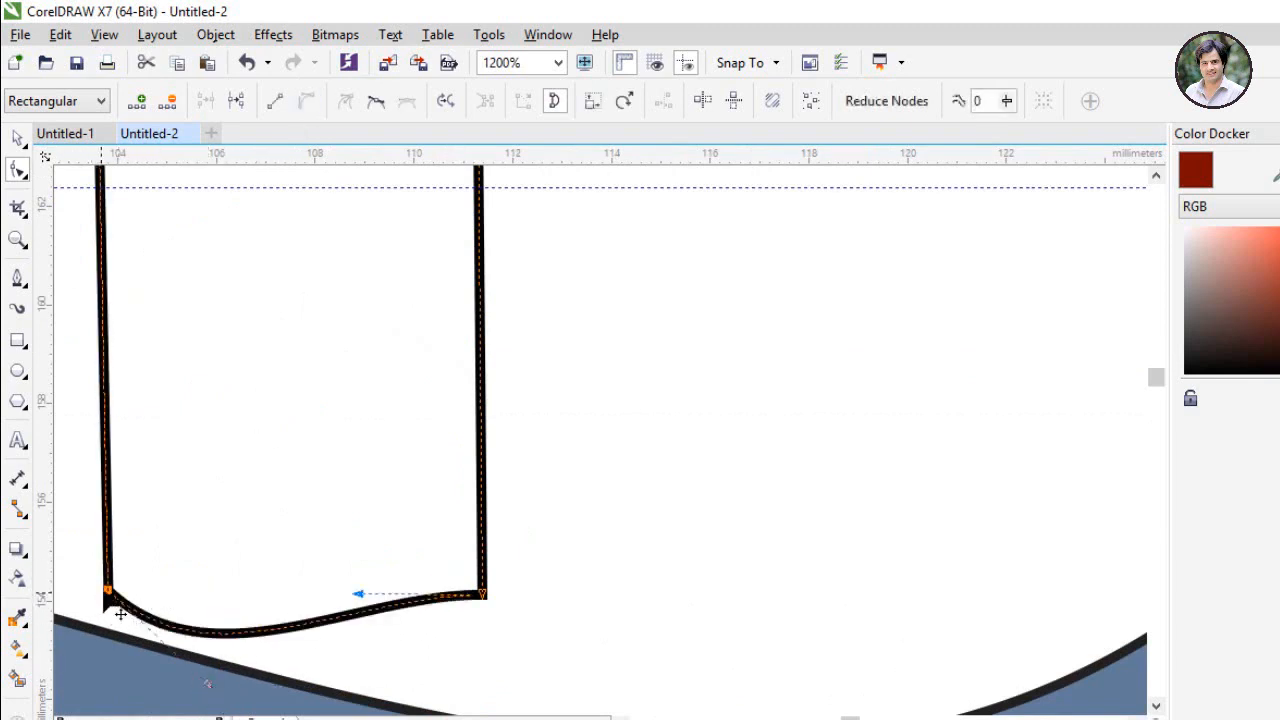
Step: Move the building's two bottom corner nodes down onto the wave's upper edge, keeping the walls nearly vertical
left_click_drag(106, 598, 107, 626)
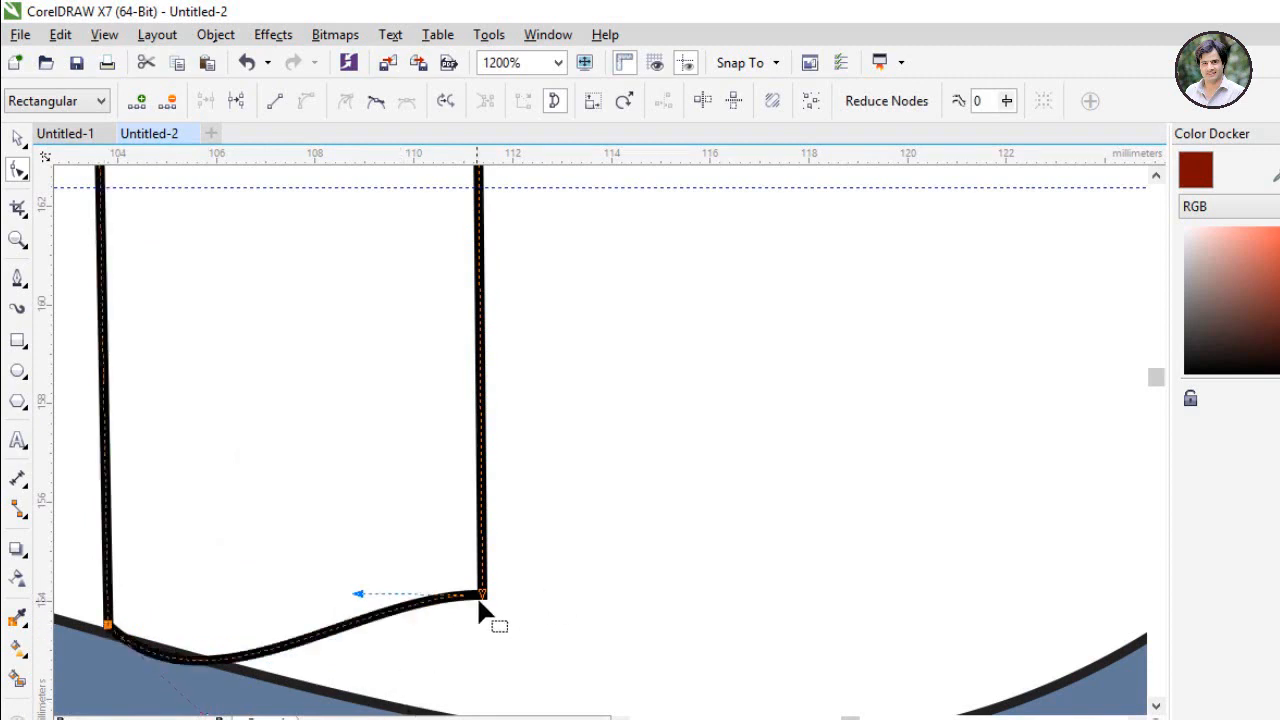
left_click_drag(482, 602, 477, 708)
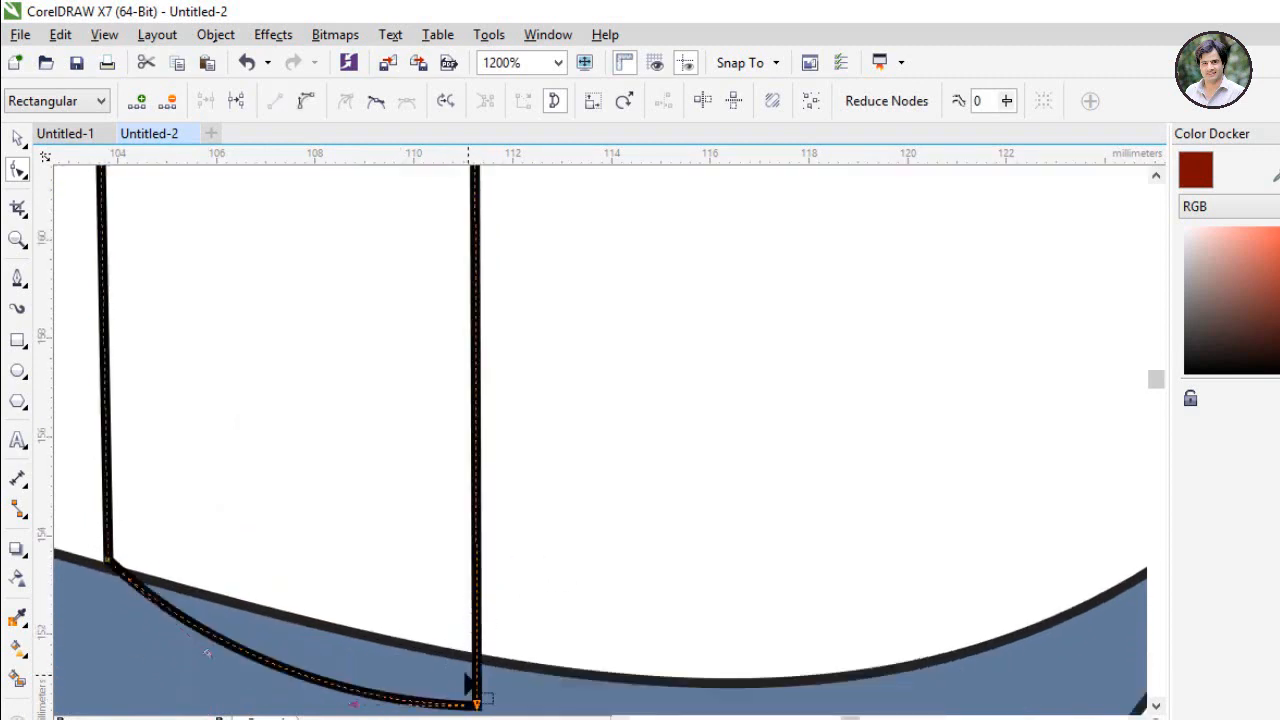
scroll(445, 660, "down", 1)
scroll(390, 688, "up", 1)
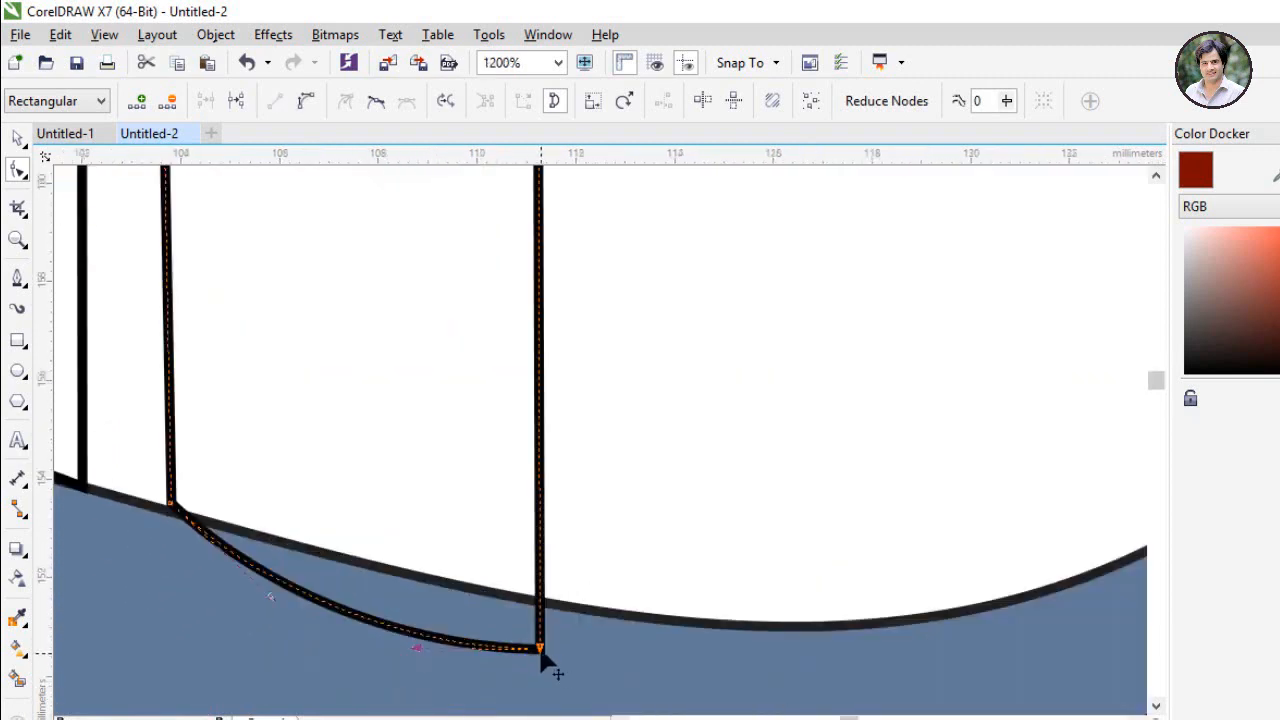
left_click_drag(541, 652, 542, 602)
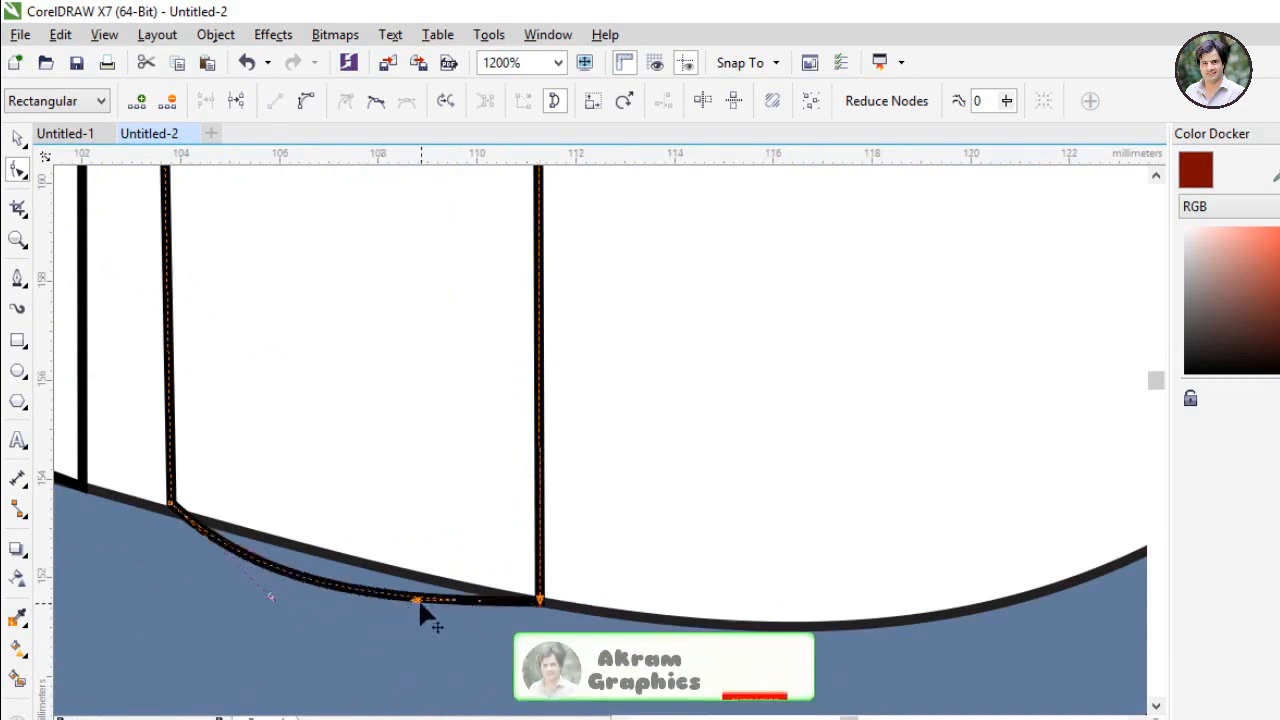
Step: Adjust both control handles of the building's bottom edge so that it follows the wave's upper curve
left_click_drag(418, 606, 422, 557)
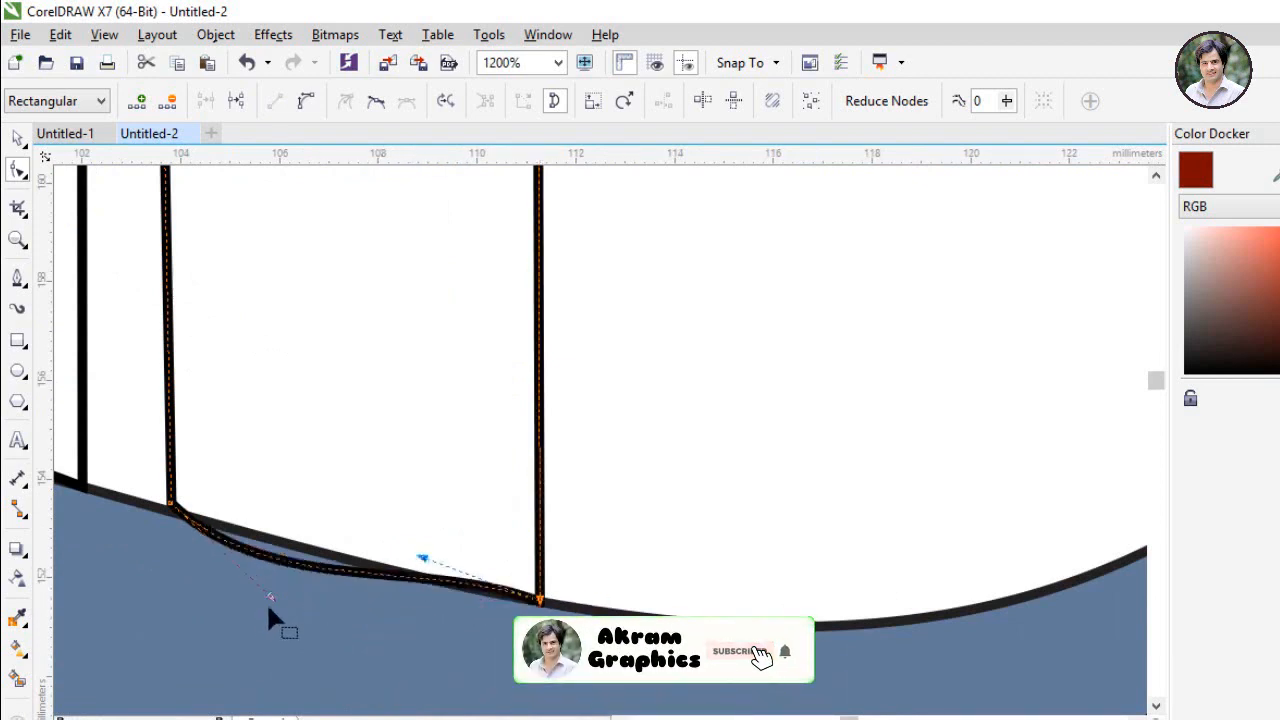
left_click_drag(270, 598, 290, 572)
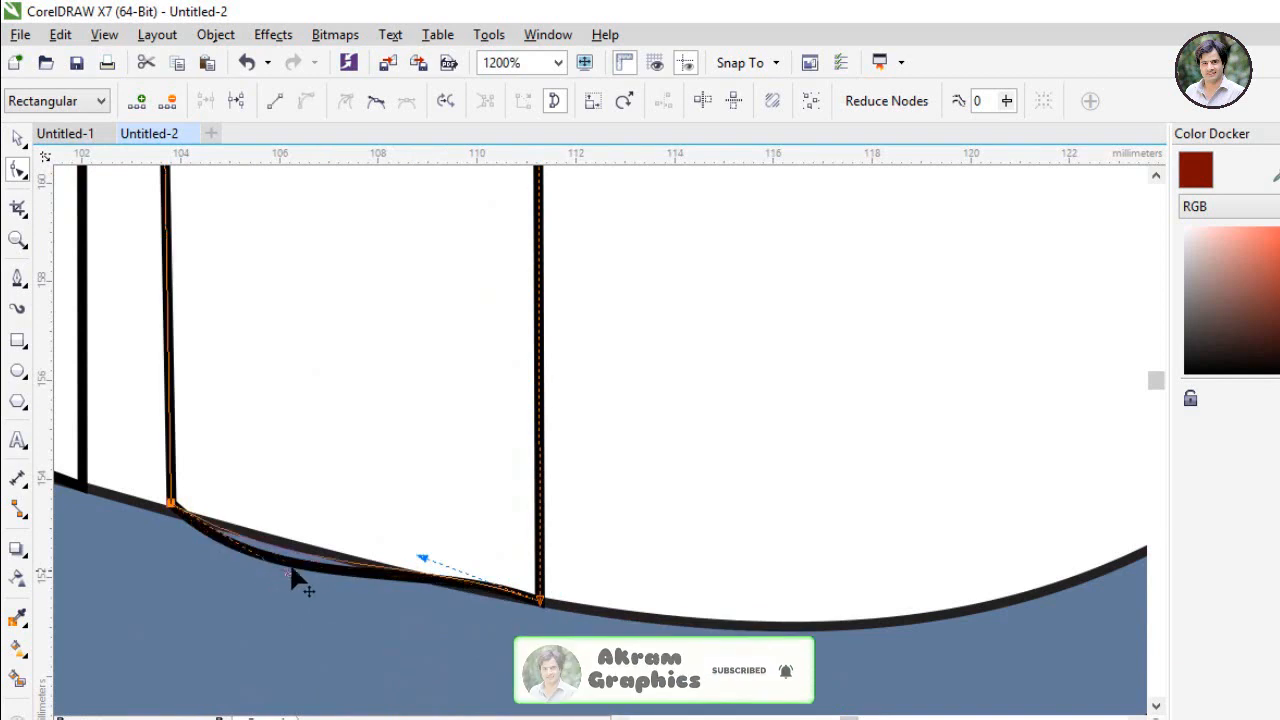
scroll(427, 578, "up", 3)
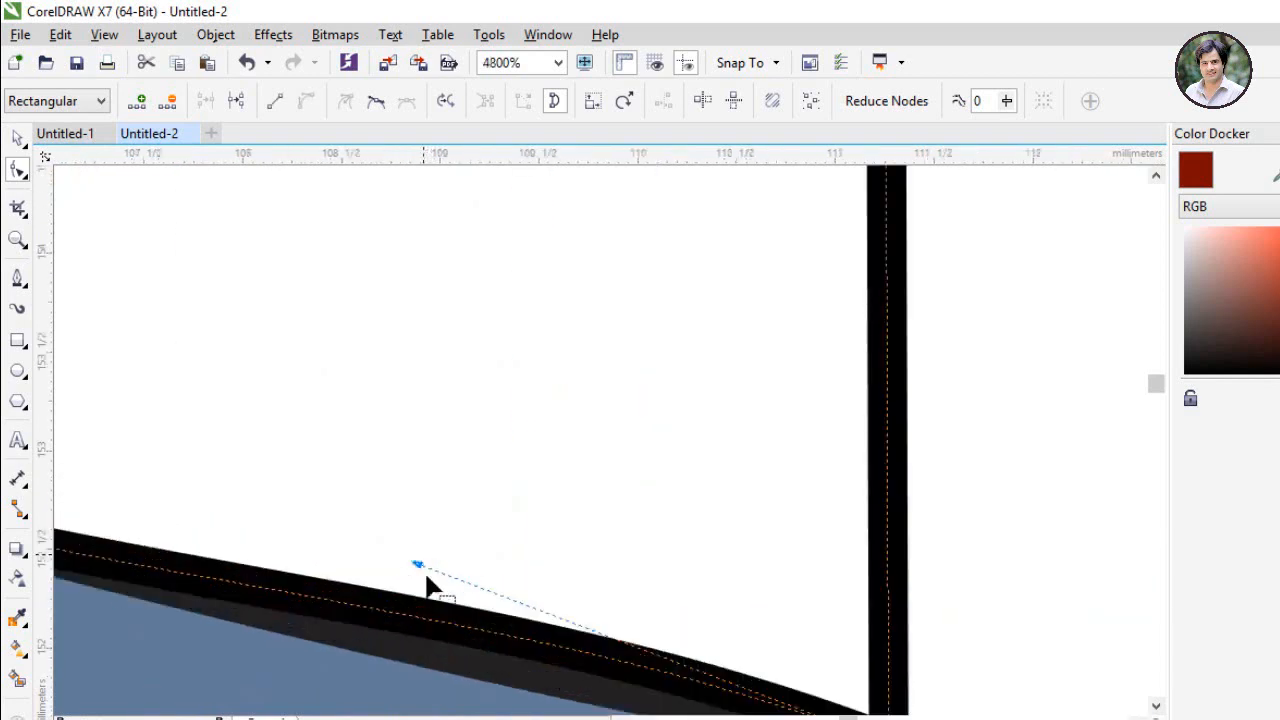
scroll(427, 568, "down", 3)
scroll(440, 532, "up", 3)
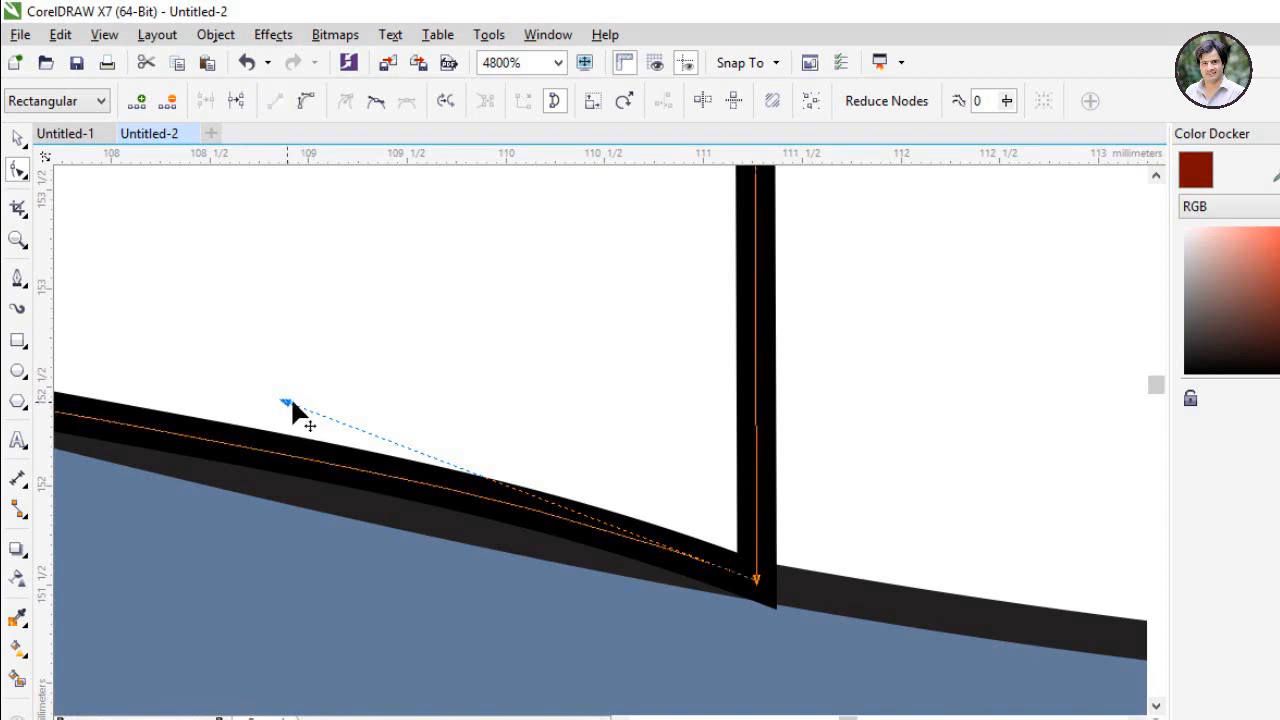
mouse_move(284, 402)
left_mouse_down()
mouse_move(303, 426)
mouse_move(266, 490)
left_mouse_up()
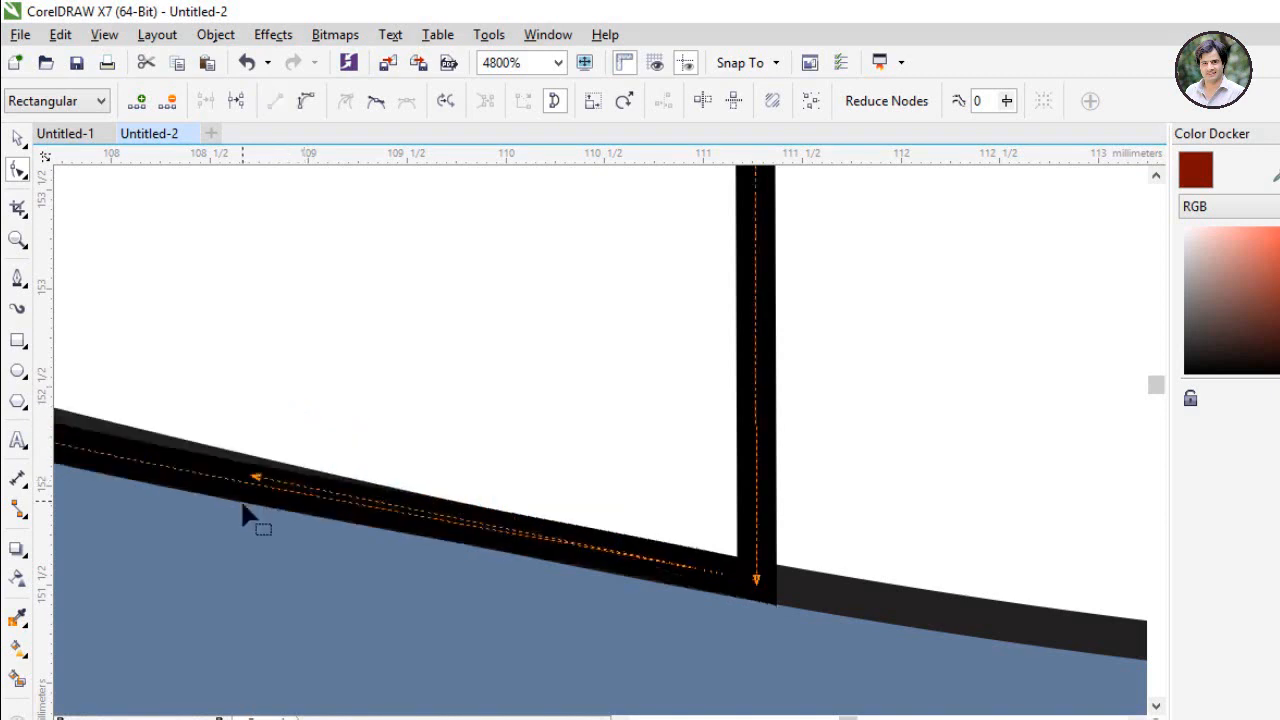
scroll(303, 560, "down", 4)
scroll(150, 179, "down", 4)
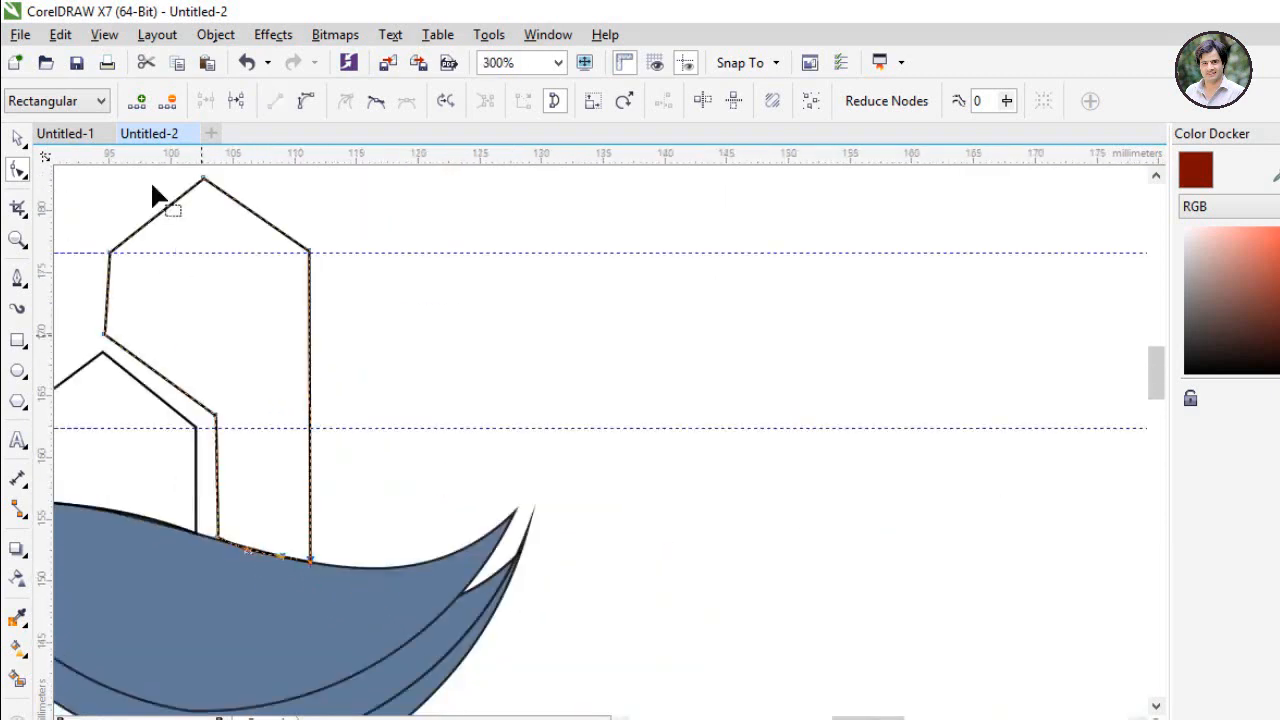
Step: Delete the upper copy of the wave shape that touches the bottom edges of the house and building
scroll(230, 345, "up", 1)
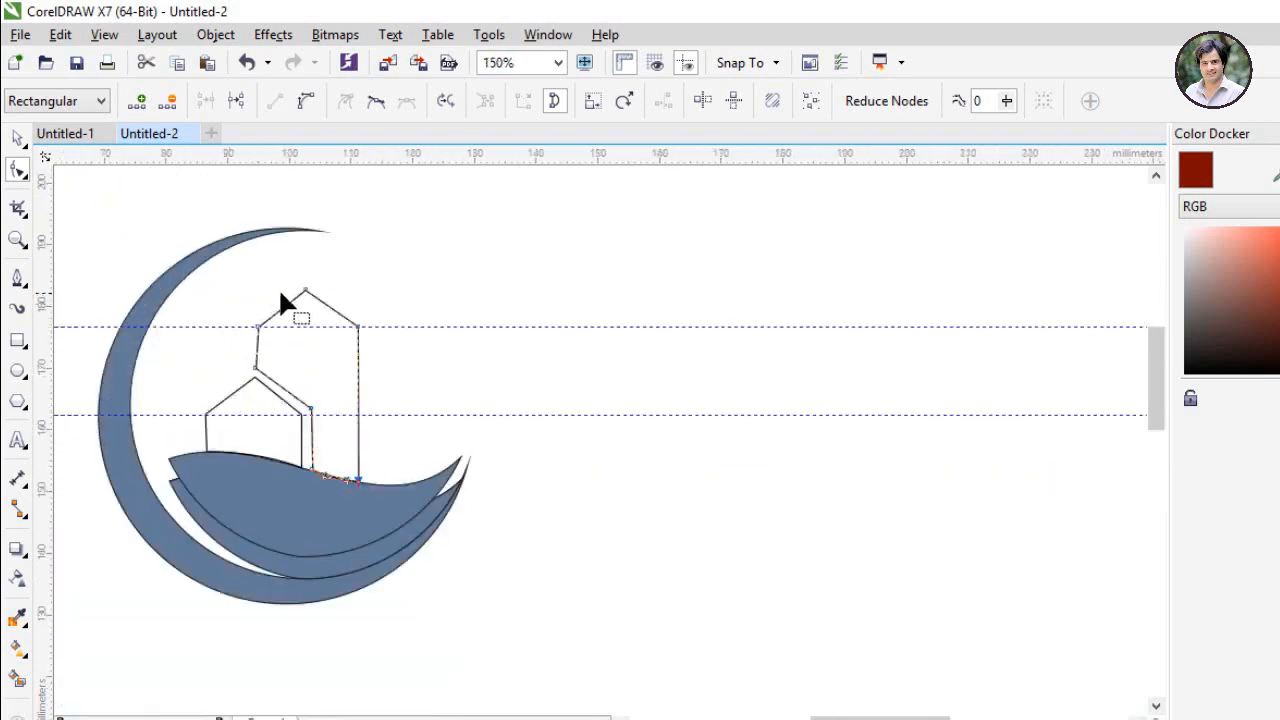
scroll(409, 463, "down", 1)
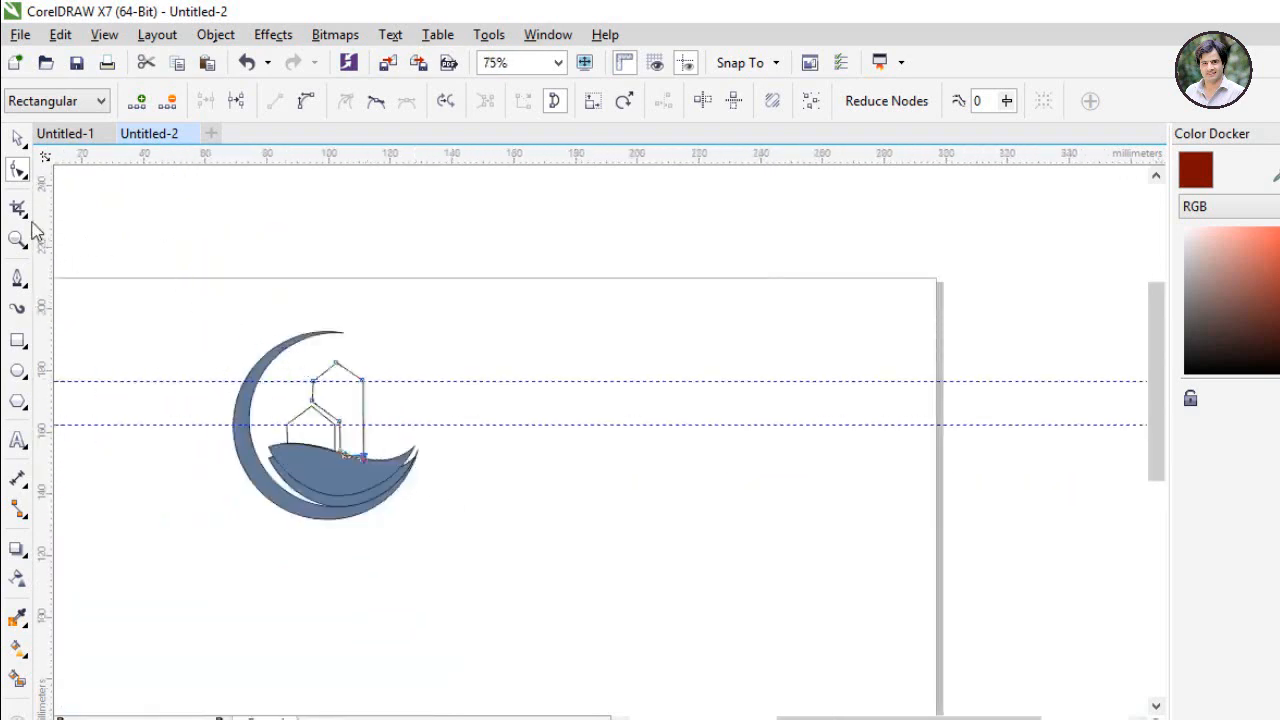
left_click(18, 137)
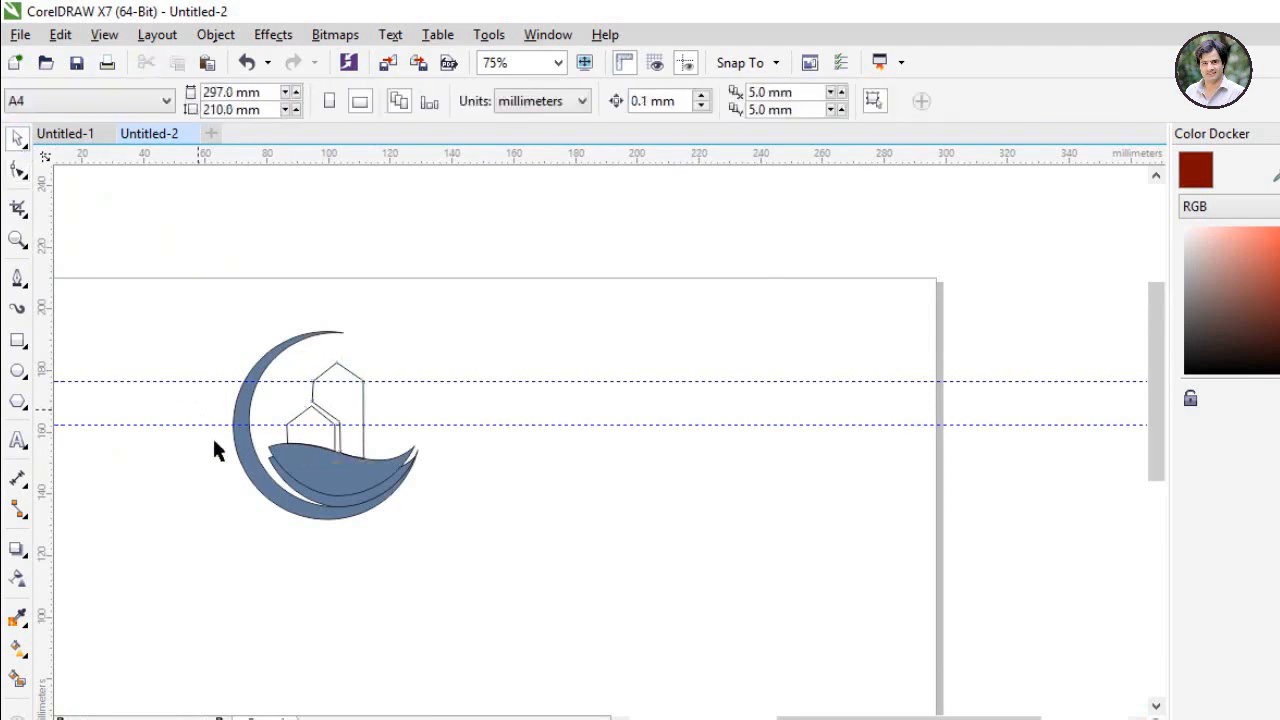
left_click(354, 465)
key("Delete")
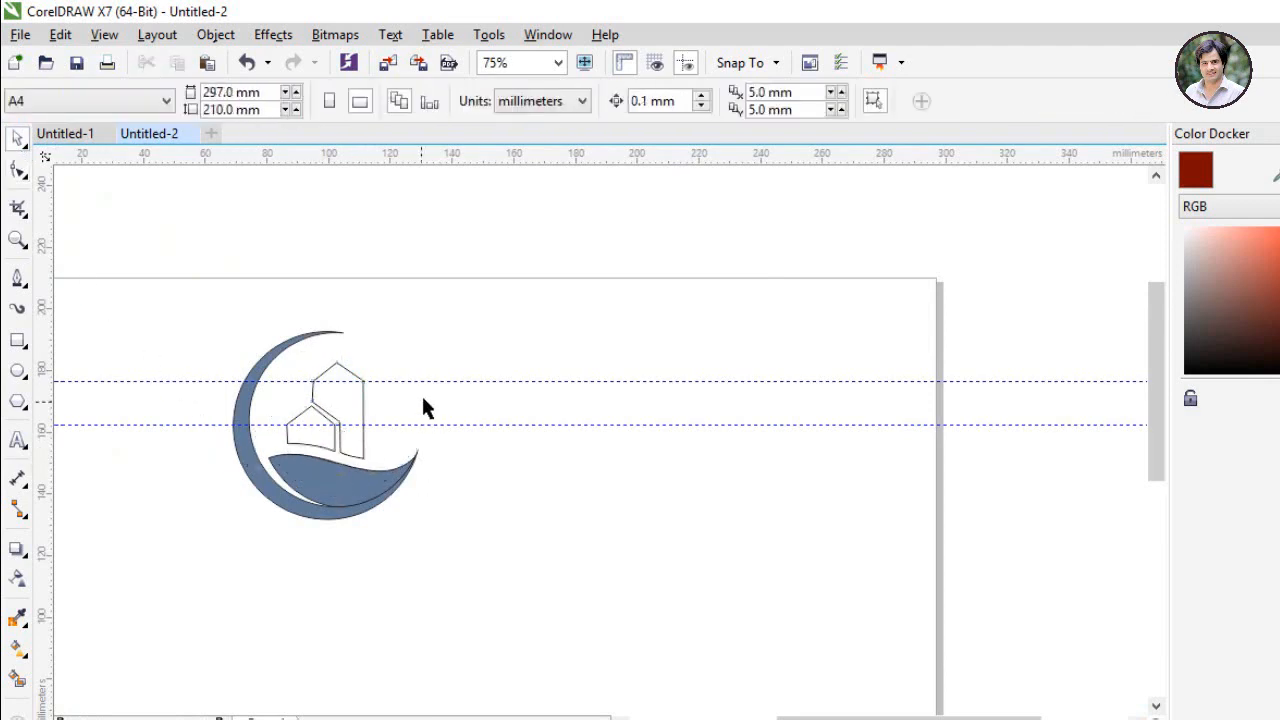
Step: Delete both horizontal guidelines crossing the house and building
scroll(313, 424, "up", 1)
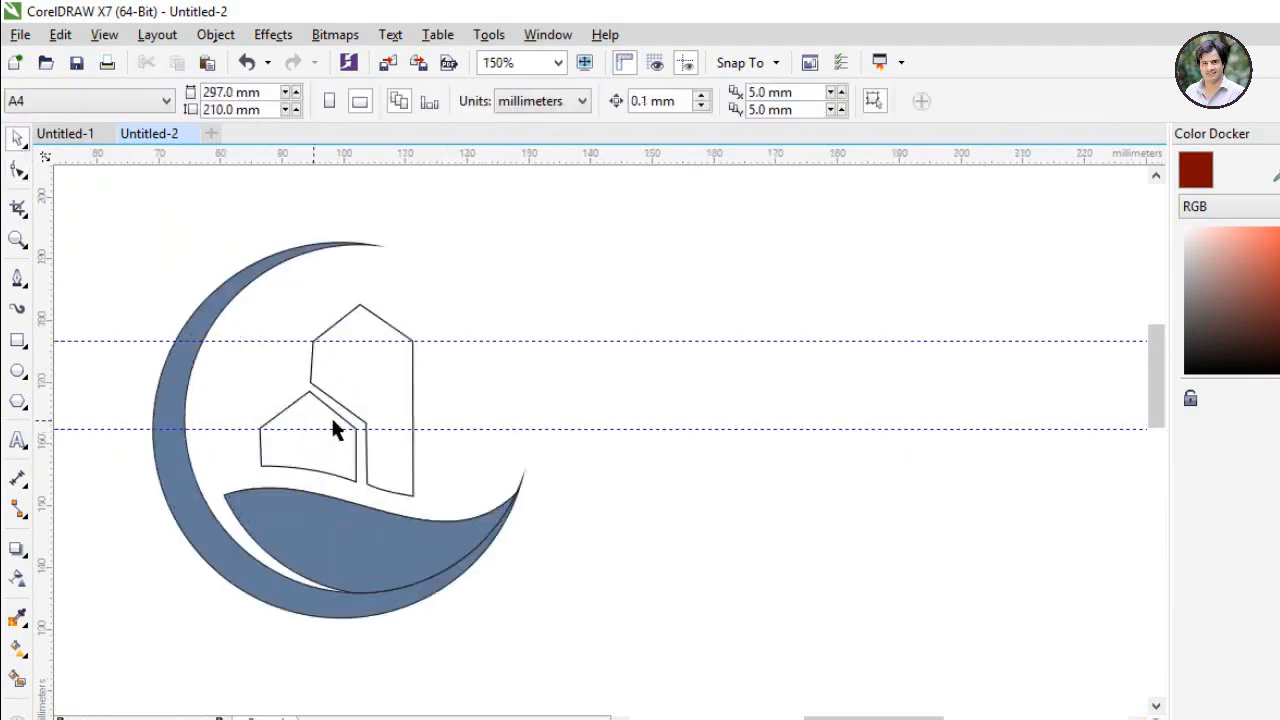
left_click(528, 340)
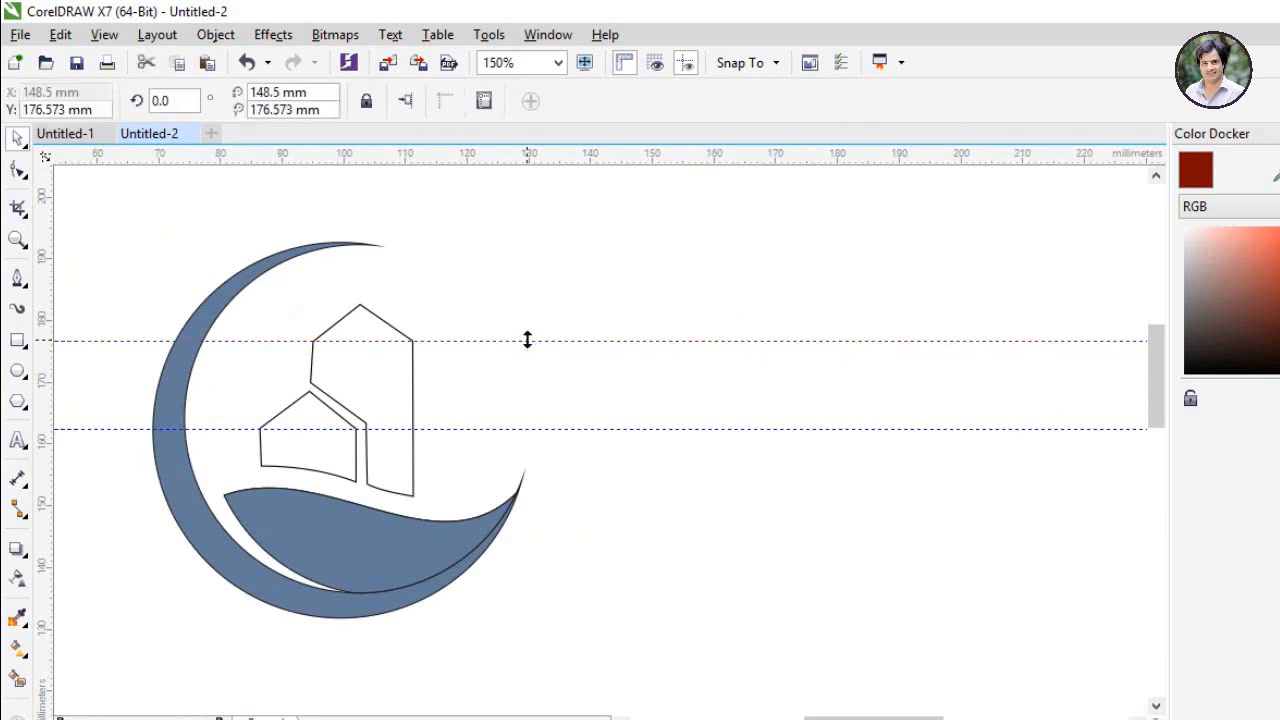
key("Delete")
left_click(556, 428)
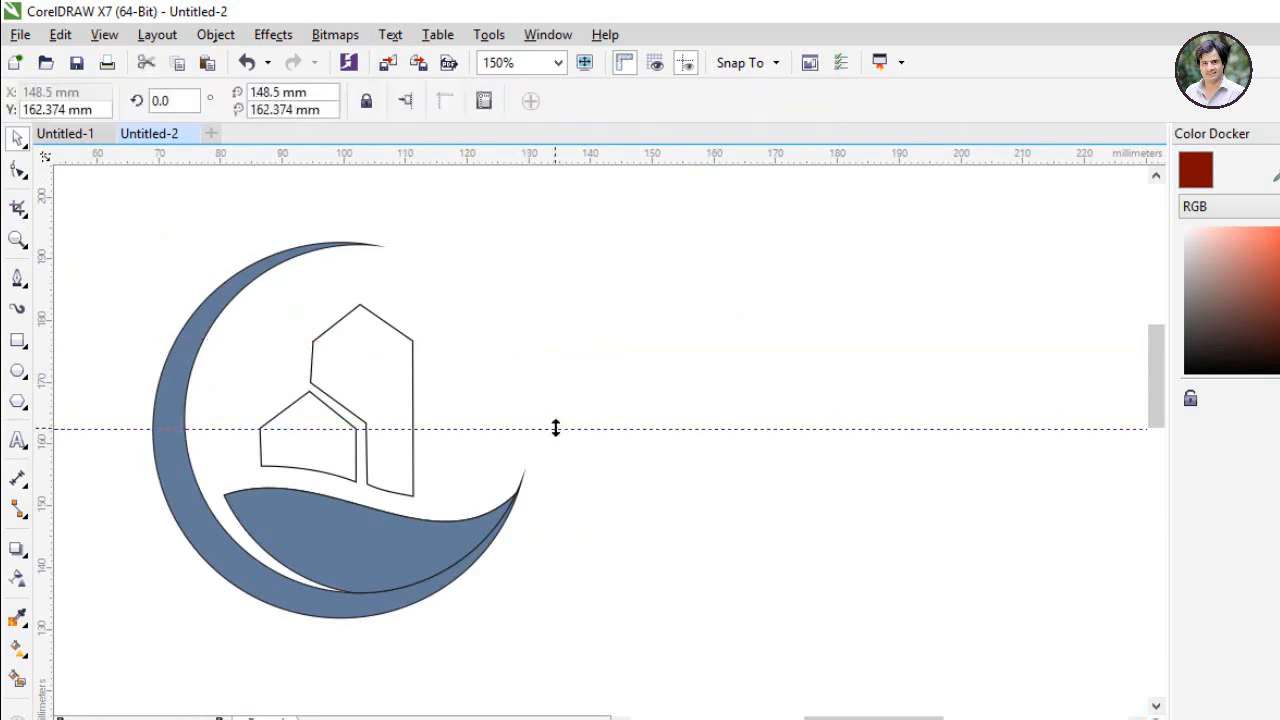
key("Delete")
scroll(556, 460, "down", 1)
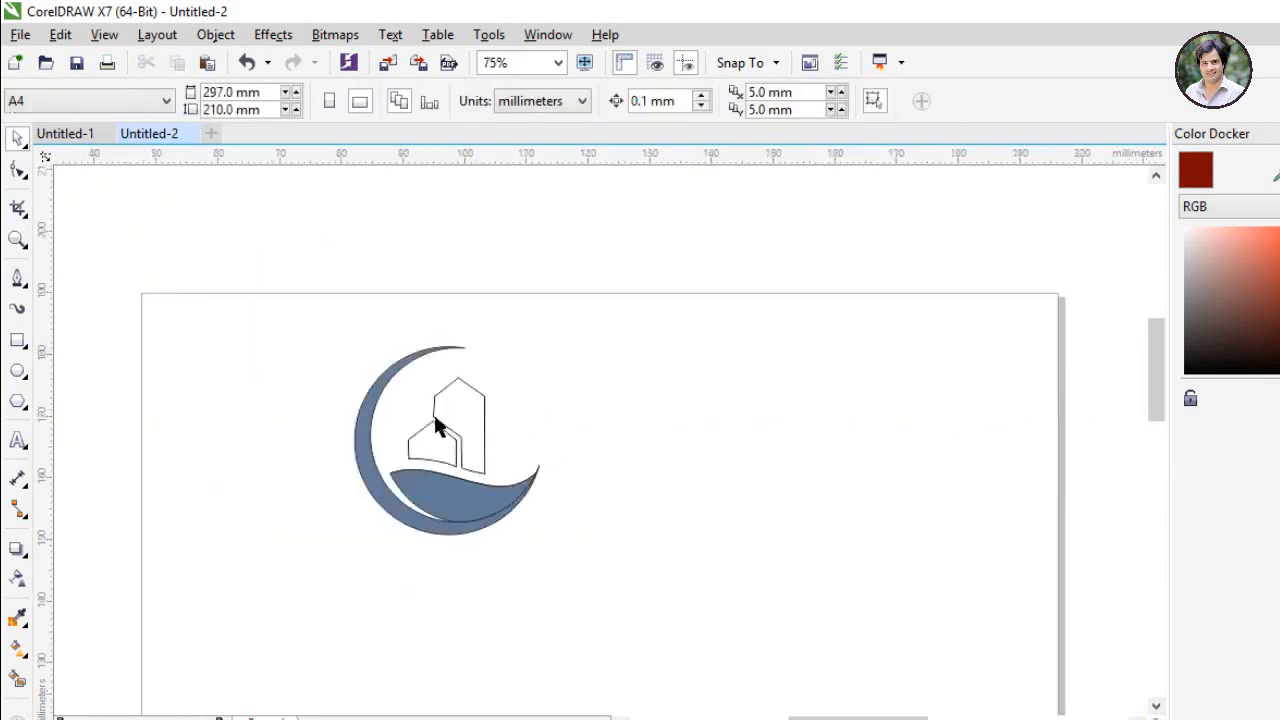
Step: Select the house and building outlines together and move them straight down closer to the remaining wave's upper edge
scroll(435, 430, "up", 1)
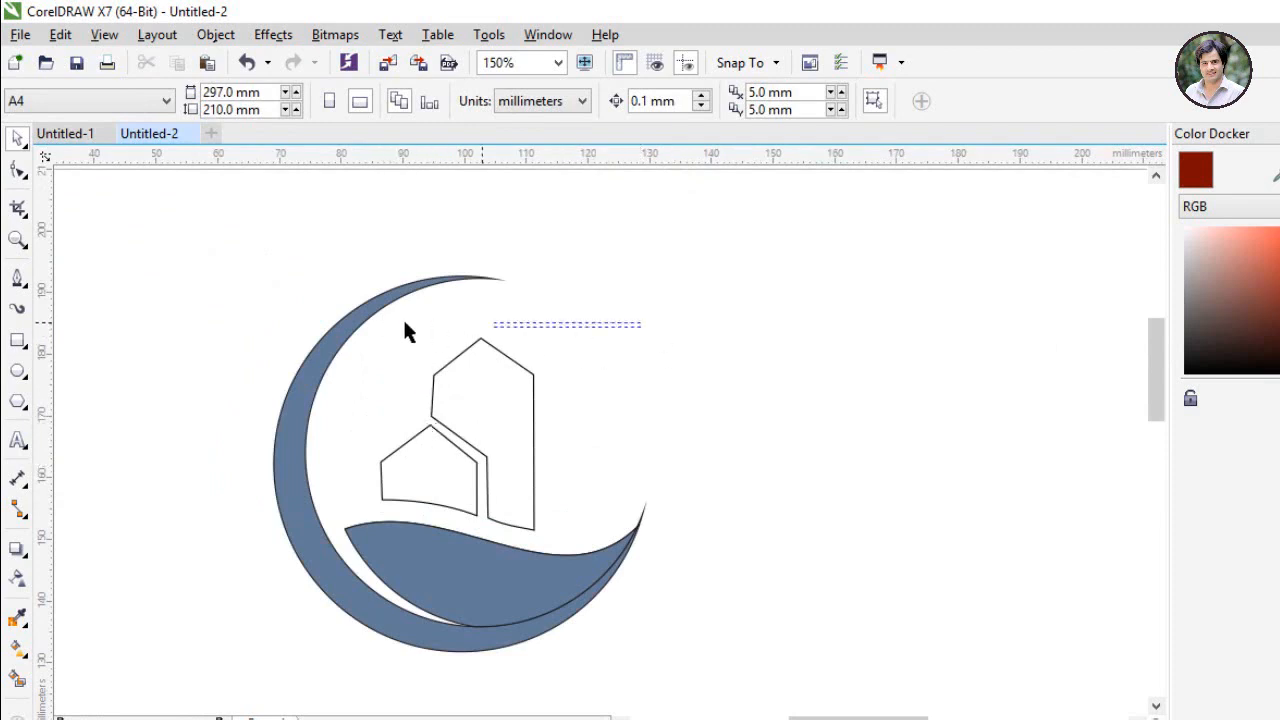
mouse_move(405, 330)
left_mouse_down()
mouse_move(329, 505)
mouse_move(334, 557)
left_mouse_up()
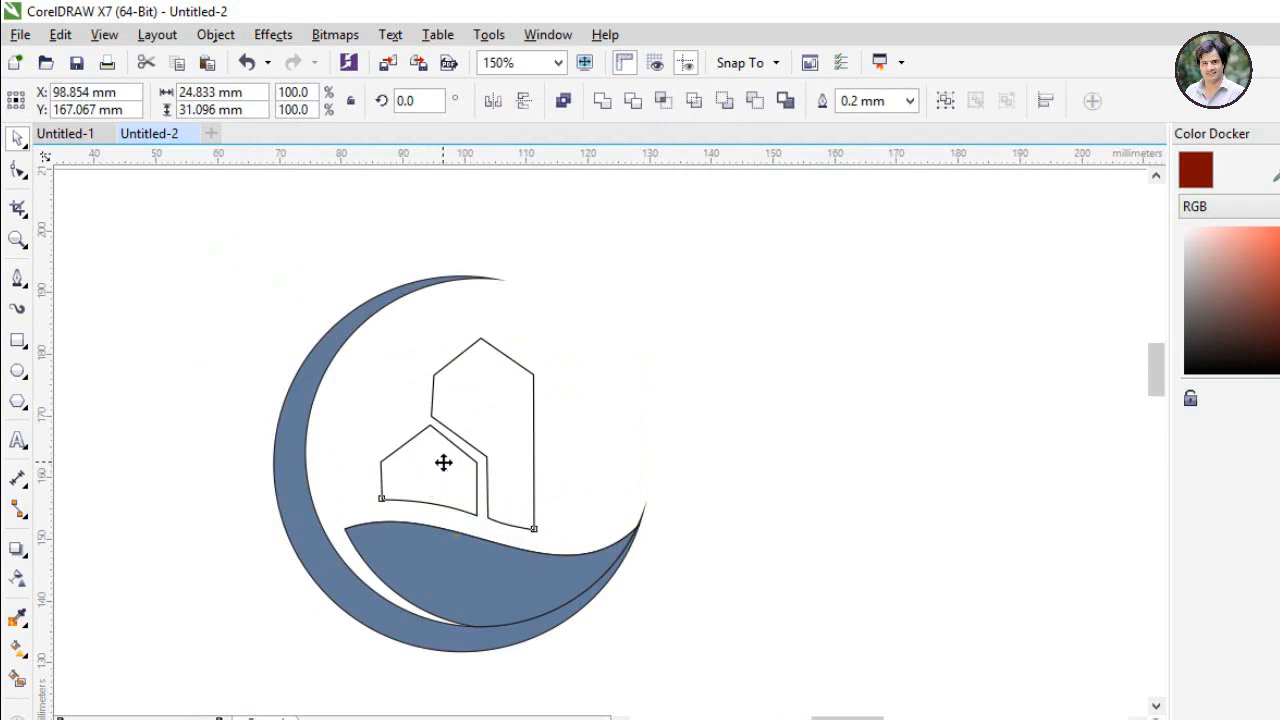
scroll(443, 462, "up", 1)
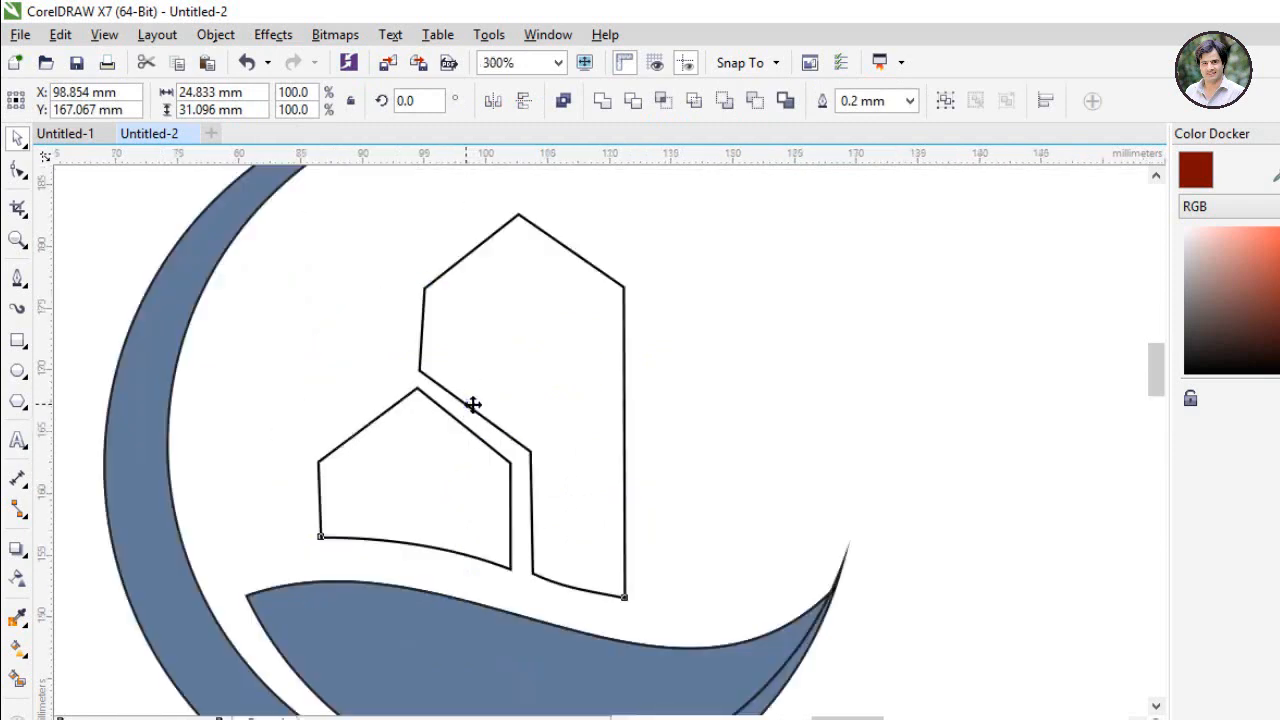
left_click_drag(473, 404, 472, 440)
left_click(712, 432)
scroll(713, 432, "down", 2)
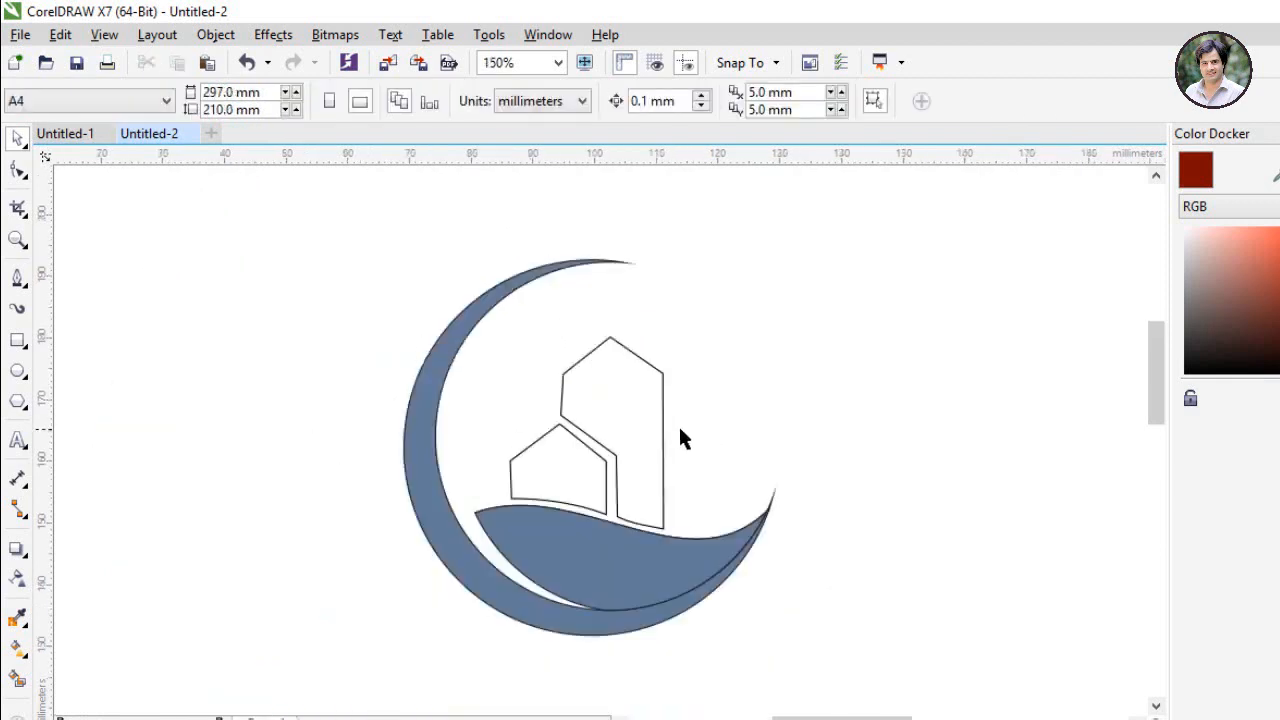
Step: Draw a rectangle about 56 by 50 mm beside the crescent and a smaller one, about 25 by 22 mm, inside its upper-left corner
left_click(21, 341)
left_click_drag(103, 247, 447, 554)
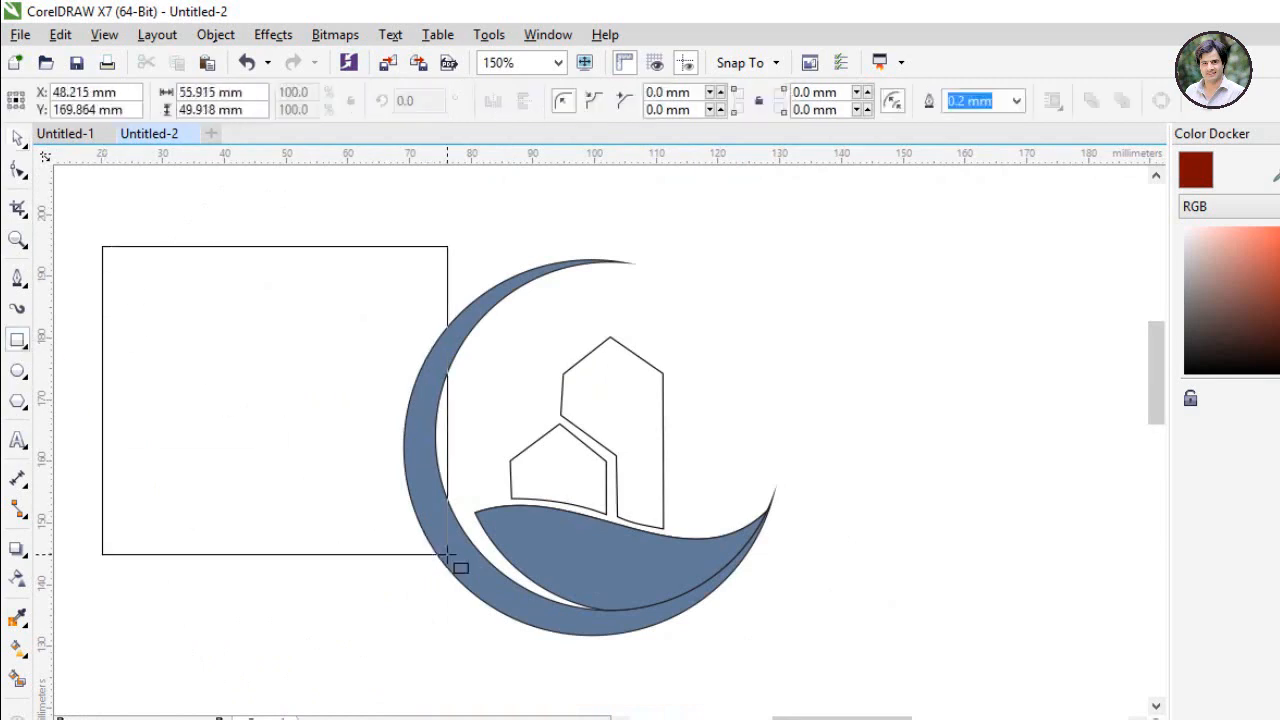
scroll(152, 270, "down", 1)
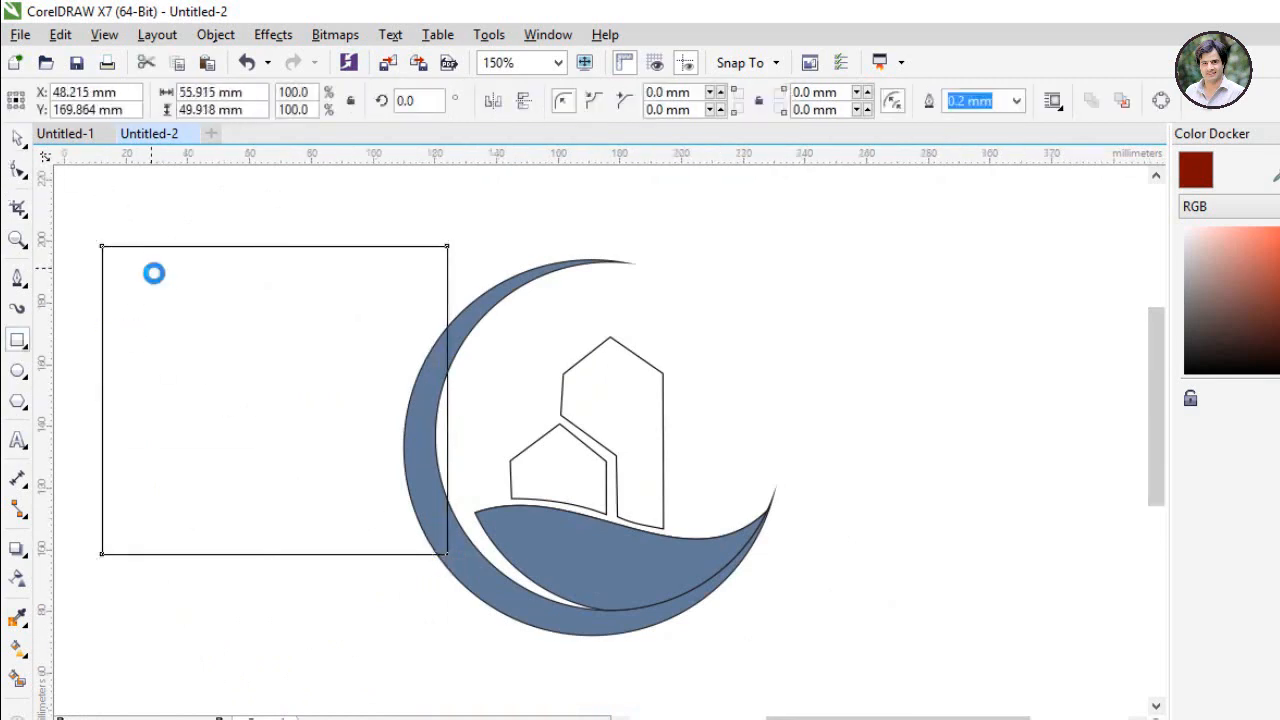
scroll(119, 266, "up", 1)
left_click_drag(132, 250, 289, 386)
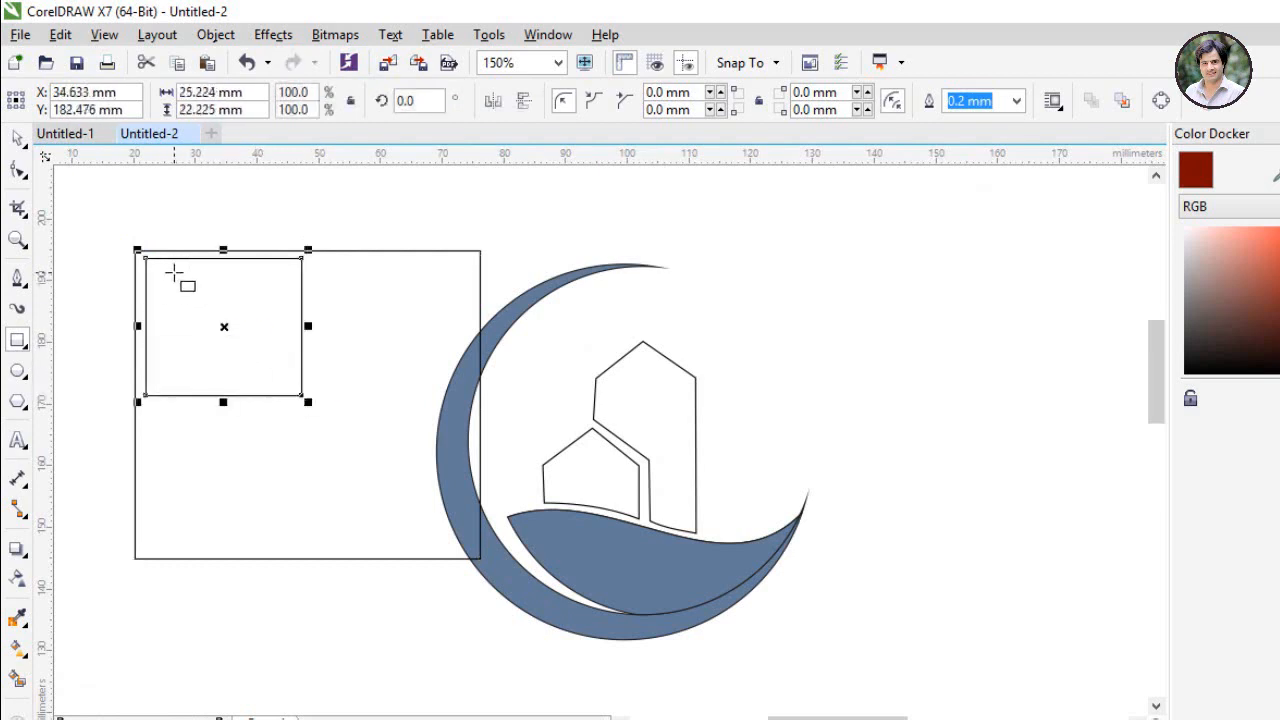
left_click(17, 139)
key("Escape")
Step: Fit the small rectangle into the large one's upper-left quarter and duplicate it across and down to form a four-pane window
scroll(161, 272, "up", 2)
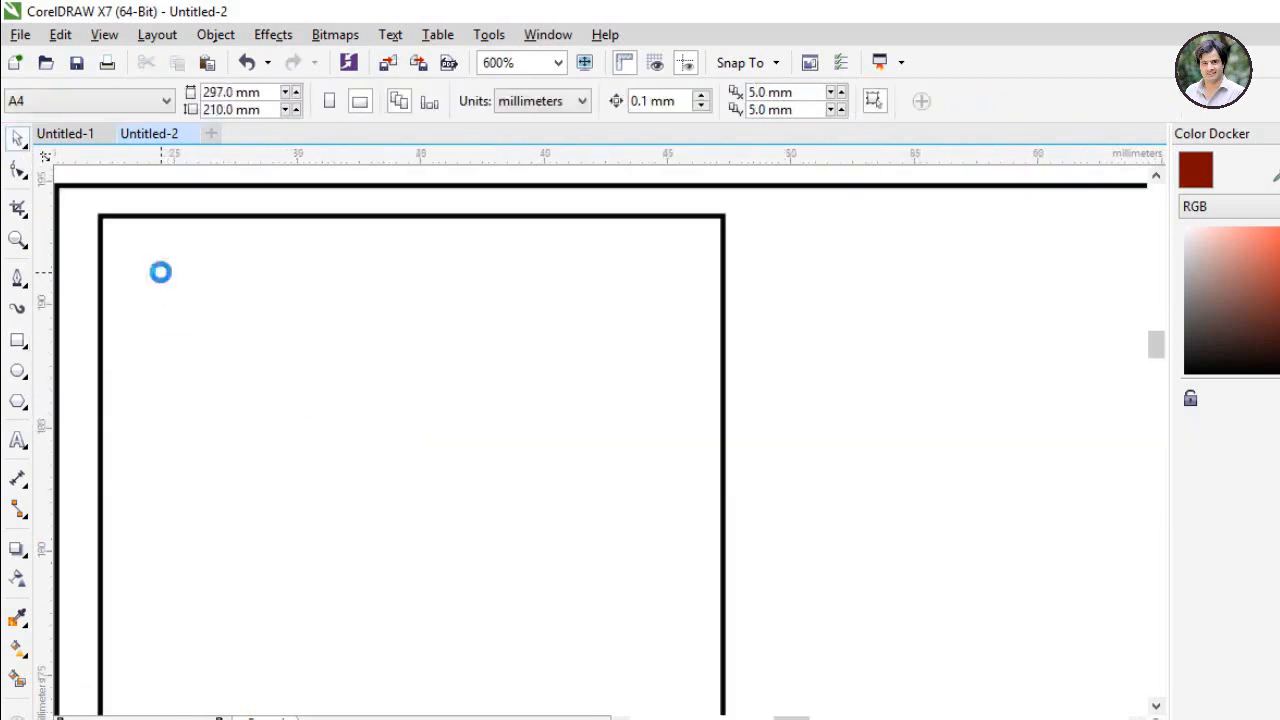
left_click_drag(178, 284, 193, 306)
scroll(215, 313, "down", 2)
left_click_drag(316, 299, 449, 320)
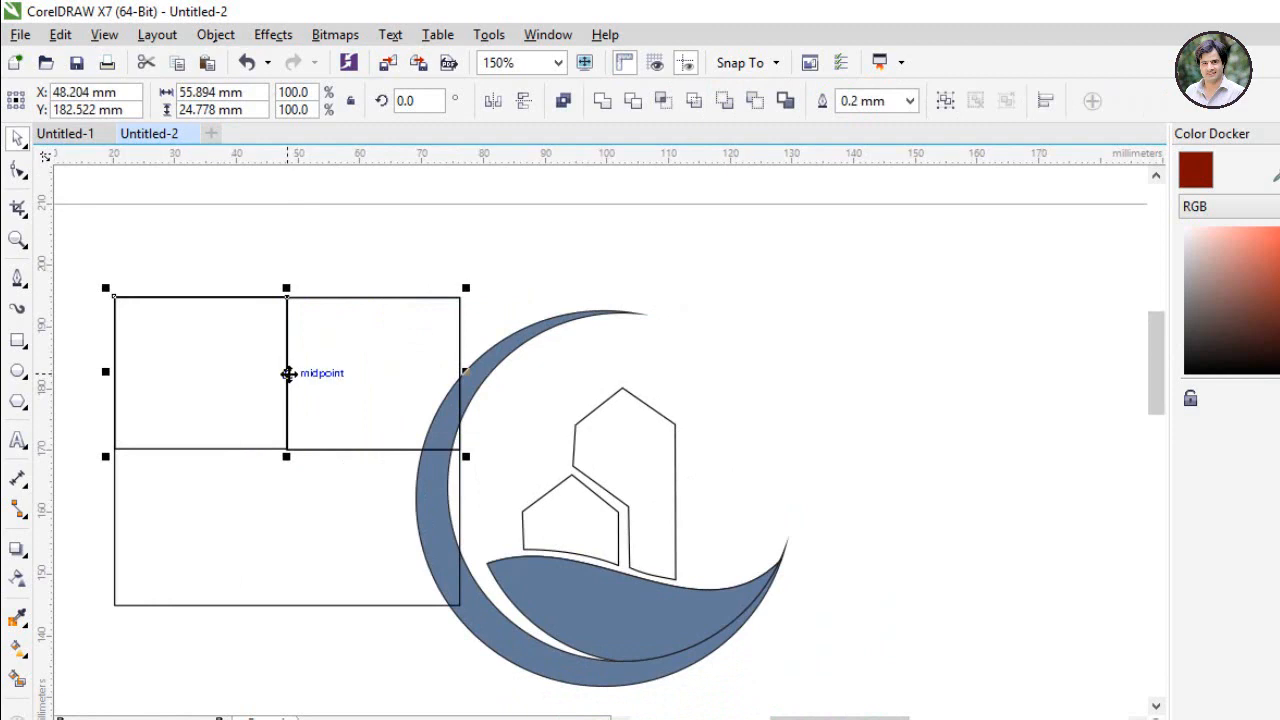
left_click_drag(288, 373, 286, 524)
Step: Stretch the lower-left pane's bottom edge down to line up with the bottom edge of the neighbouring pane
left_click(231, 383)
scroll(400, 413, "up", 4)
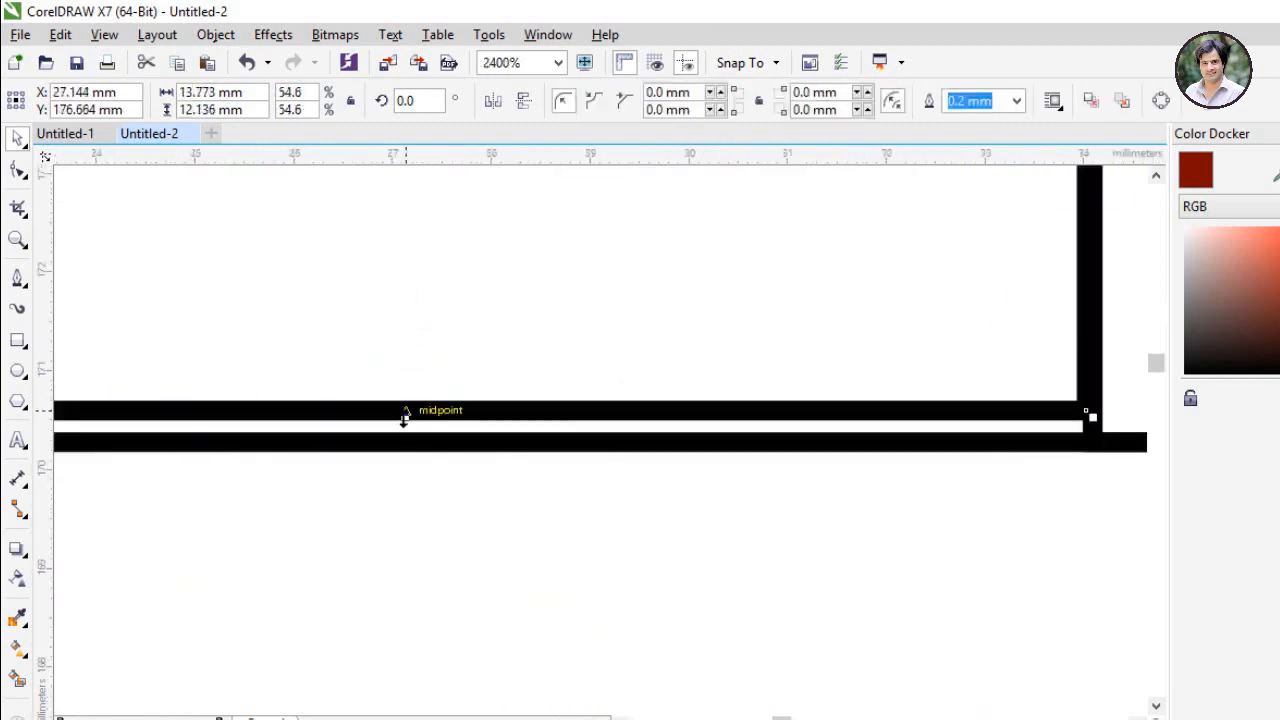
left_click_drag(404, 415, 406, 443)
left_click(268, 602)
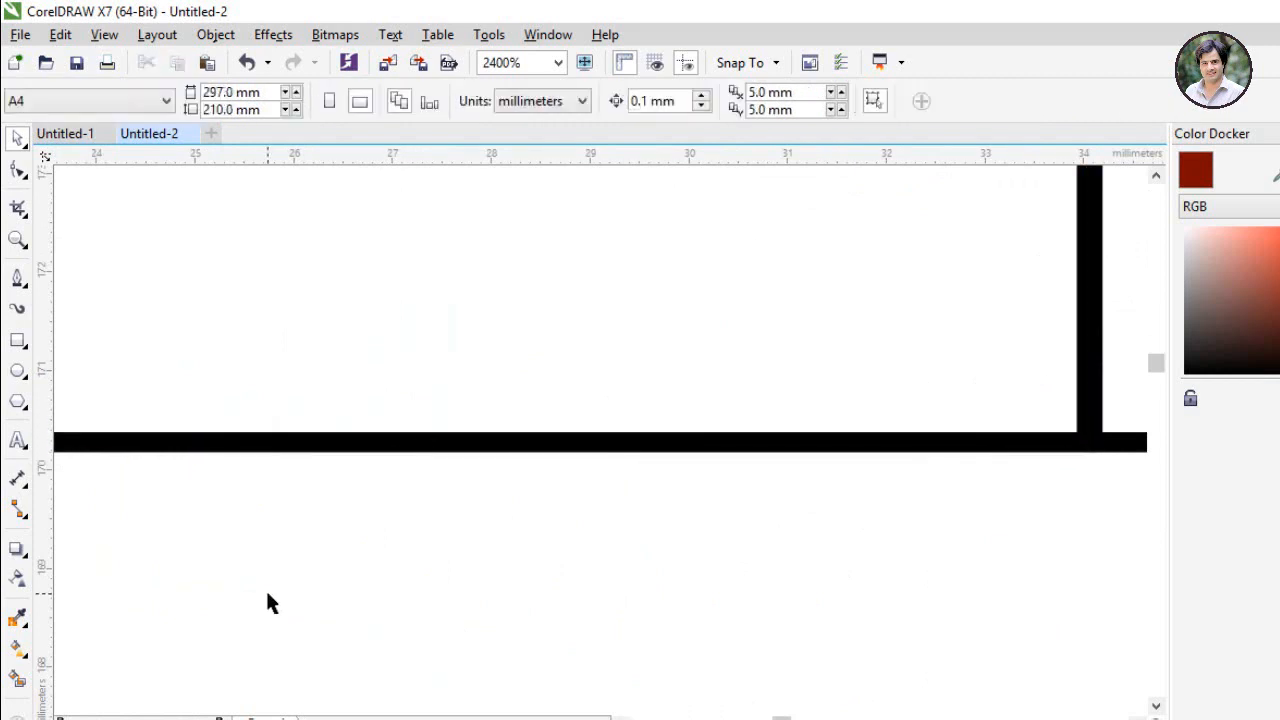
Step: Group the four panes into one window and scale it proportionally down to about 7 by 6.2 mm
scroll(267, 602, "down", 4)
left_click_drag(168, 395, 500, 690)
scroll(223, 286, "down", 2)
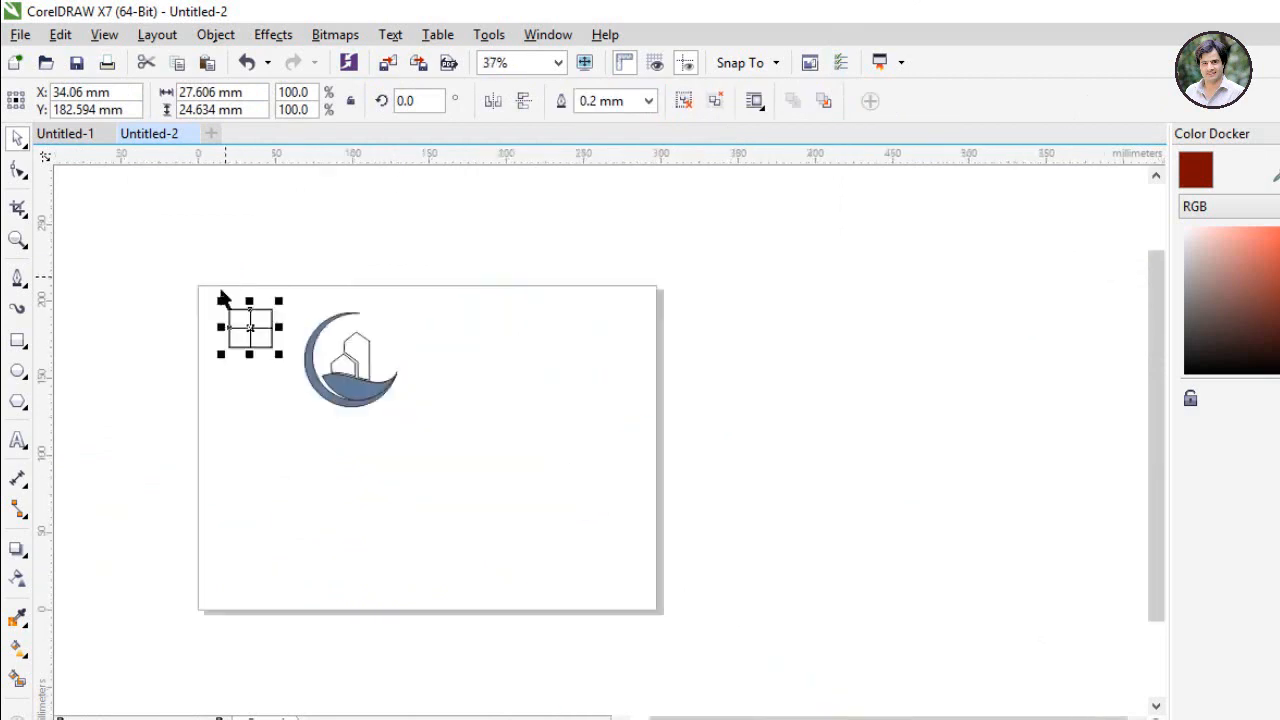
scroll(223, 331, "up", 1)
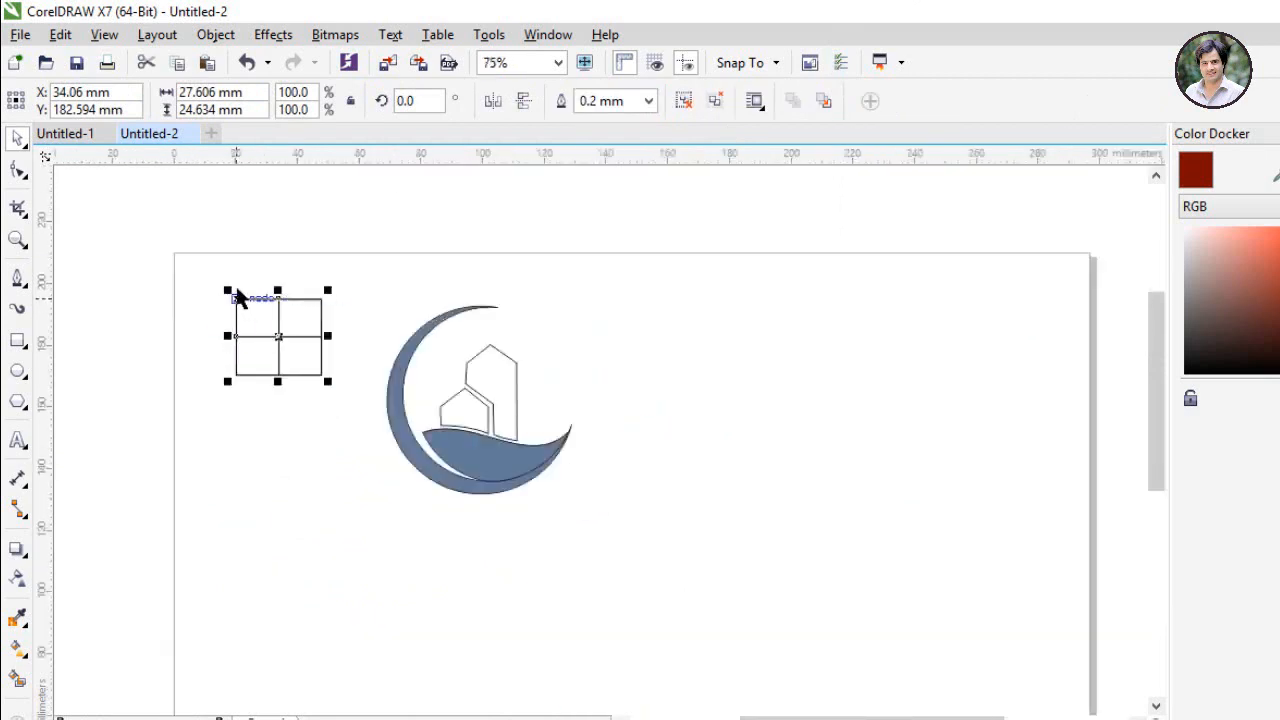
left_click_drag(226, 292, 276, 355)
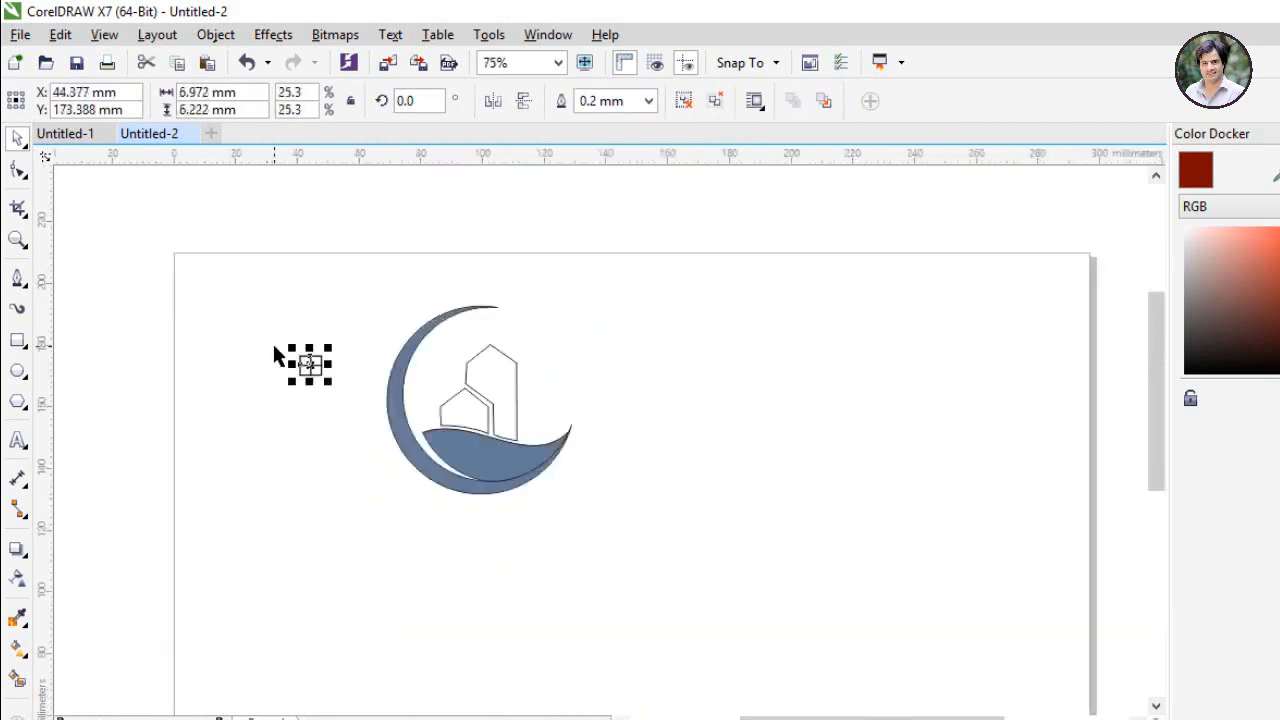
Step: Move the window group inside the small house, clear of the house's curved bottom edge
scroll(288, 346, "up", 2)
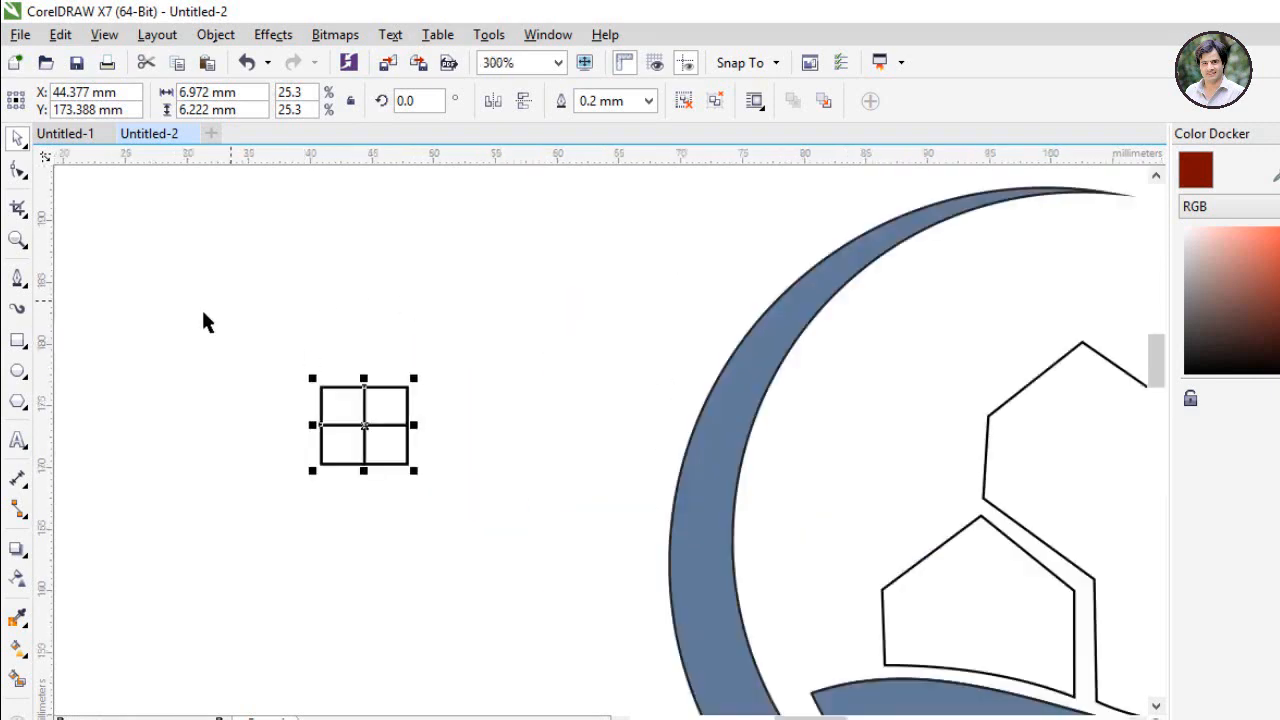
scroll(204, 320, "down", 2)
scroll(407, 354, "up", 2)
scroll(180, 340, "down", 2)
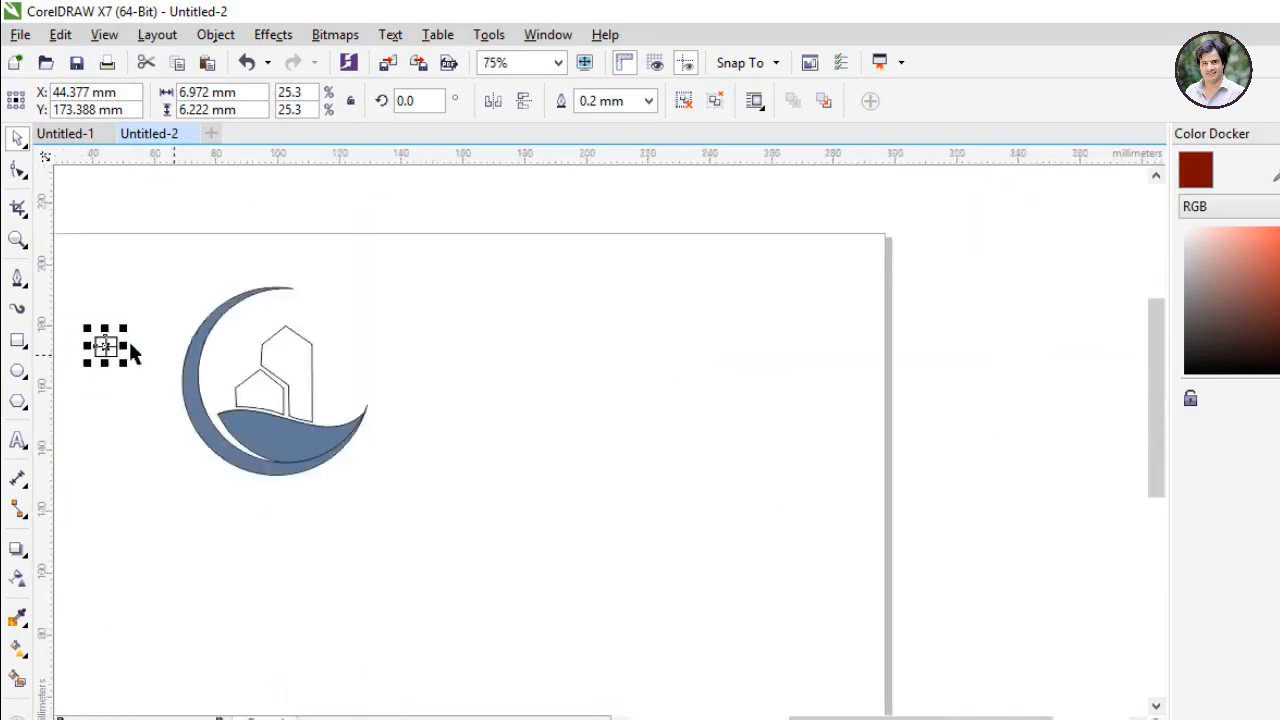
left_click_drag(108, 343, 250, 393)
scroll(250, 393, "up", 4)
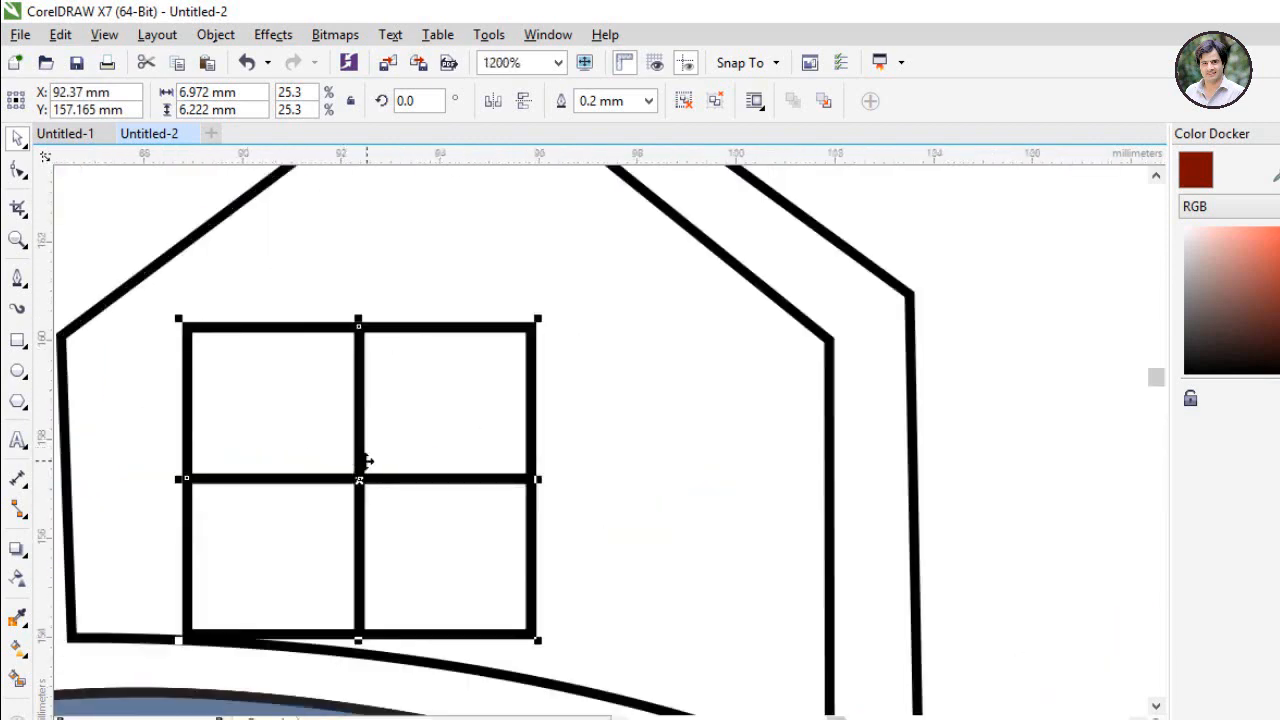
left_click_drag(368, 461, 396, 373)
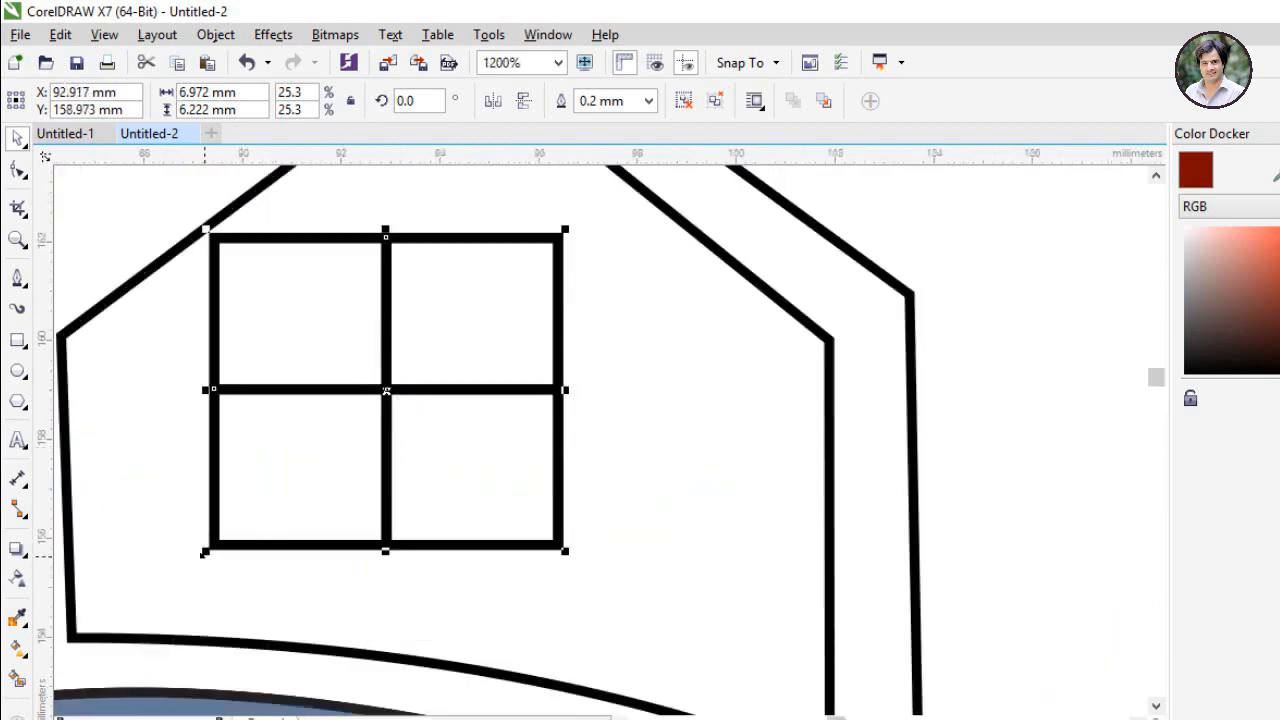
Step: Scale the window to about 4.7 by 4.2 mm and centre it beneath the house's roof peak
left_click_drag(205, 551, 295, 491)
left_click_drag(318, 488, 318, 488)
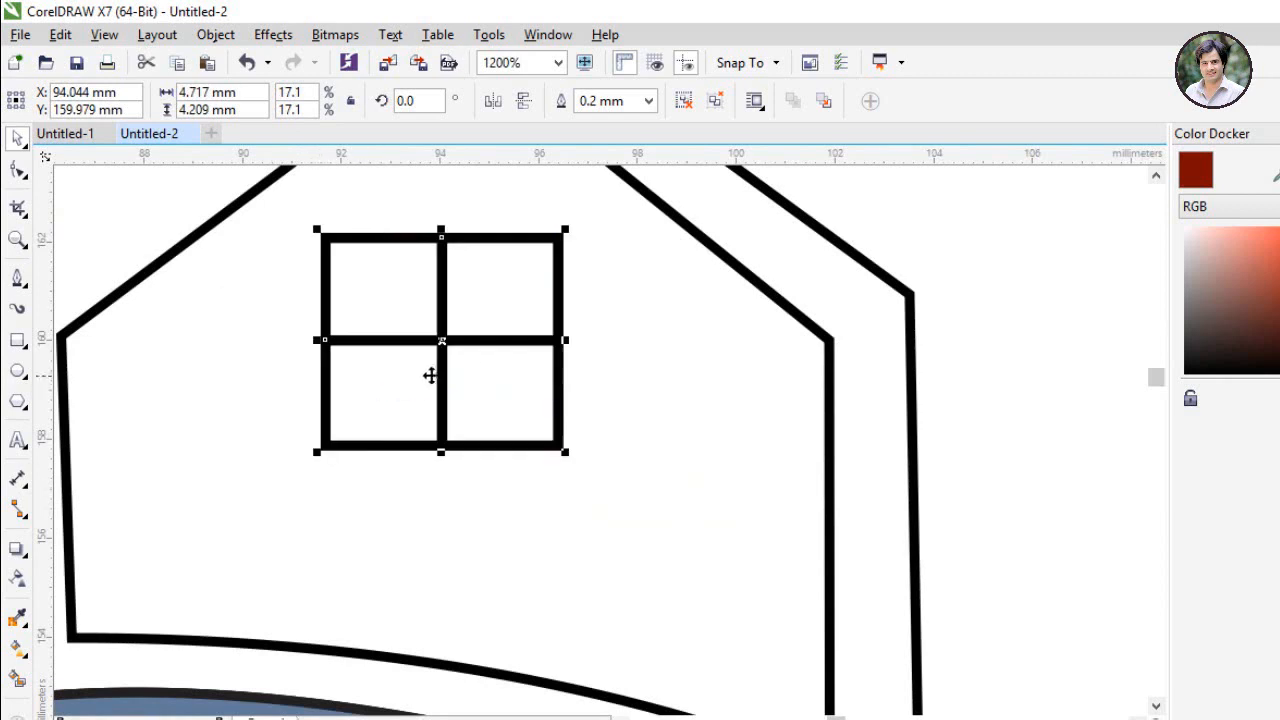
left_click_drag(431, 343, 399, 352)
scroll(399, 352, "down", 3)
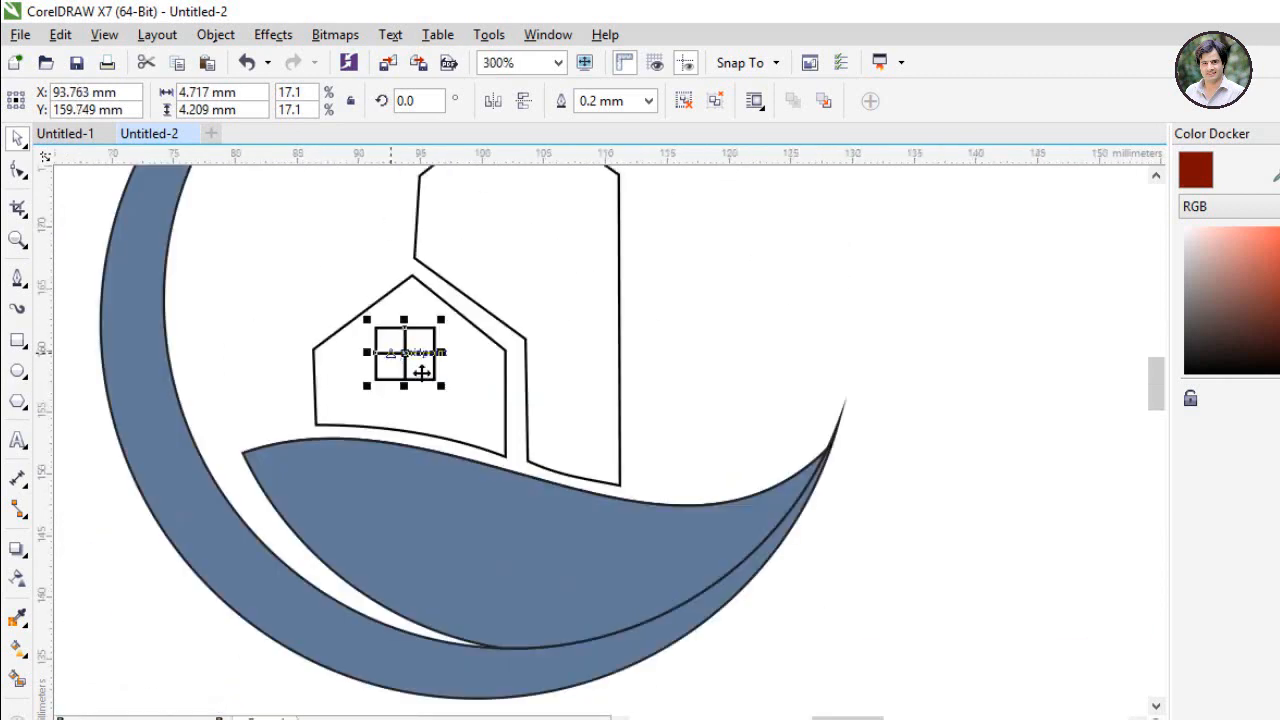
left_click(694, 380)
scroll(405, 345, "up", 2)
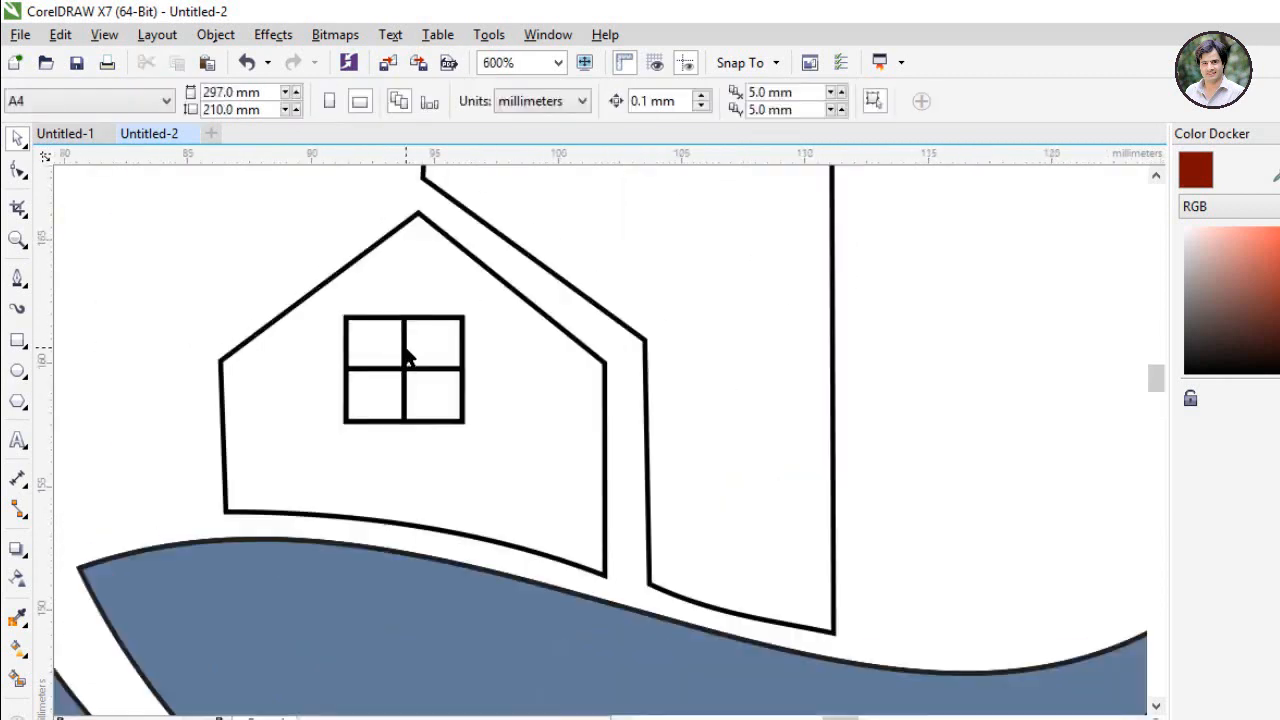
left_click(408, 357)
left_click_drag(414, 374, 419, 363)
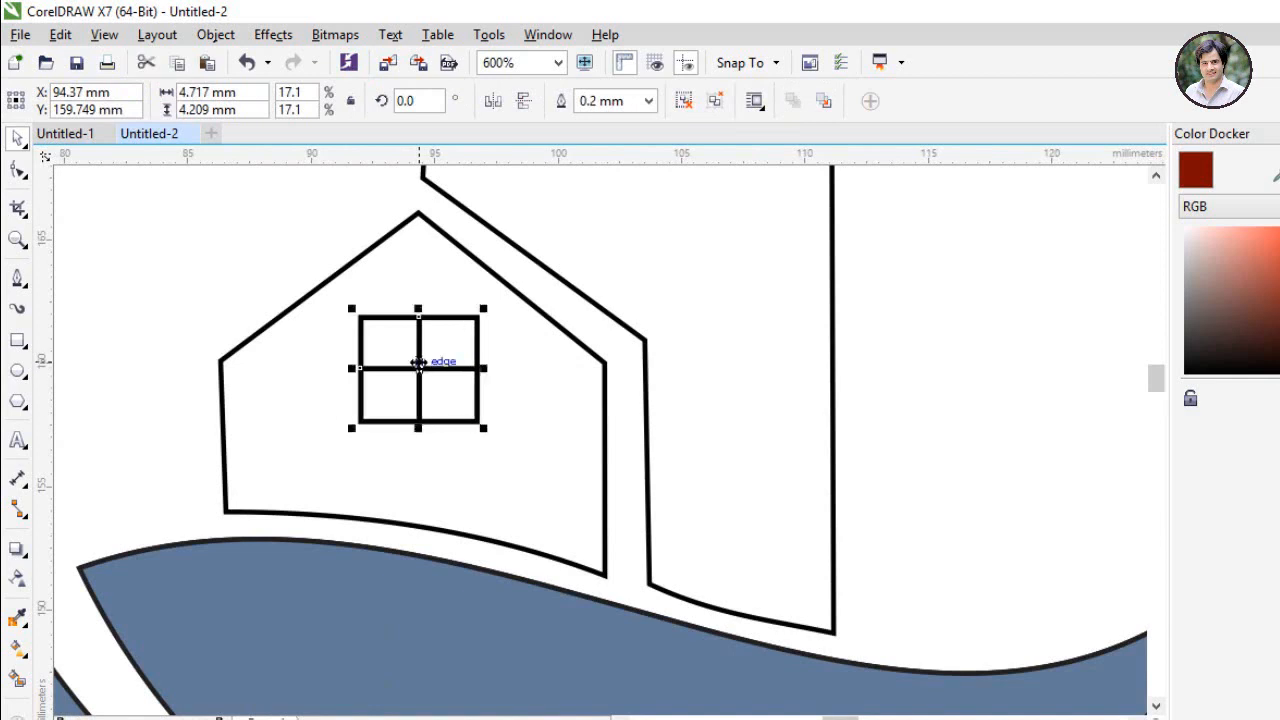
Step: Duplicate the window into the upper part of the tall building, centred beneath its roof peak
scroll(418, 363, "down", 3)
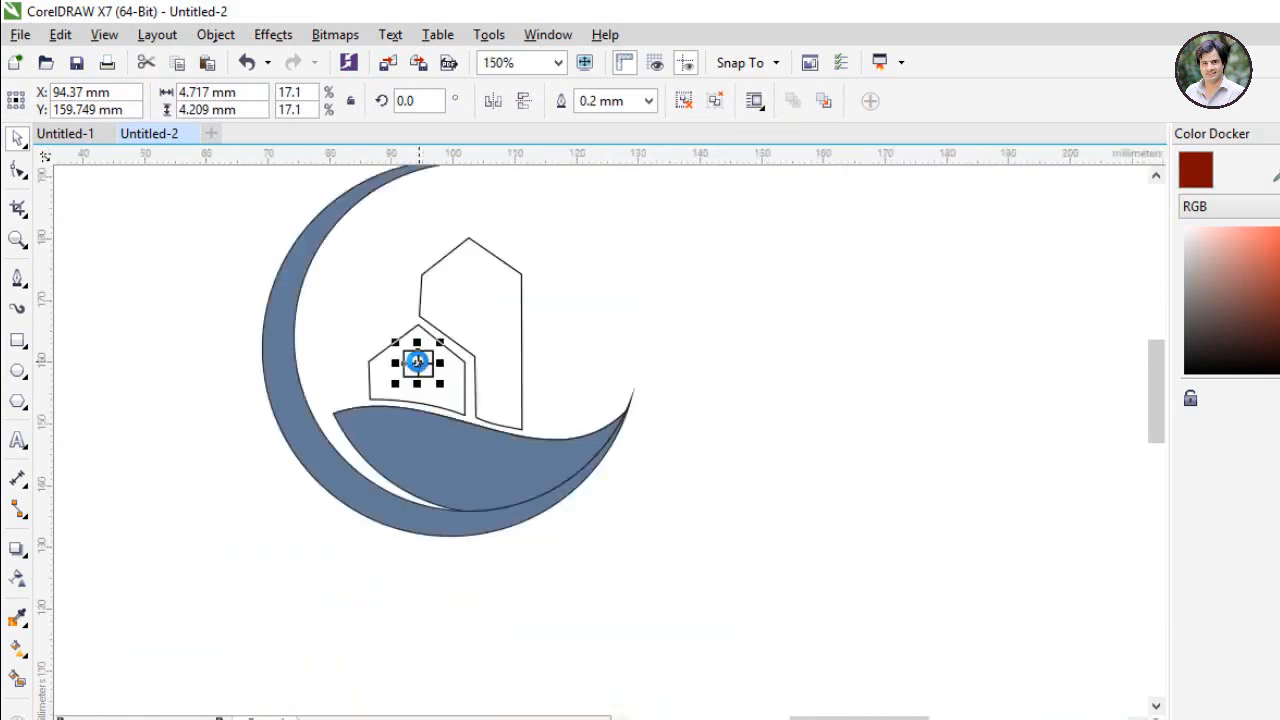
left_click_drag(418, 362, 467, 285)
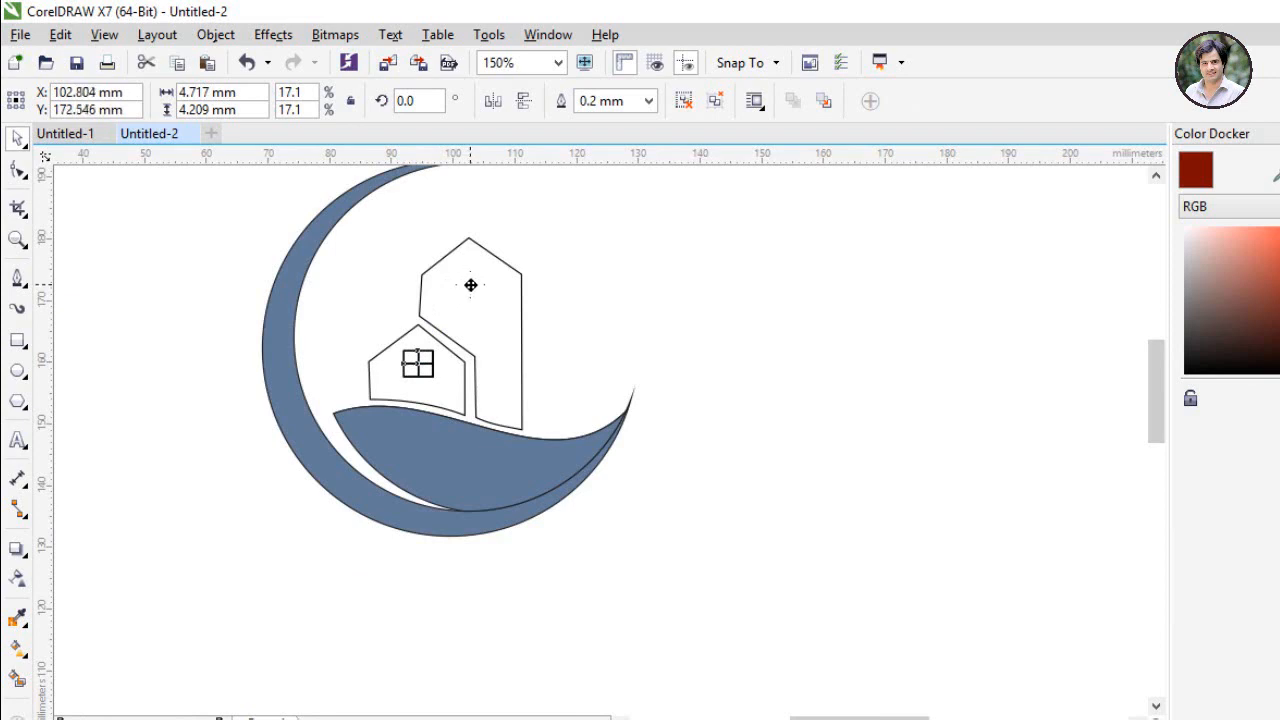
left_click_drag(470, 285, 470, 285)
left_click(396, 285)
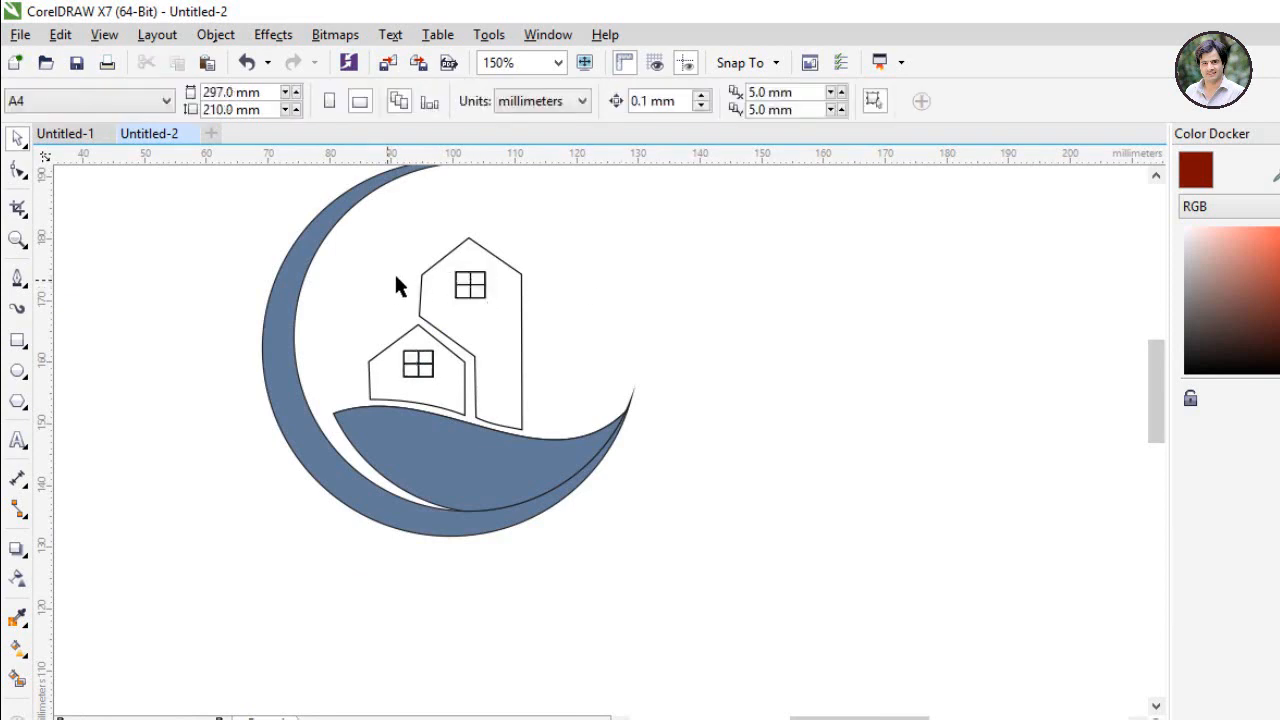
Step: Weld the wave shape and the crescent ring into one shape
scroll(430, 289, "down", 2)
scroll(443, 331, "up", 1)
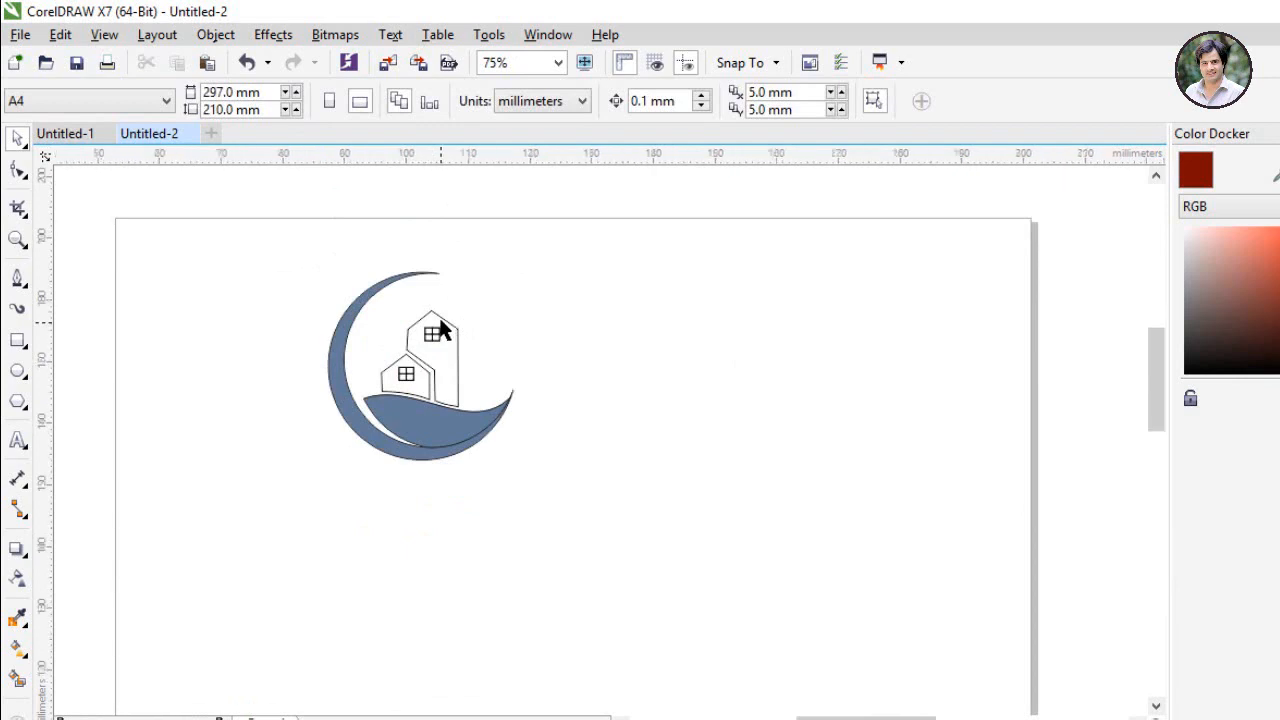
scroll(446, 345, "up", 1)
left_click(447, 530)
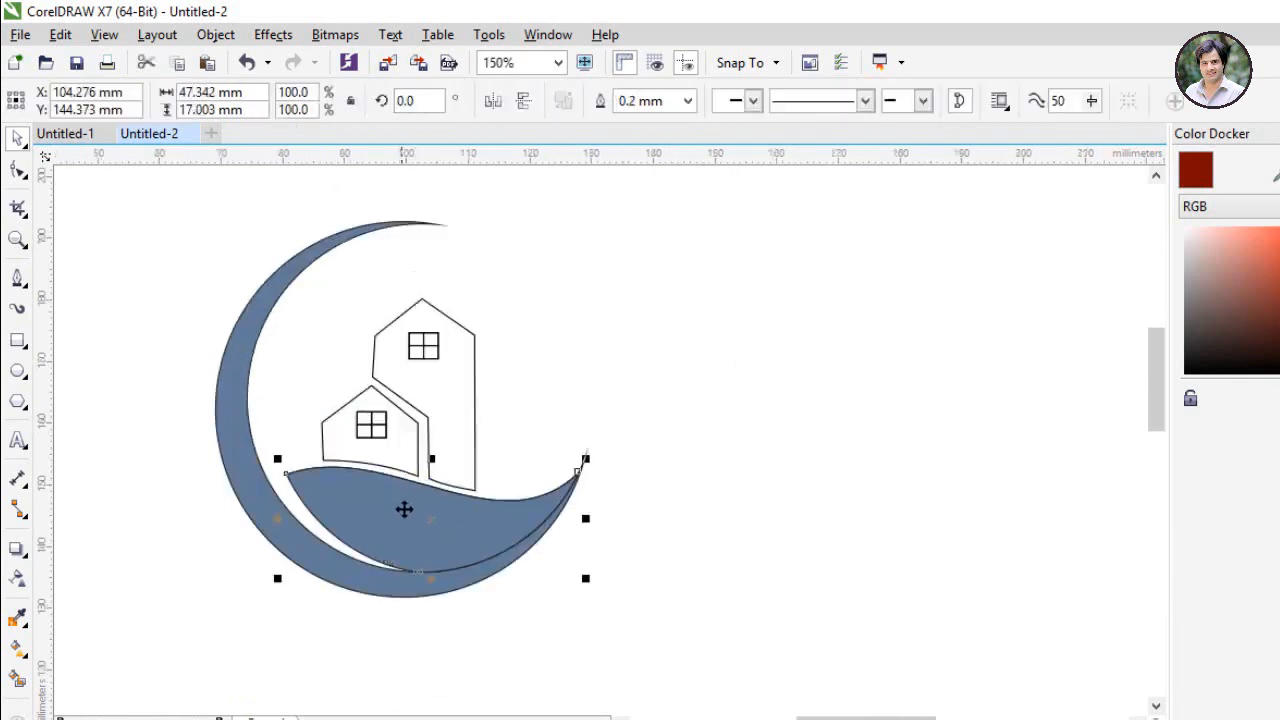
left_click(242, 469, "shift")
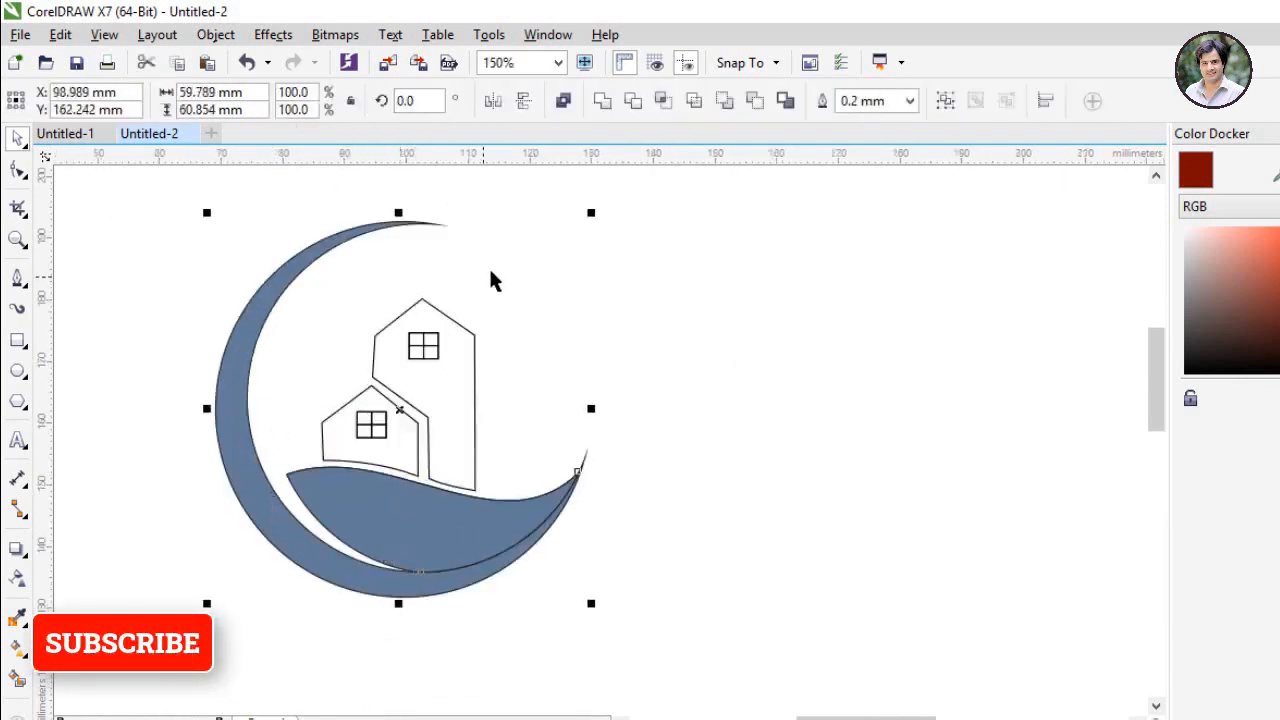
left_click(601, 103)
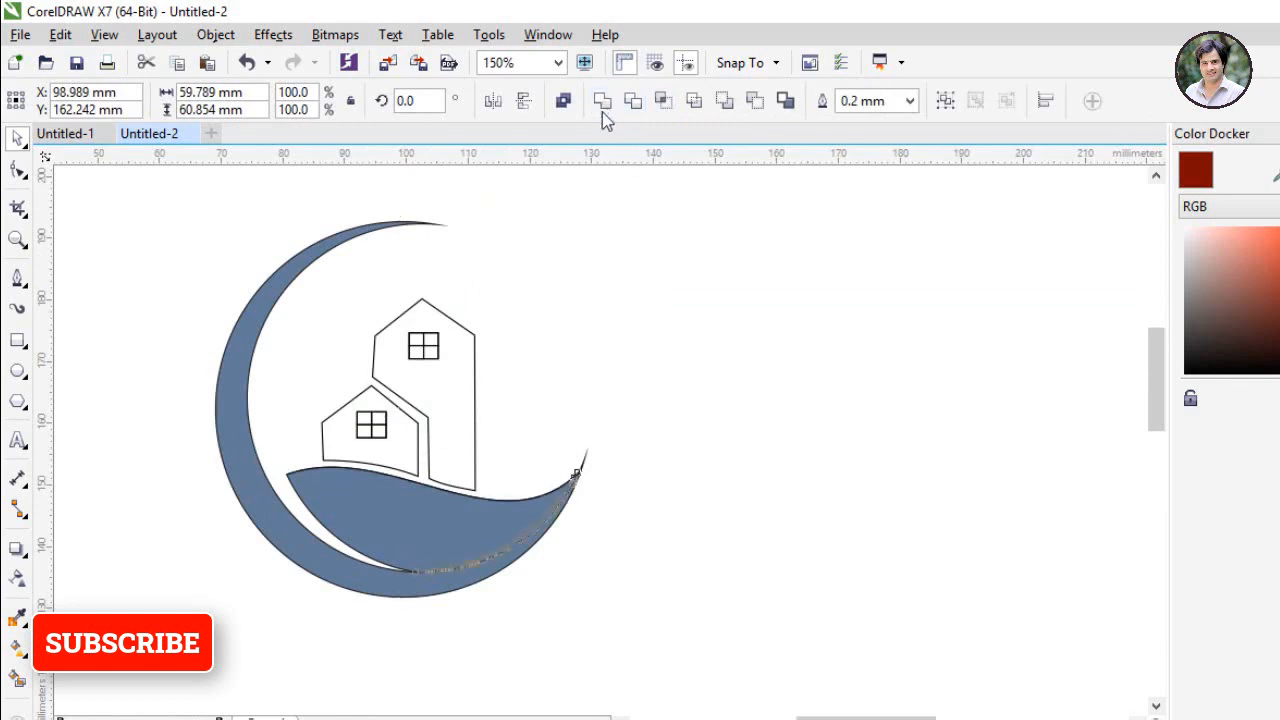
left_click(572, 318)
Step: Delete the leftover open curve that lies along the wave's upper edge
left_click_drag(411, 546, 461, 594)
key("ctrl+z")
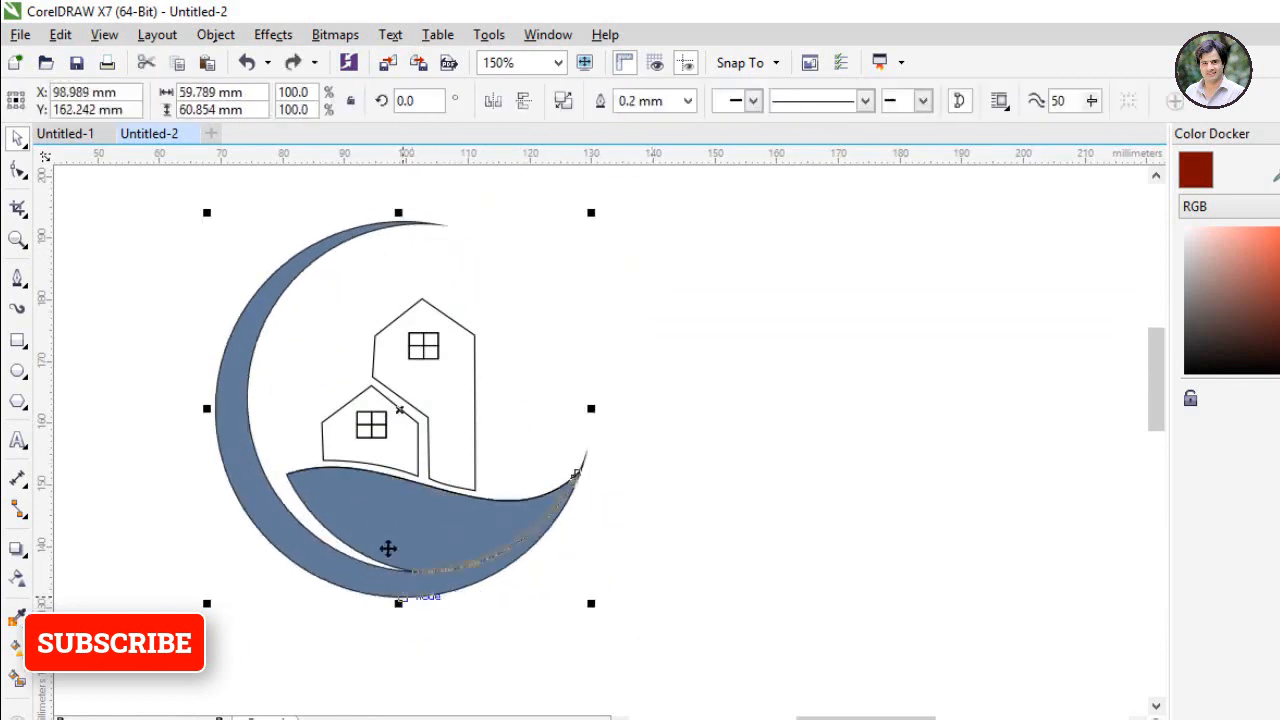
left_click(669, 546)
left_click(527, 502)
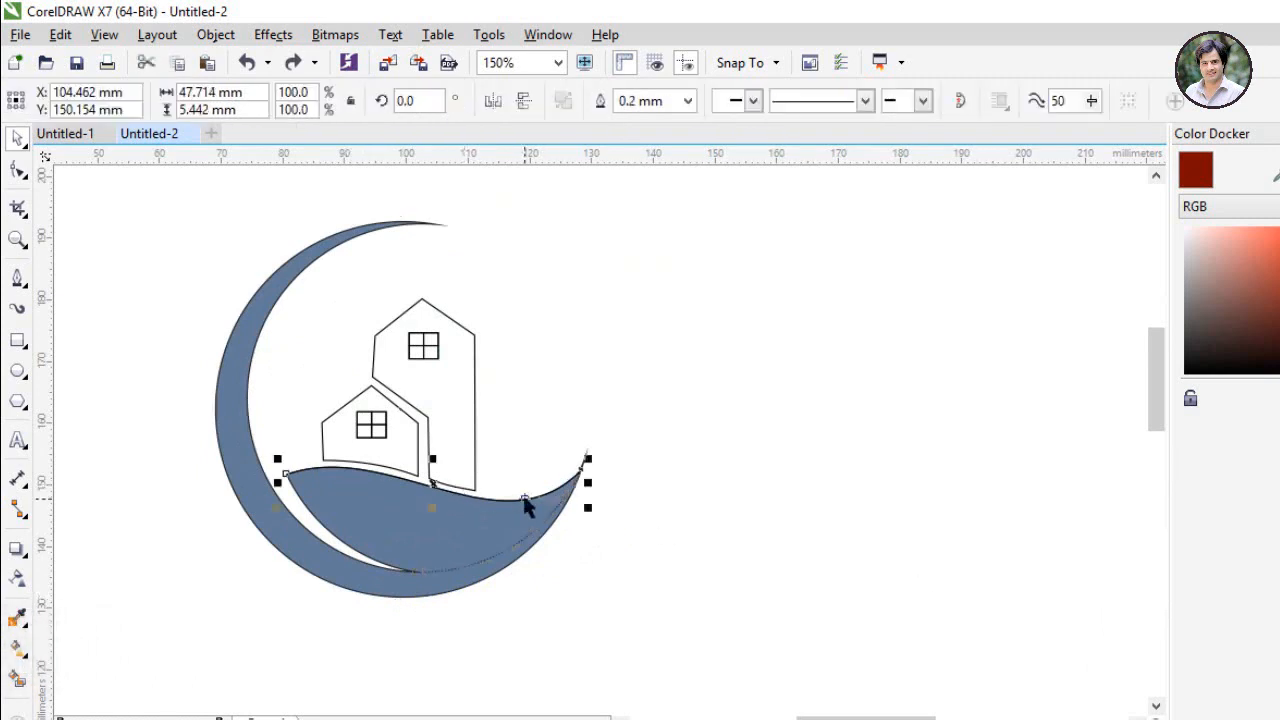
key("Delete")
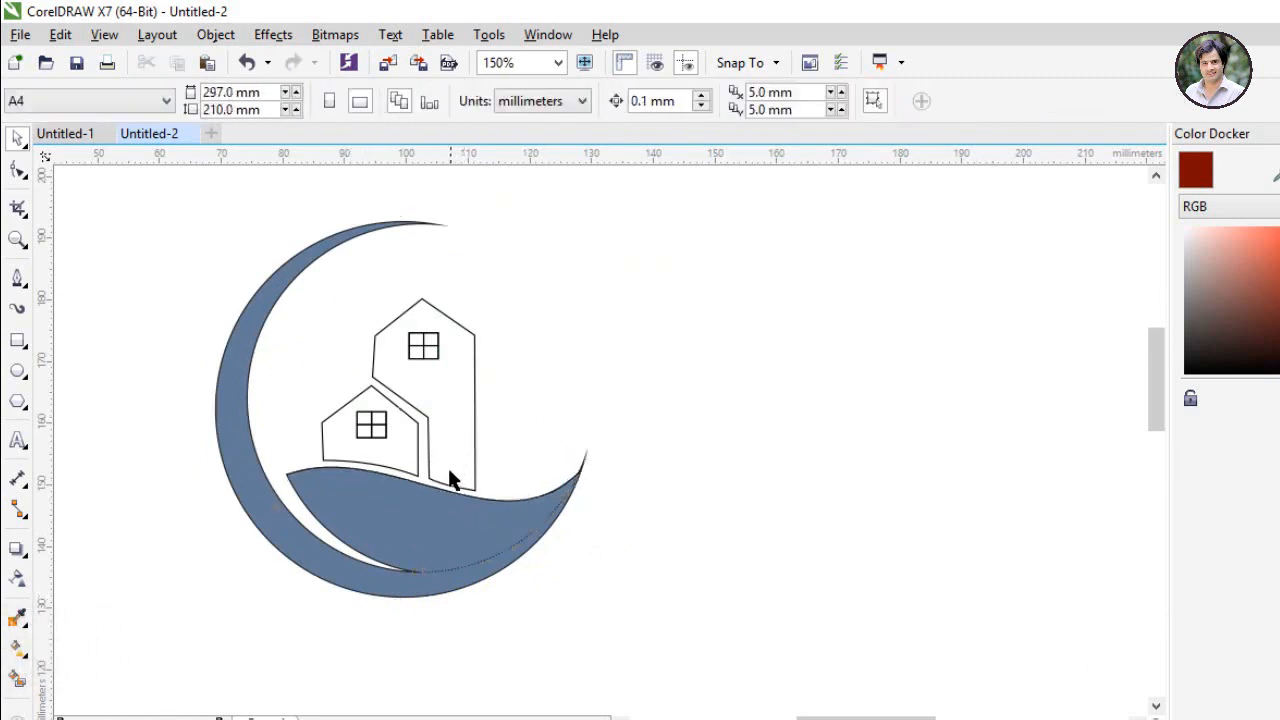
Step: Remove the outline from the welded crescent and wave shape by setting its outline width to None
left_click(421, 488)
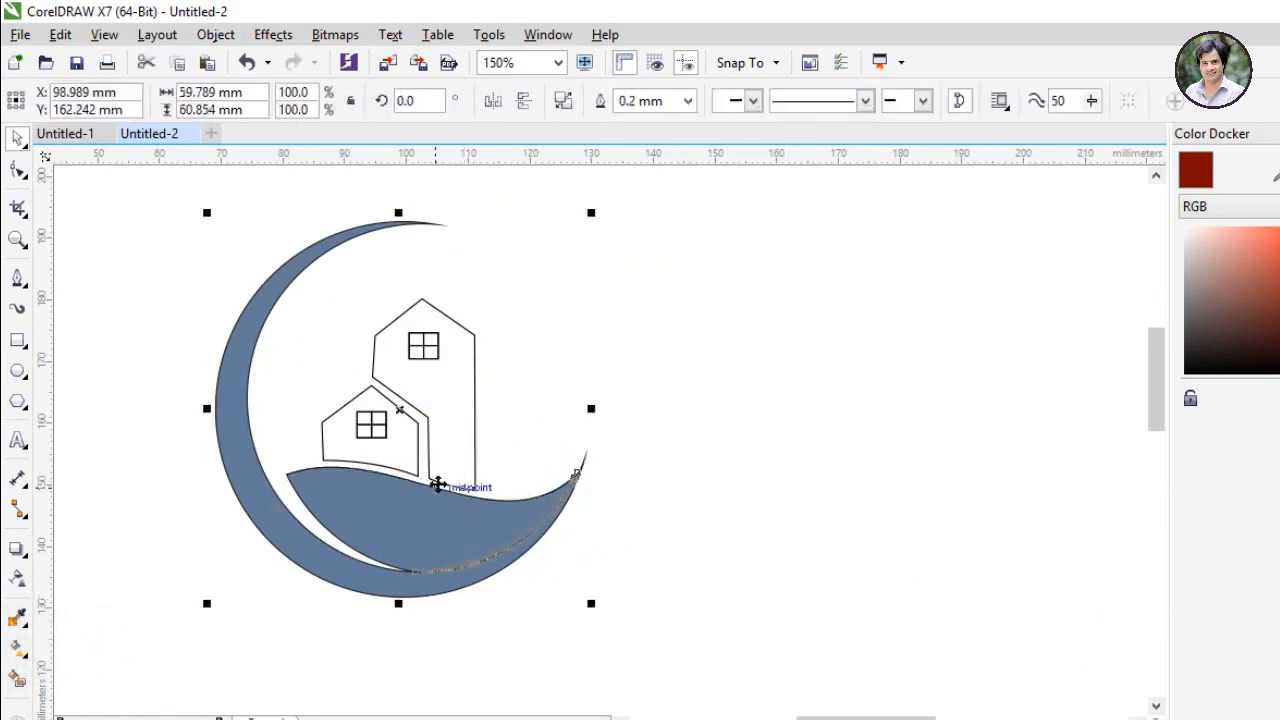
left_click(688, 103)
left_click(668, 118)
left_click(532, 369)
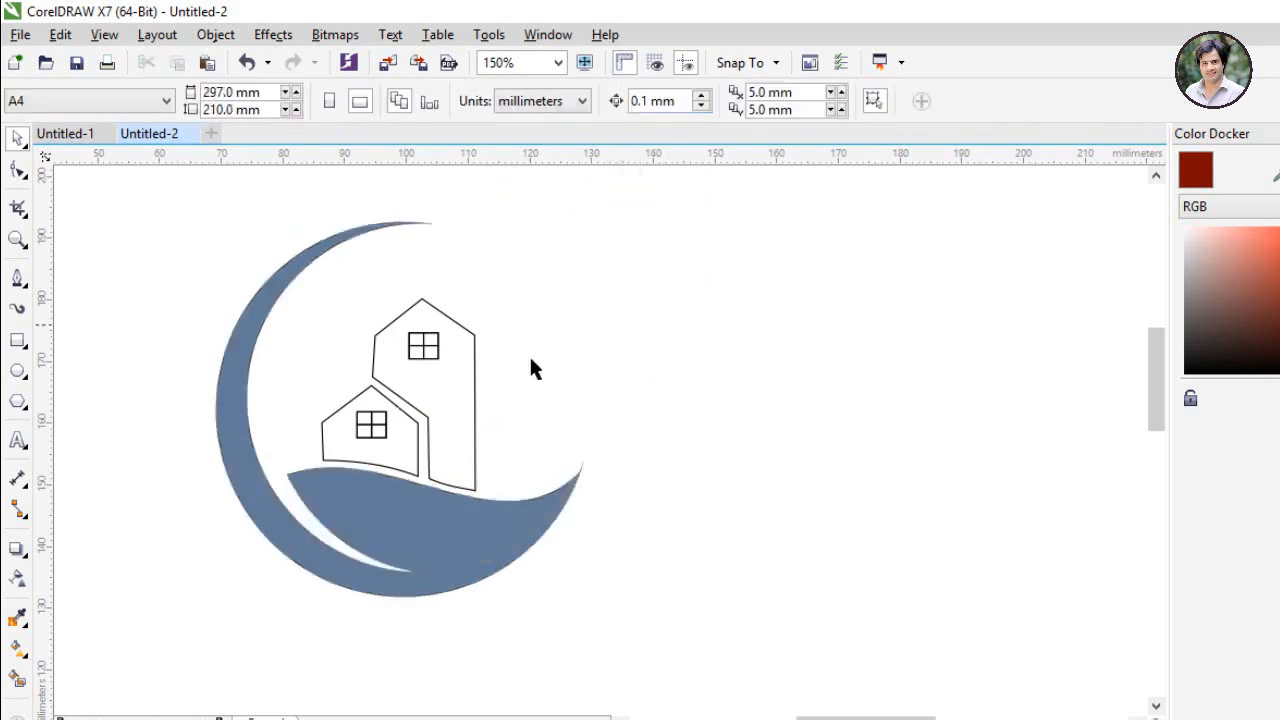
left_click(424, 512)
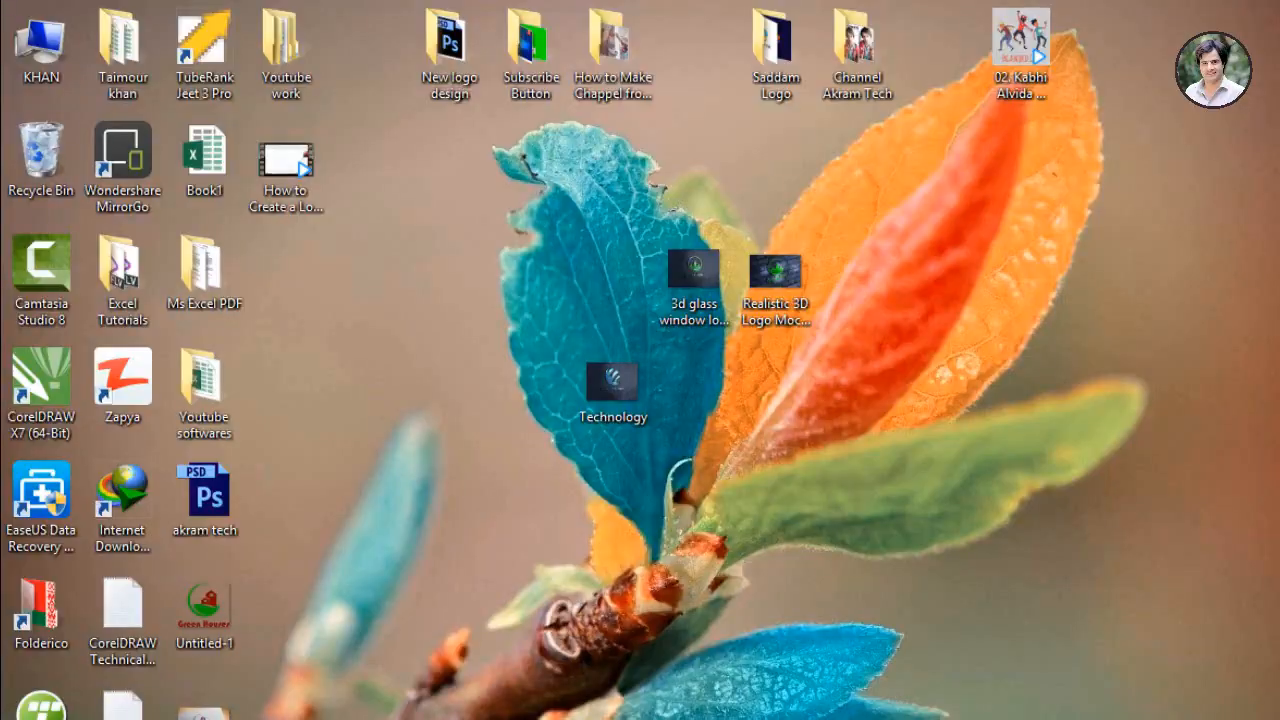
Step: Bring the olive-green shades image from the Colour Shades folder into the drawing beside the logo, about 33.5 mm square
left_click(130, 675)
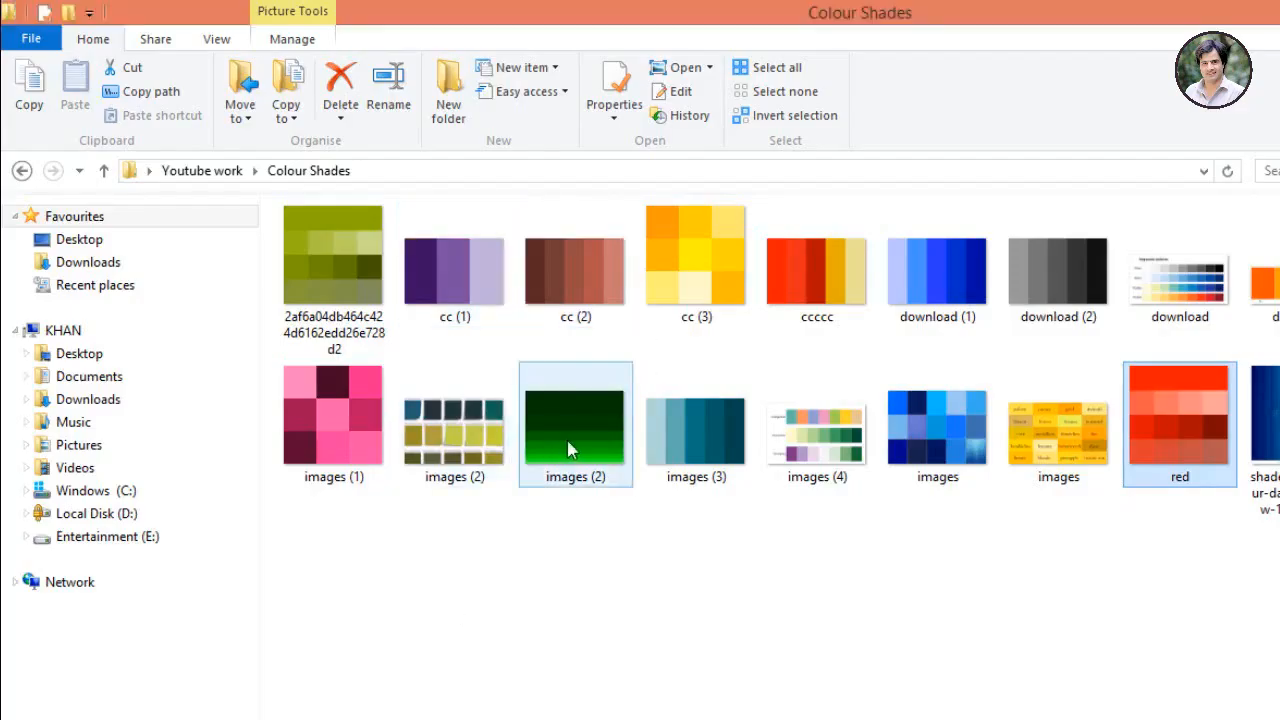
left_click_drag(570, 450, 601, 475)
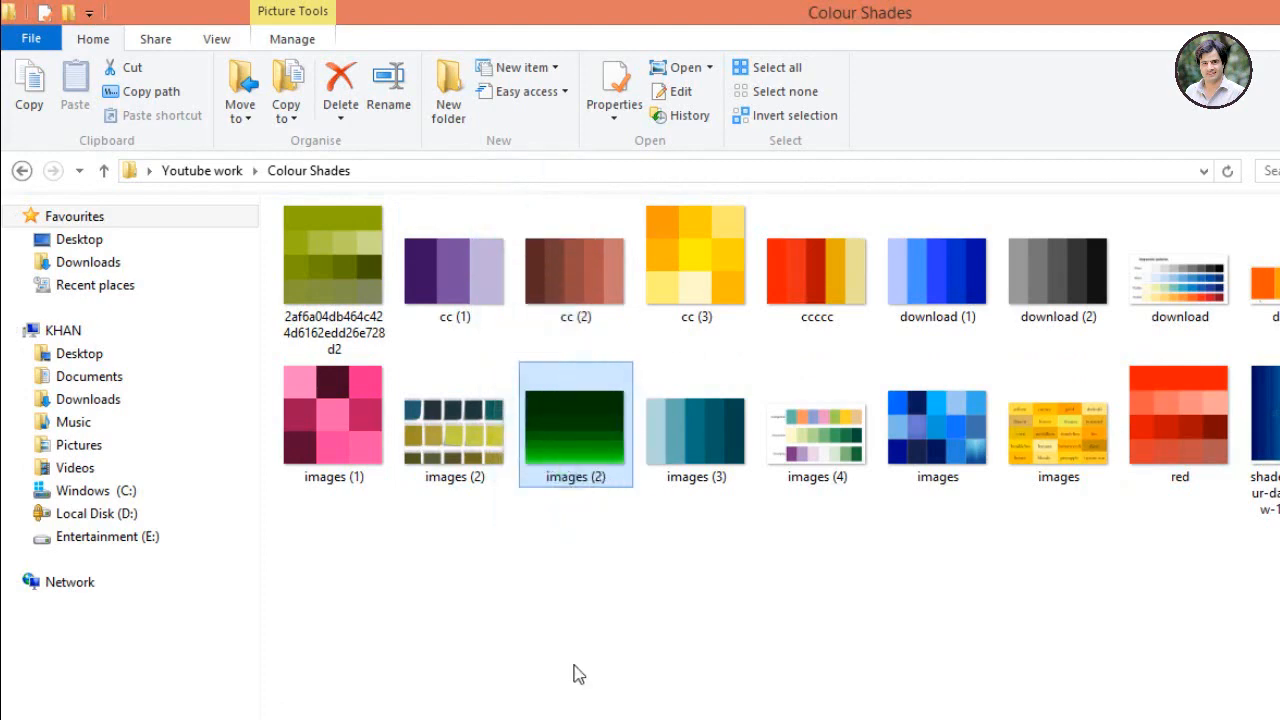
left_click_drag(332, 270, 660, 342)
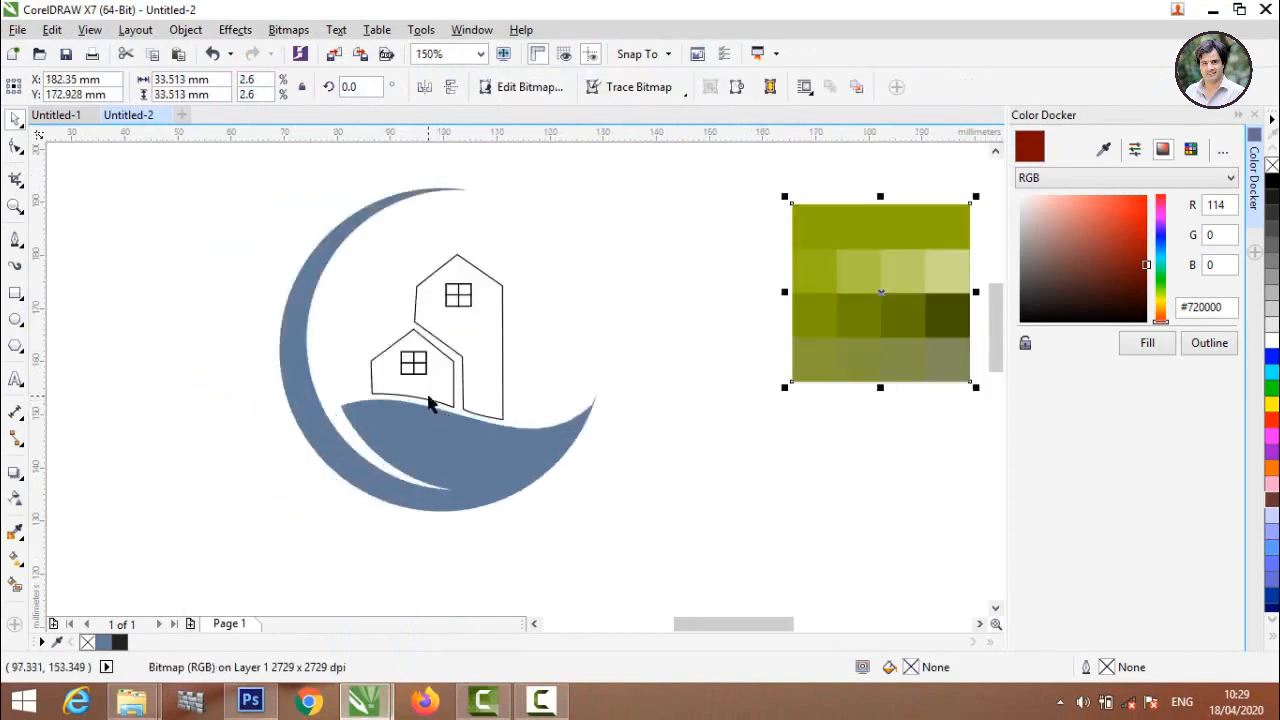
Step: Place the red shades image above the olive-green one beside the logo, about 30.8 mm square
left_click(1213, 12)
left_click_drag(978, 364, 713, 504)
scroll(532, 462, "down", 1)
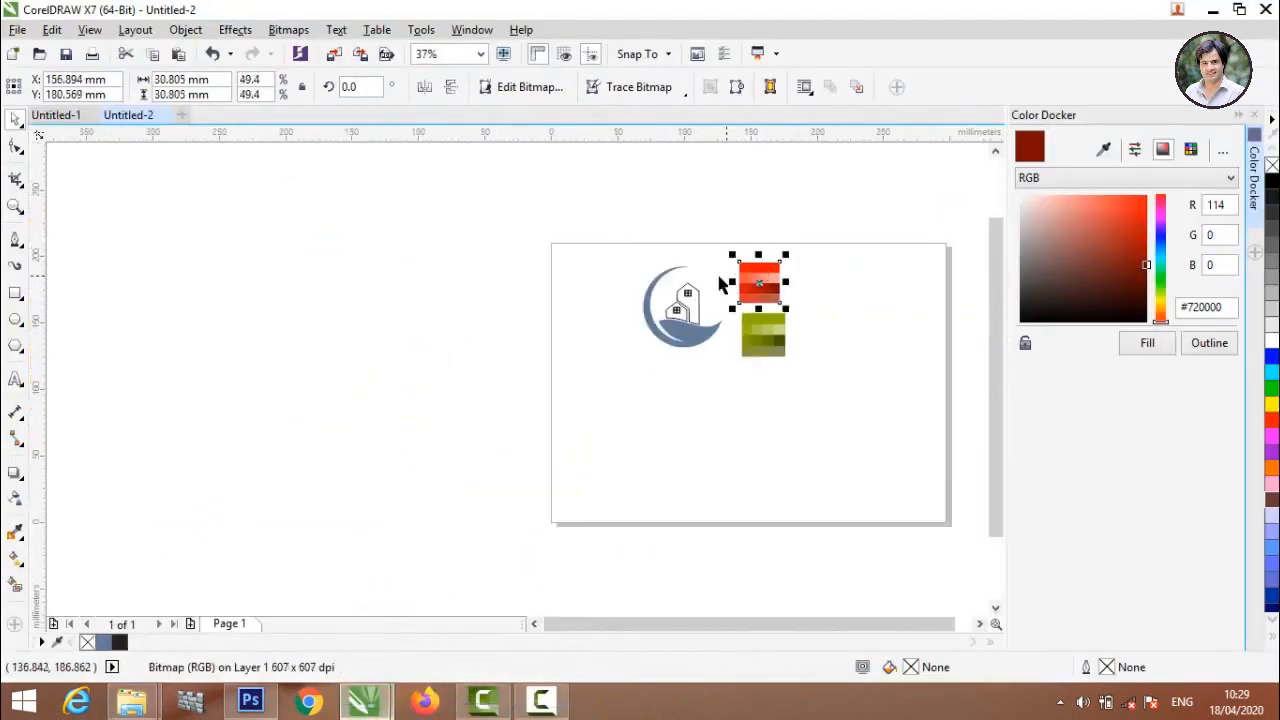
scroll(719, 284, "up", 2)
scroll(391, 278, "down", 2)
scroll(490, 281, "up", 1)
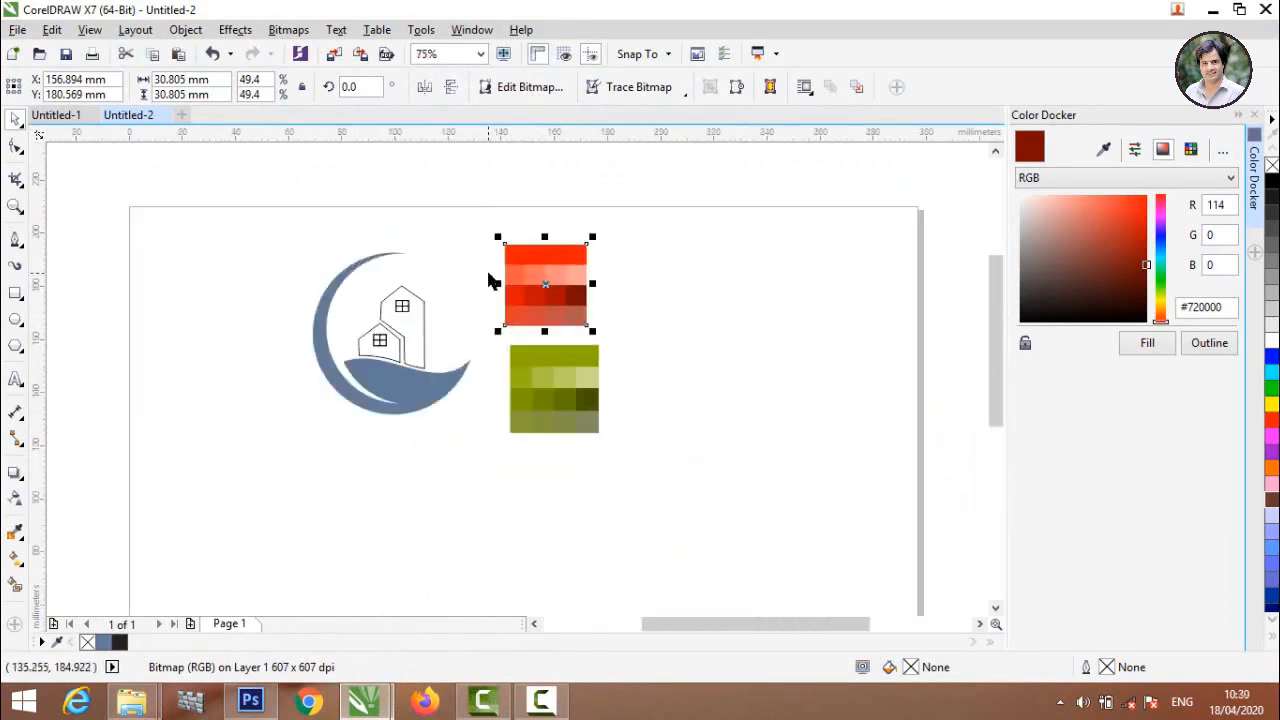
scroll(490, 281, "up", 1)
left_click(951, 409)
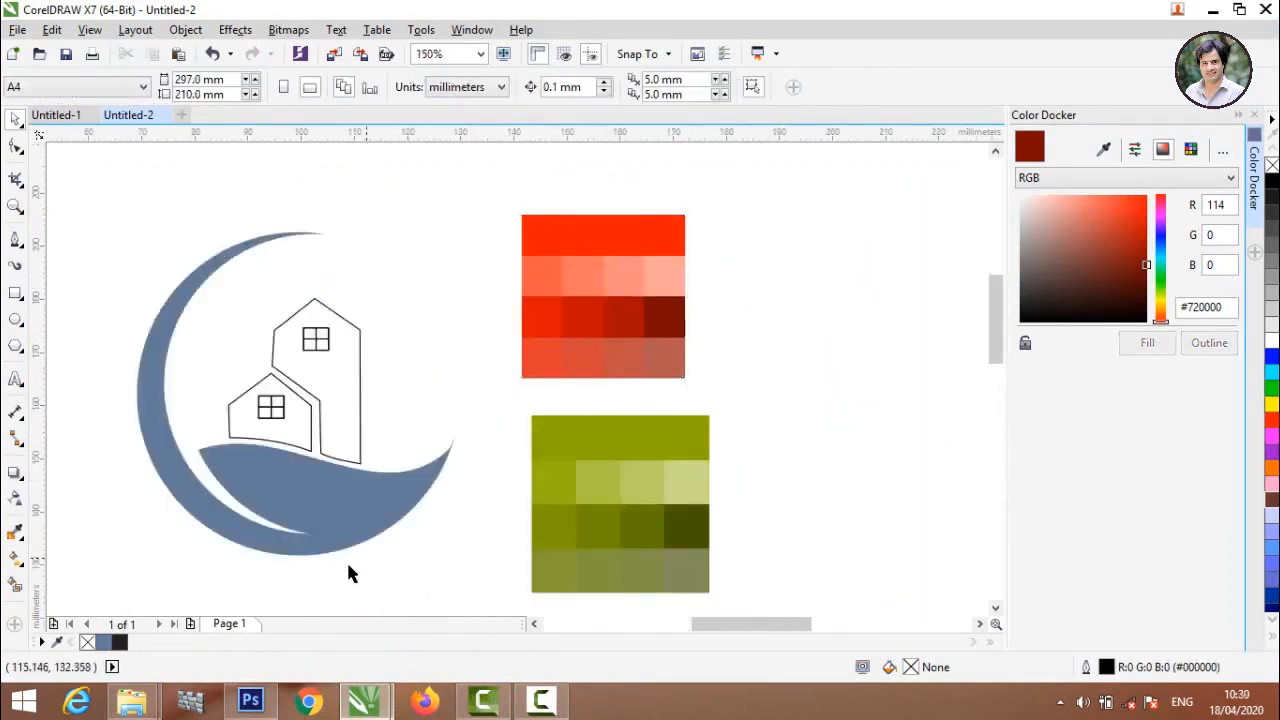
Step: Fill the crescent and wave shape with a green sampled from the olive shades image and lightened to #7FA600
left_click(337, 529)
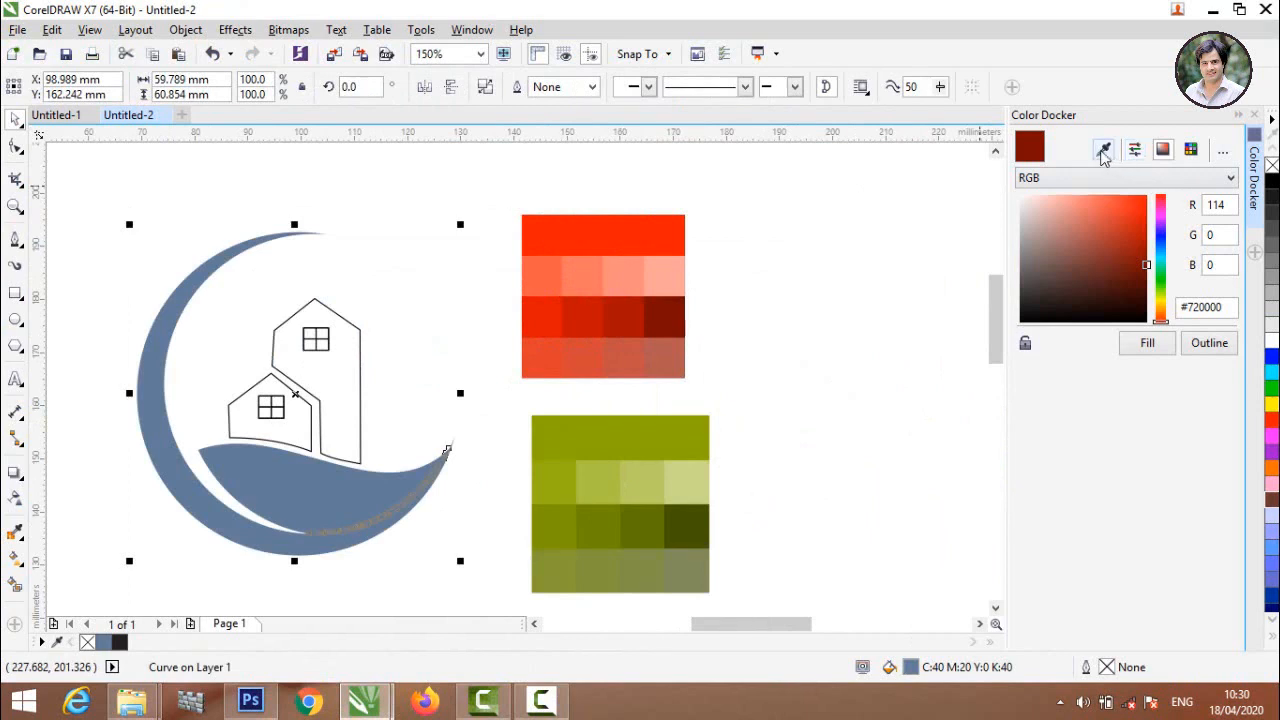
left_click(1103, 152)
left_click(657, 538)
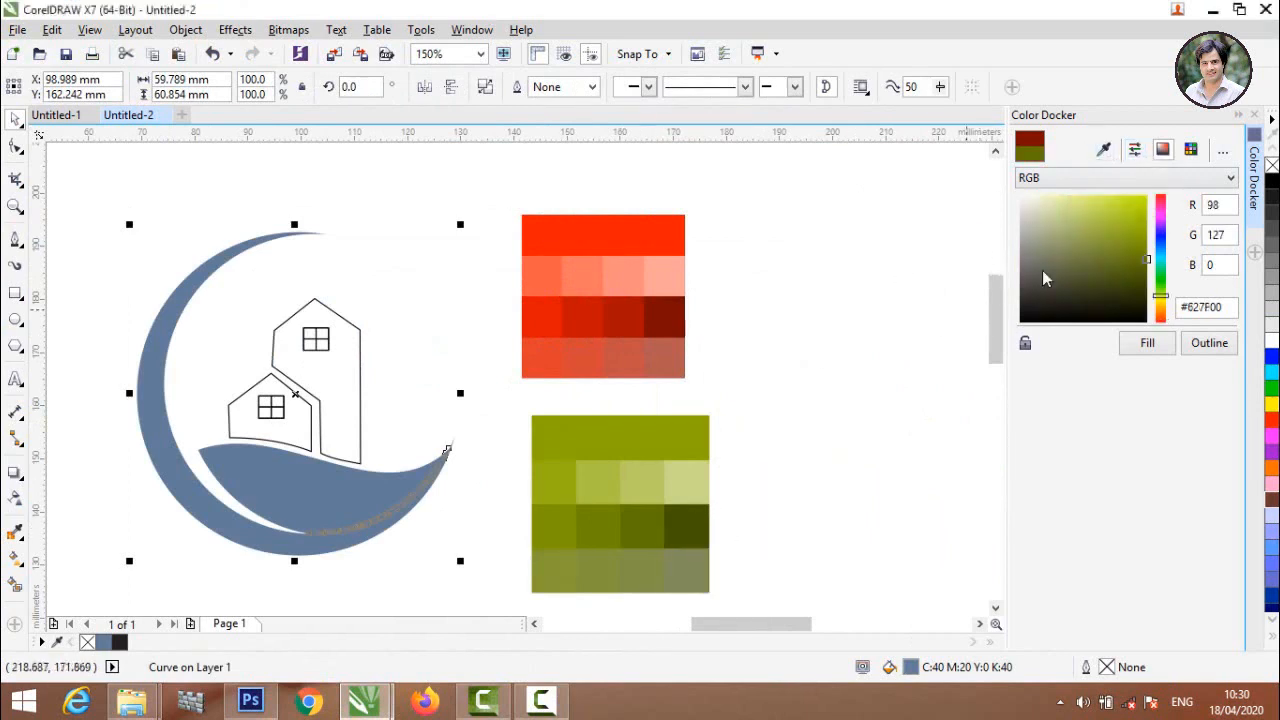
left_click_drag(1150, 258, 1147, 240)
left_click(1147, 344)
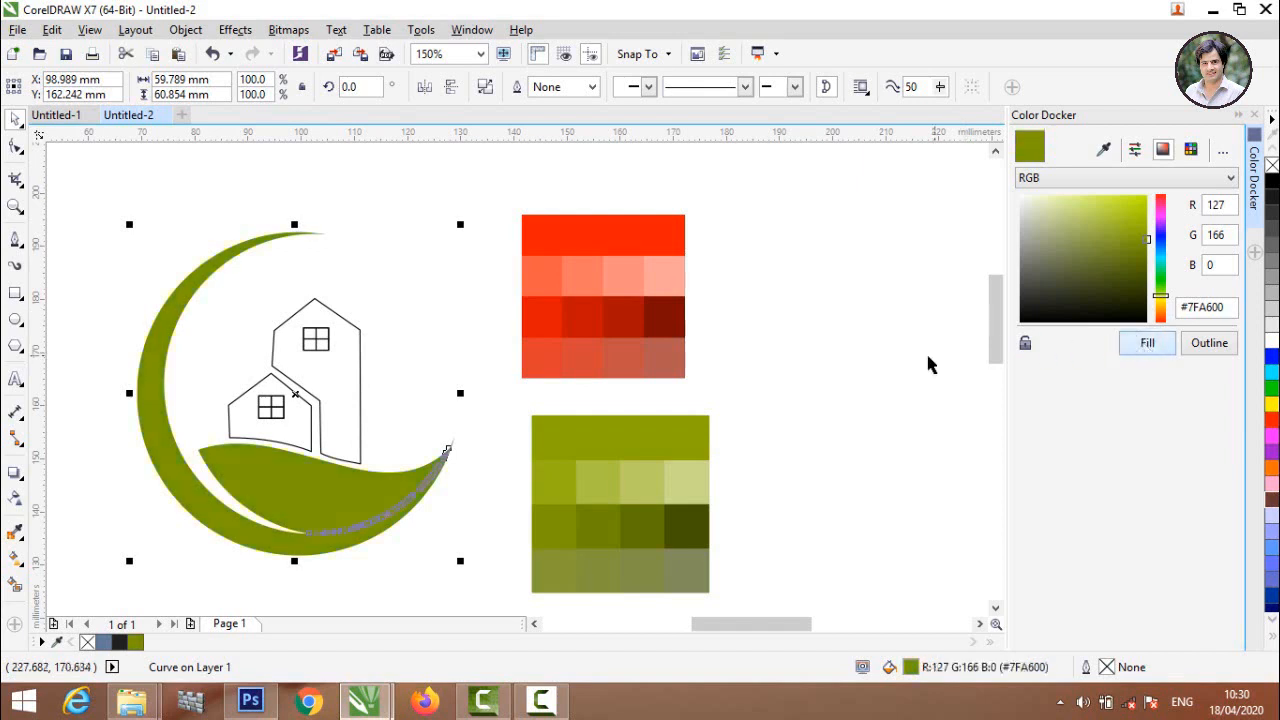
left_click(928, 361)
Step: Smart Fill the small house and the tall building around their windows with the blue colour and a 0.2 mm outline
left_click(359, 362)
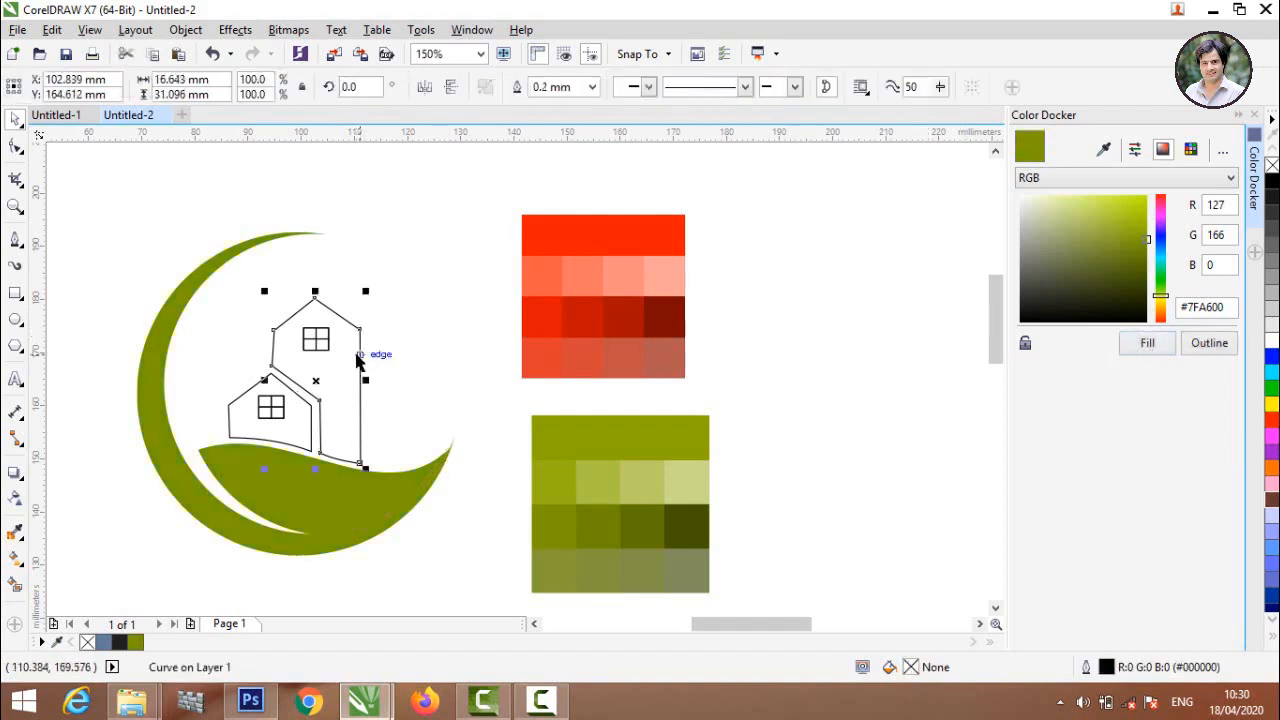
left_click(78, 505)
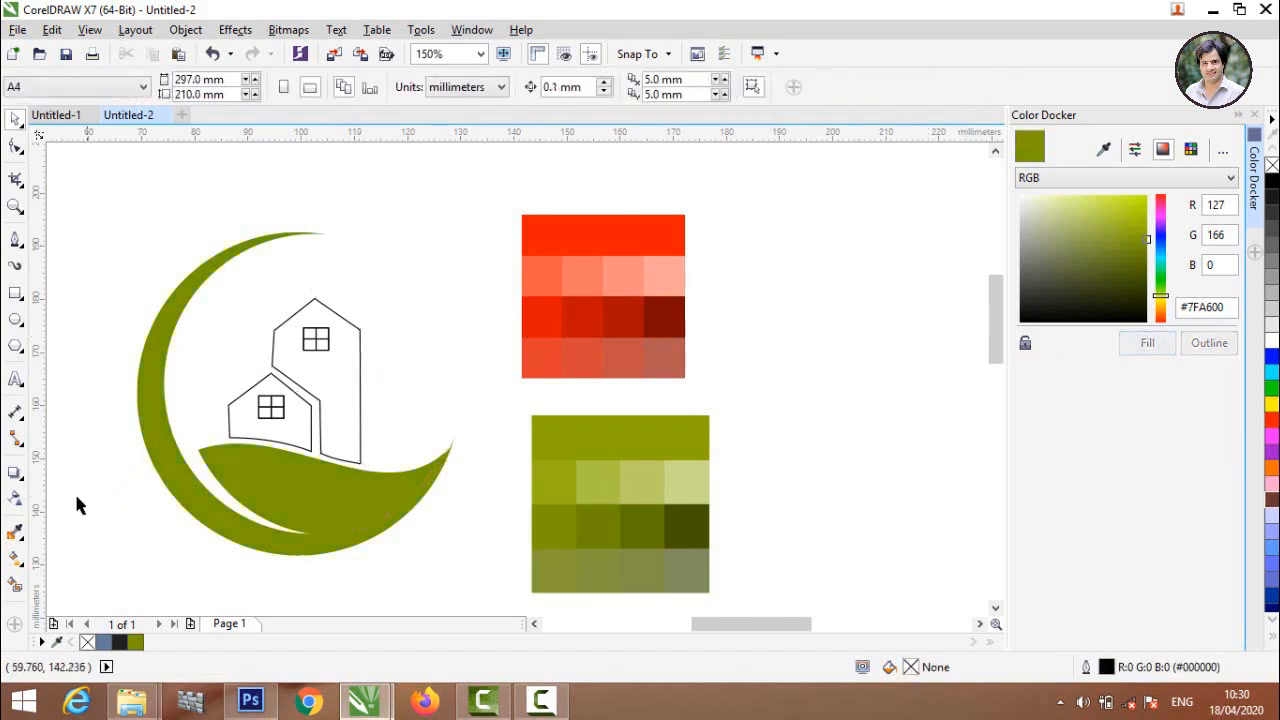
left_click(14, 587)
left_click(285, 424)
left_click(325, 380)
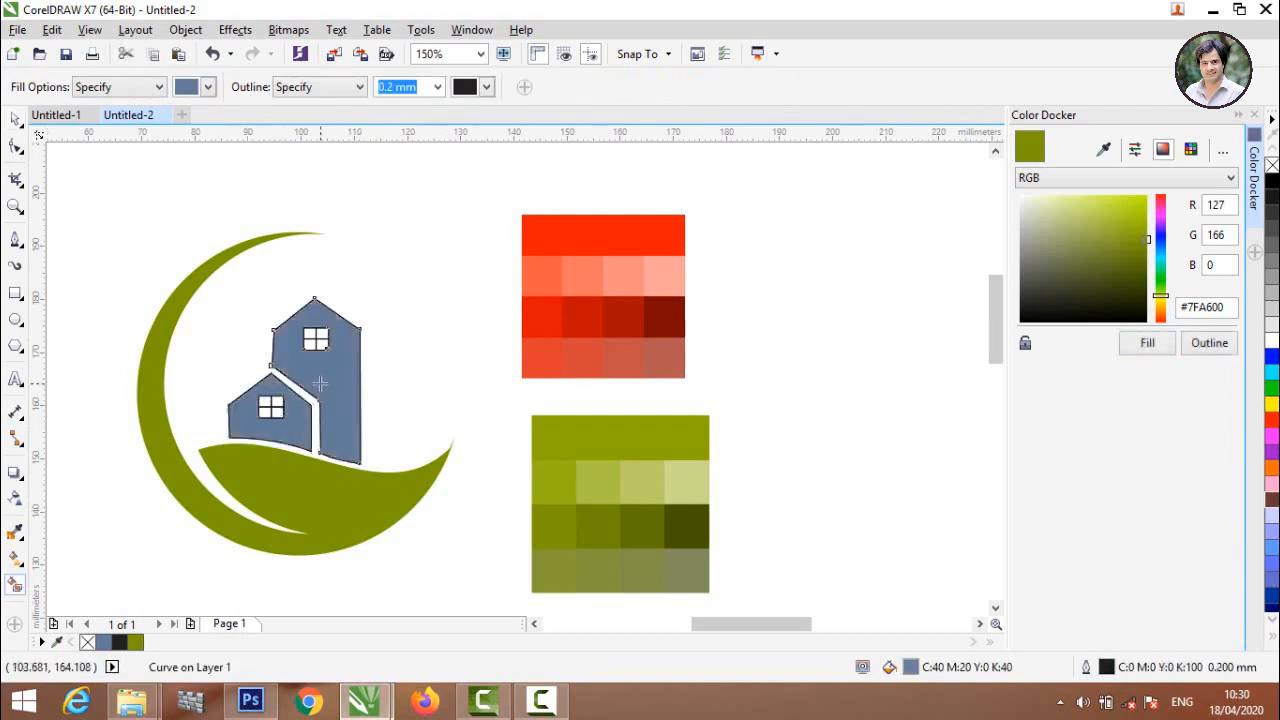
left_click(13, 122)
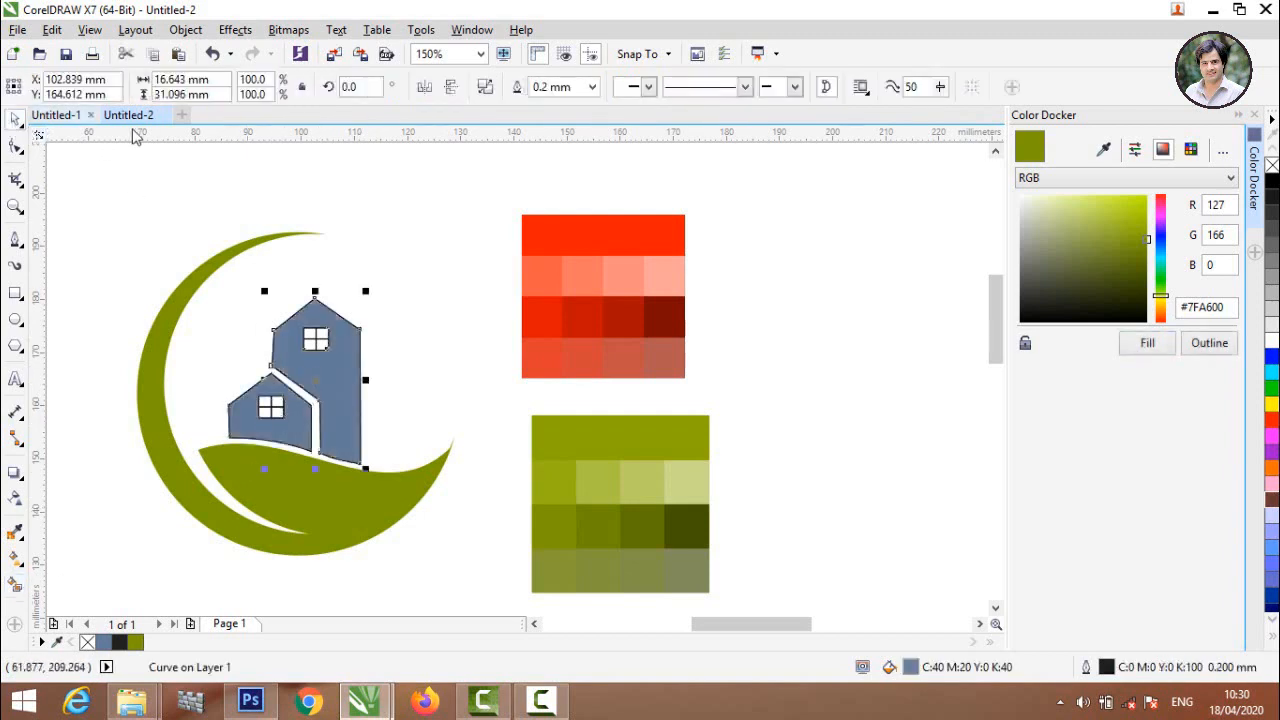
left_click(129, 268)
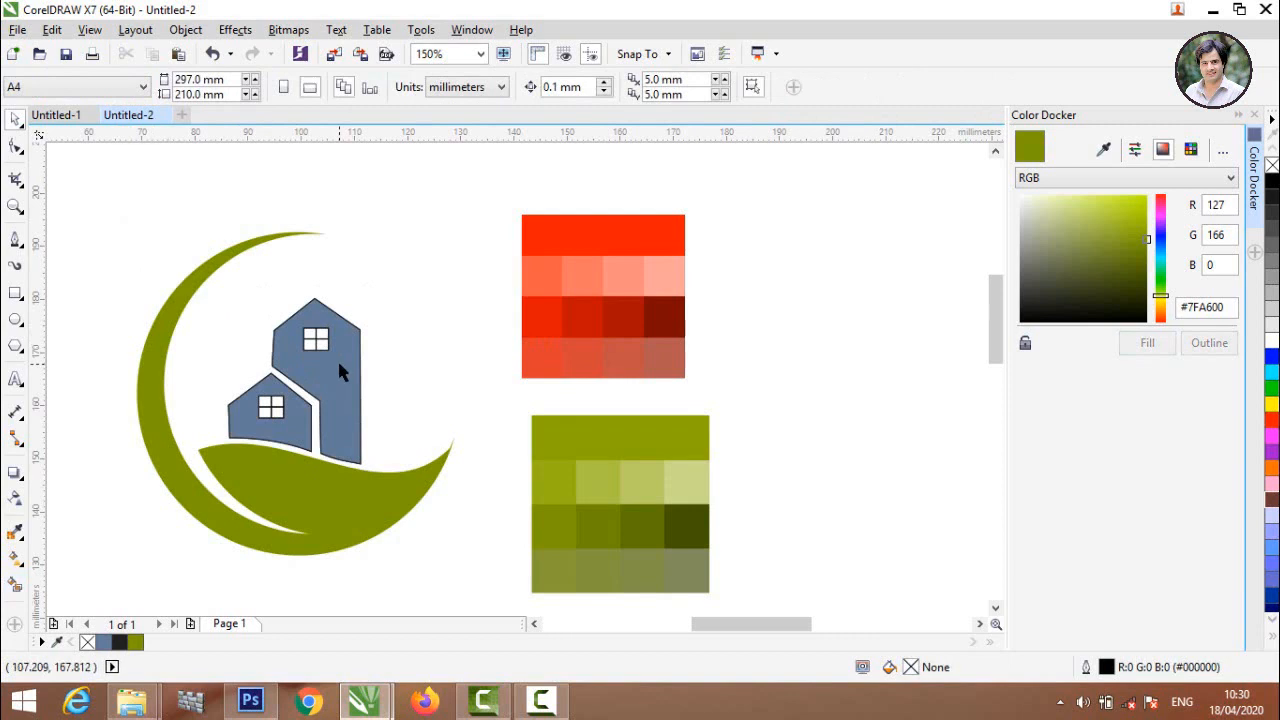
Step: Straighten the tall building's slanted short wall by moving its eave corner node outward, vertically above the wall's lower corner
scroll(283, 344, "up", 2)
left_click(285, 347)
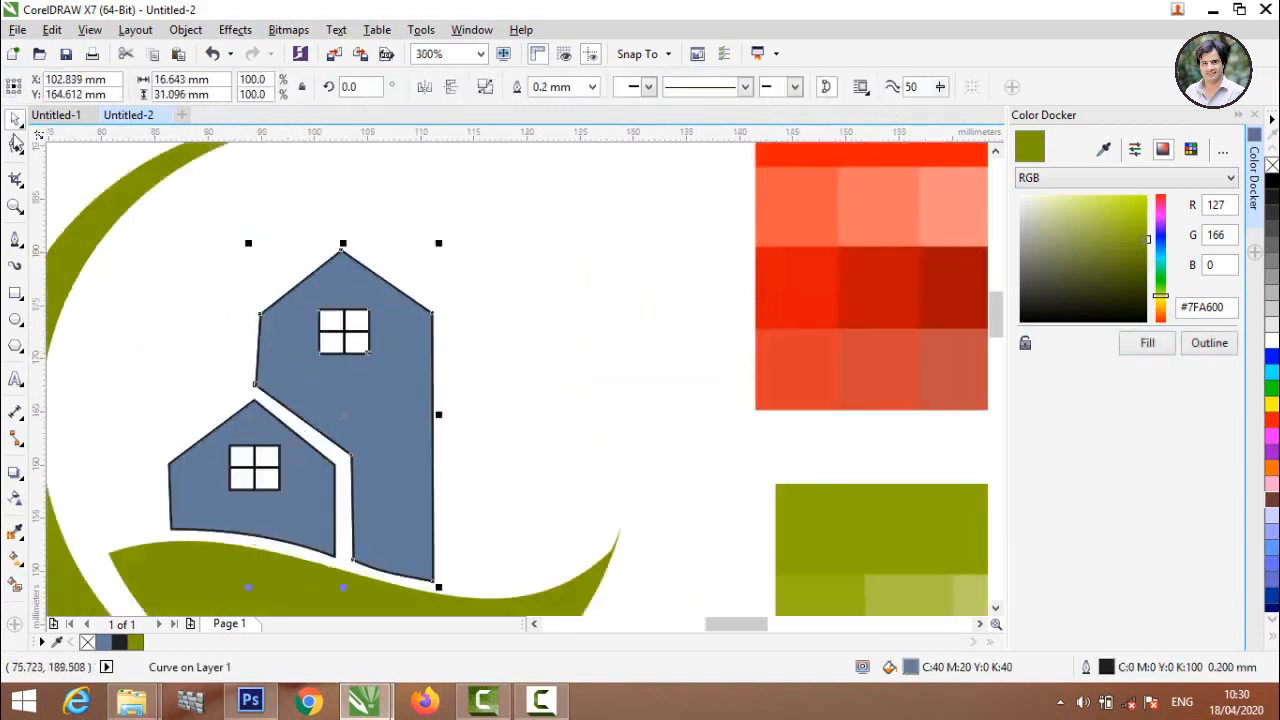
left_click(15, 146)
scroll(180, 346, "up", 2)
scroll(242, 327, "up", 2)
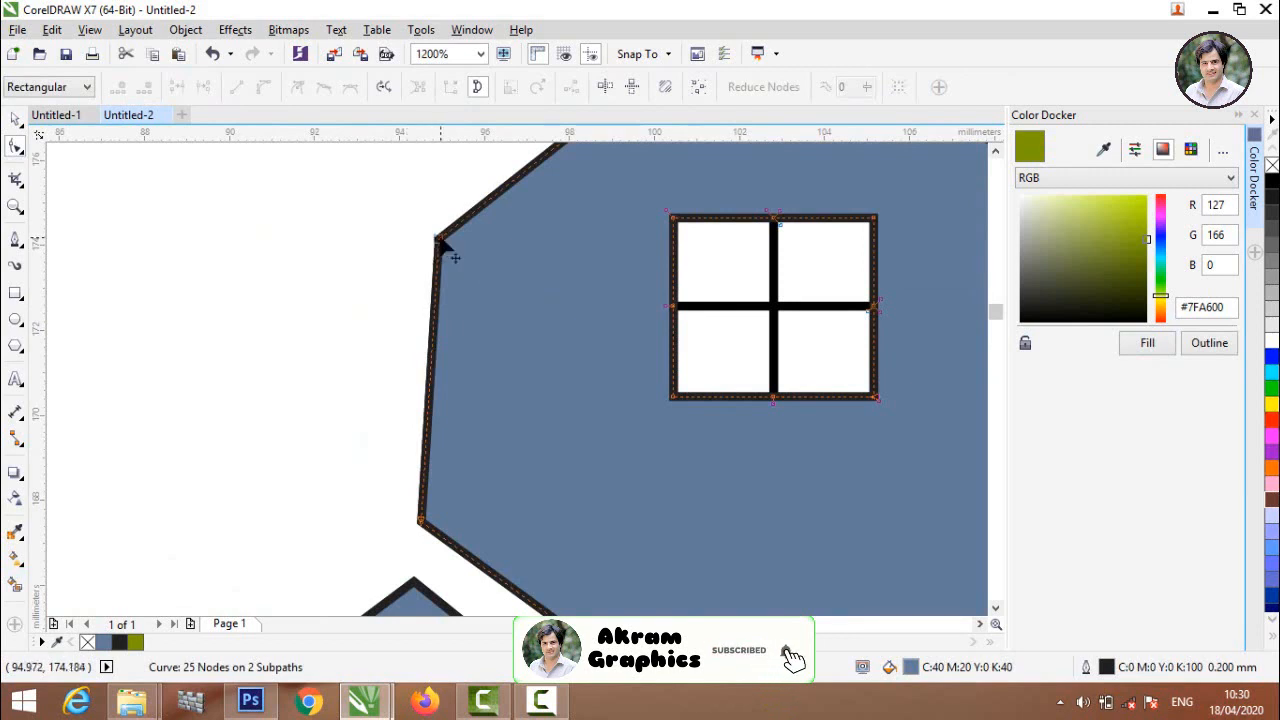
left_click_drag(438, 240, 422, 248)
key("F3")
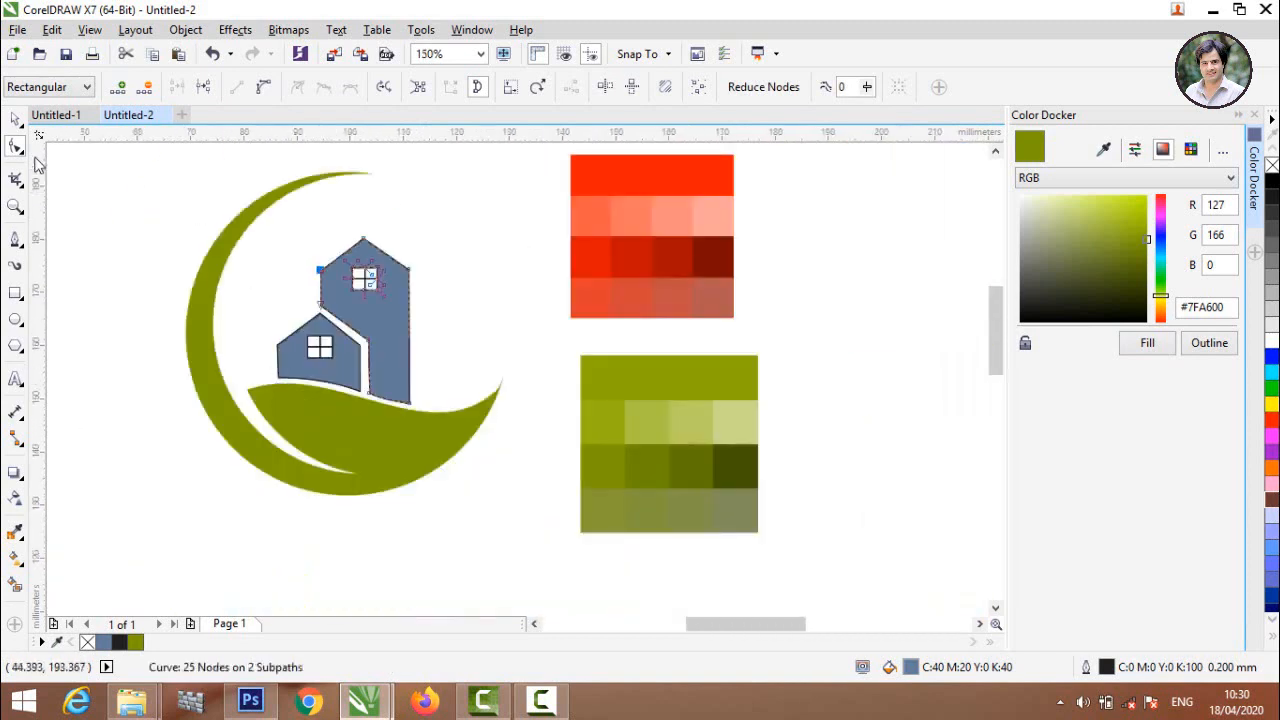
left_click(18, 120)
left_click(397, 222)
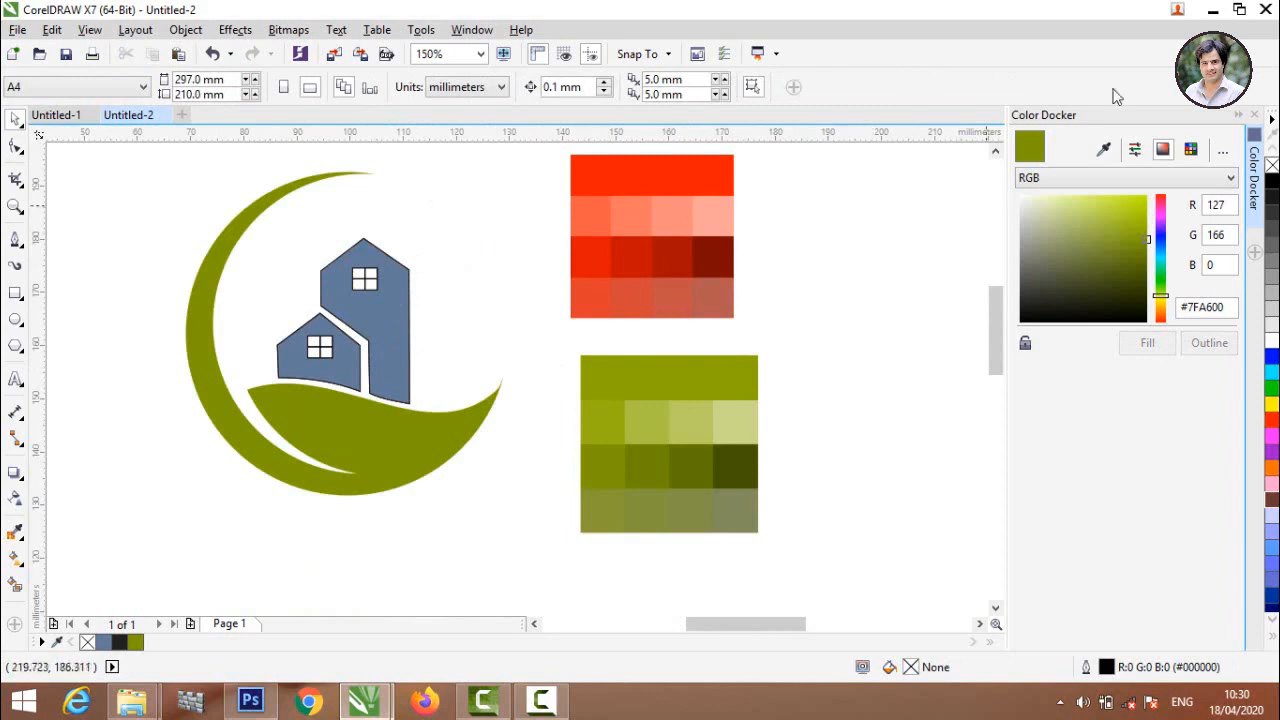
Step: Fill the tall building with the dark red #720000 sampled from the red shades image
left_click(394, 349)
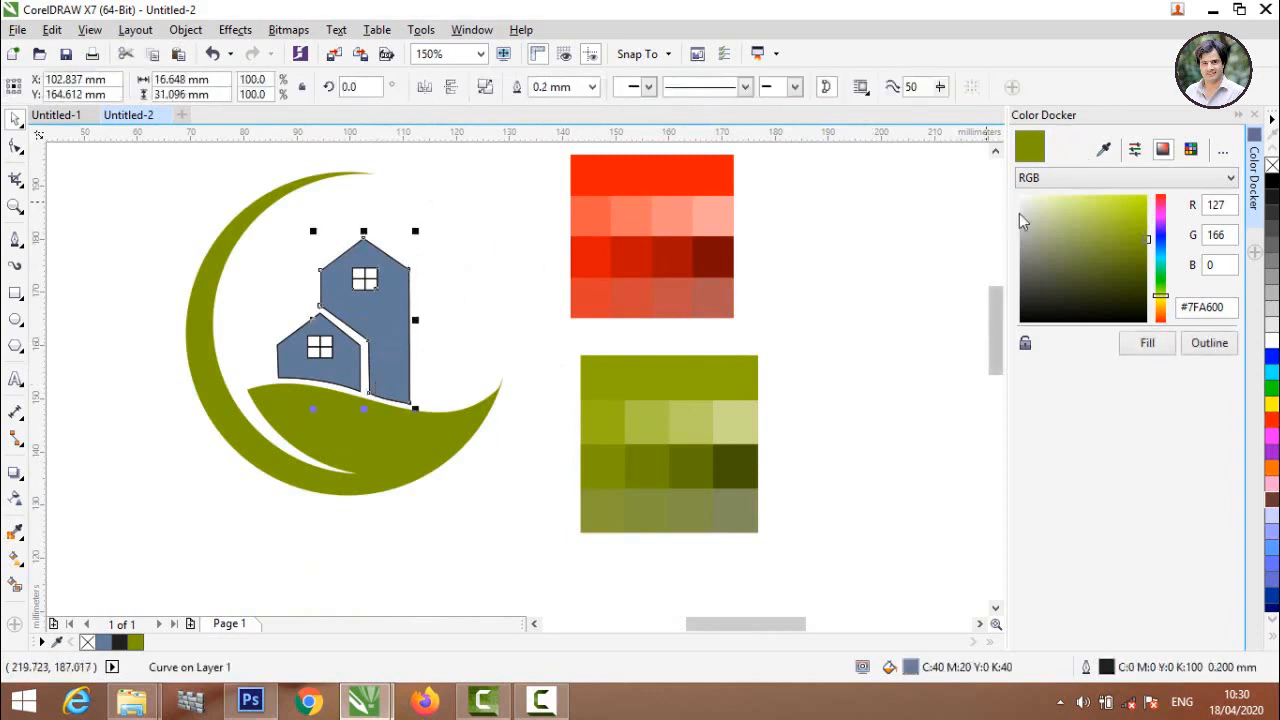
left_click(1101, 155)
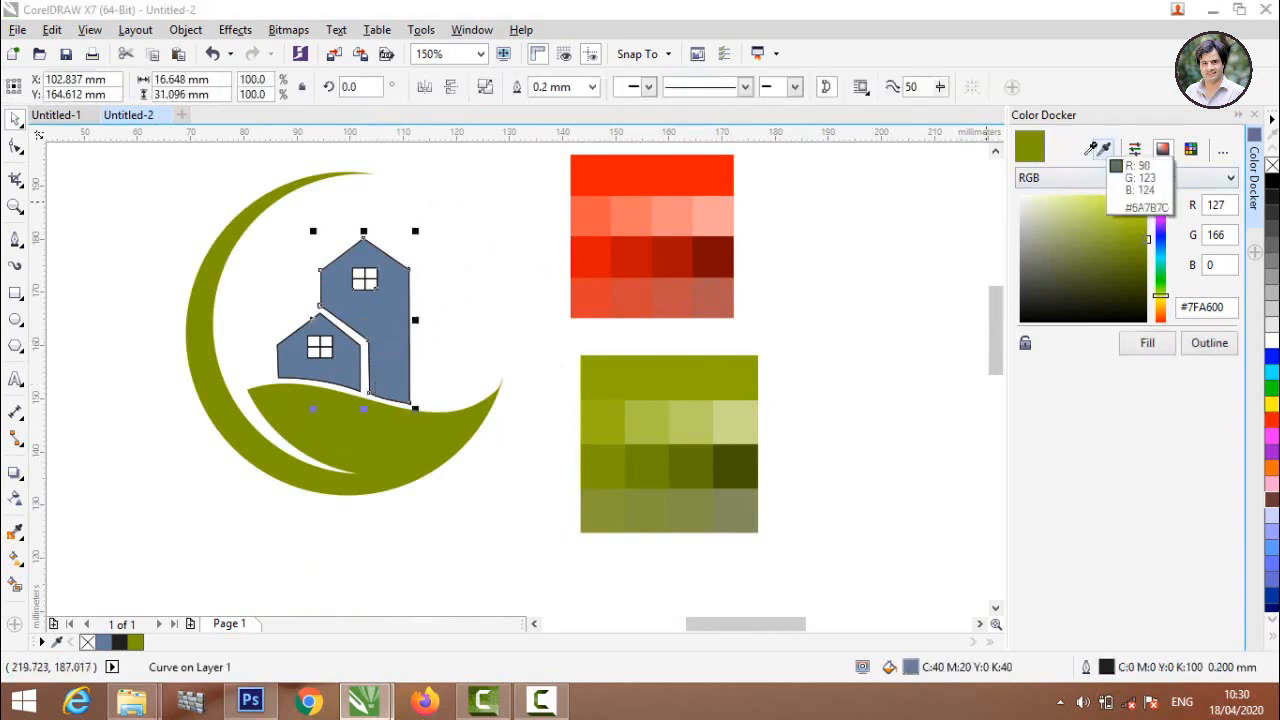
left_click(726, 258)
left_click(1145, 348)
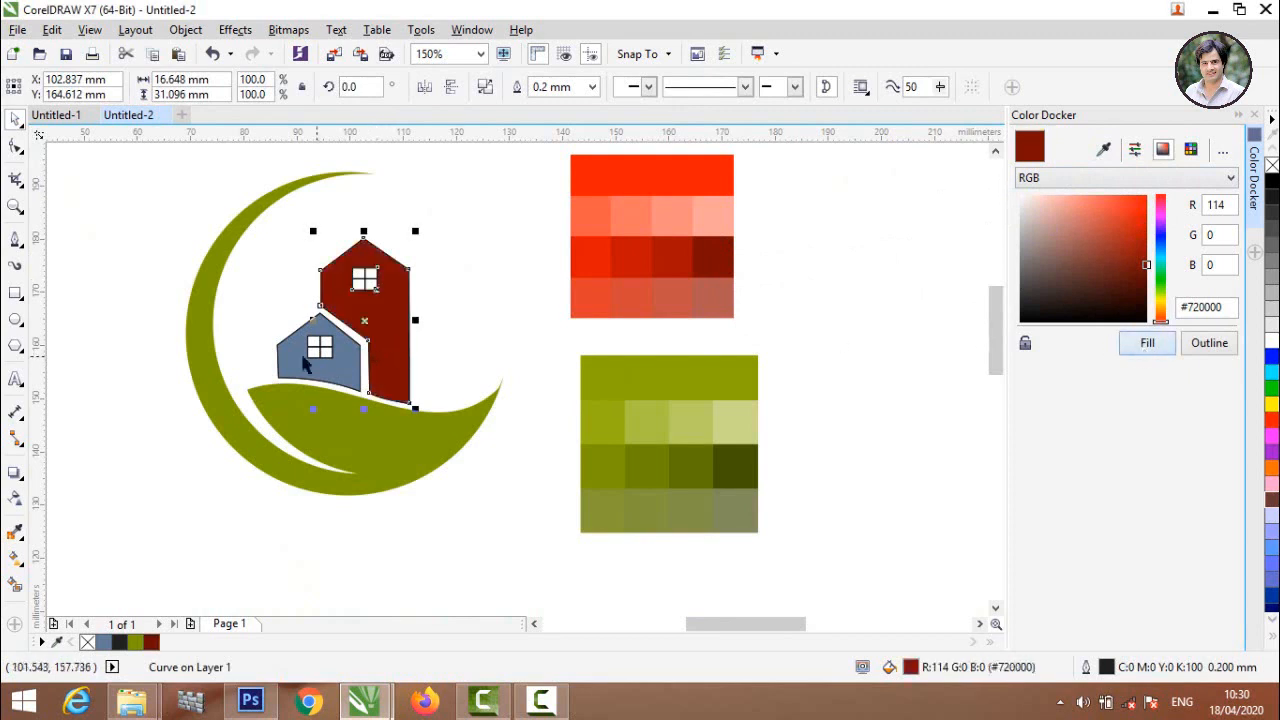
Step: Fill the small house with the brighter red #B20000 sampled from the red shades image
left_click(335, 372)
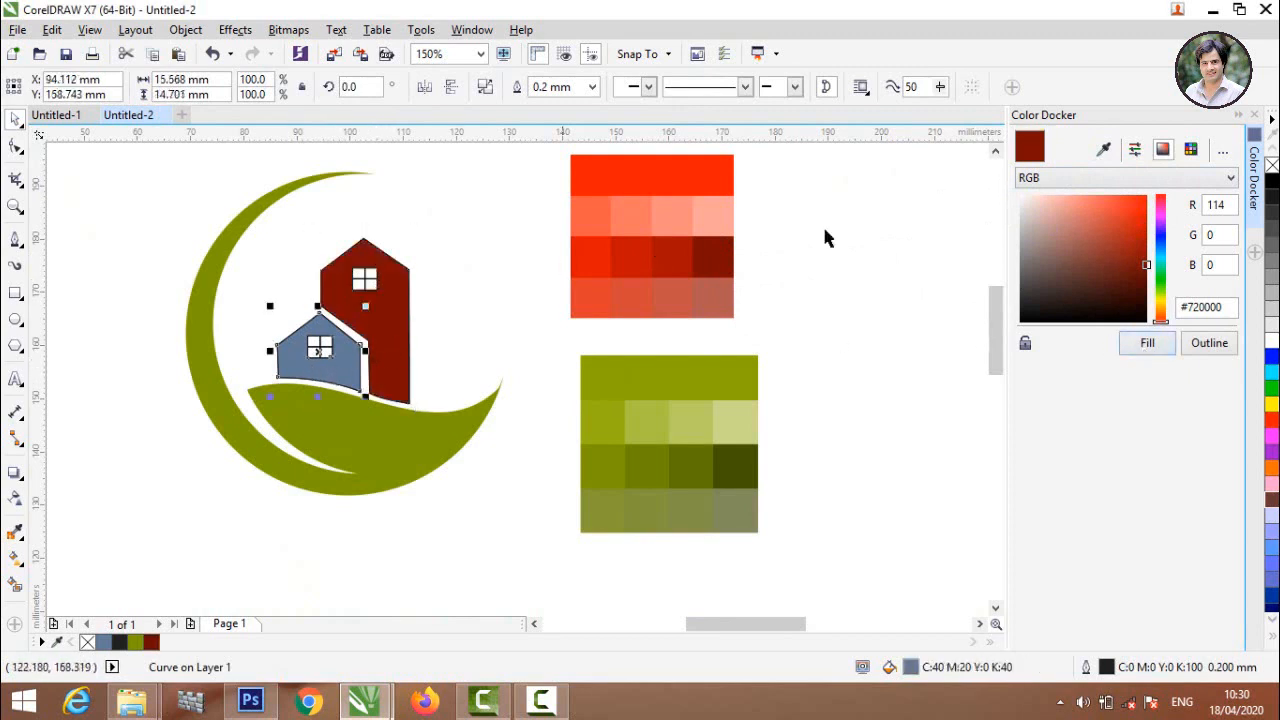
left_click(1104, 150)
left_click(655, 257)
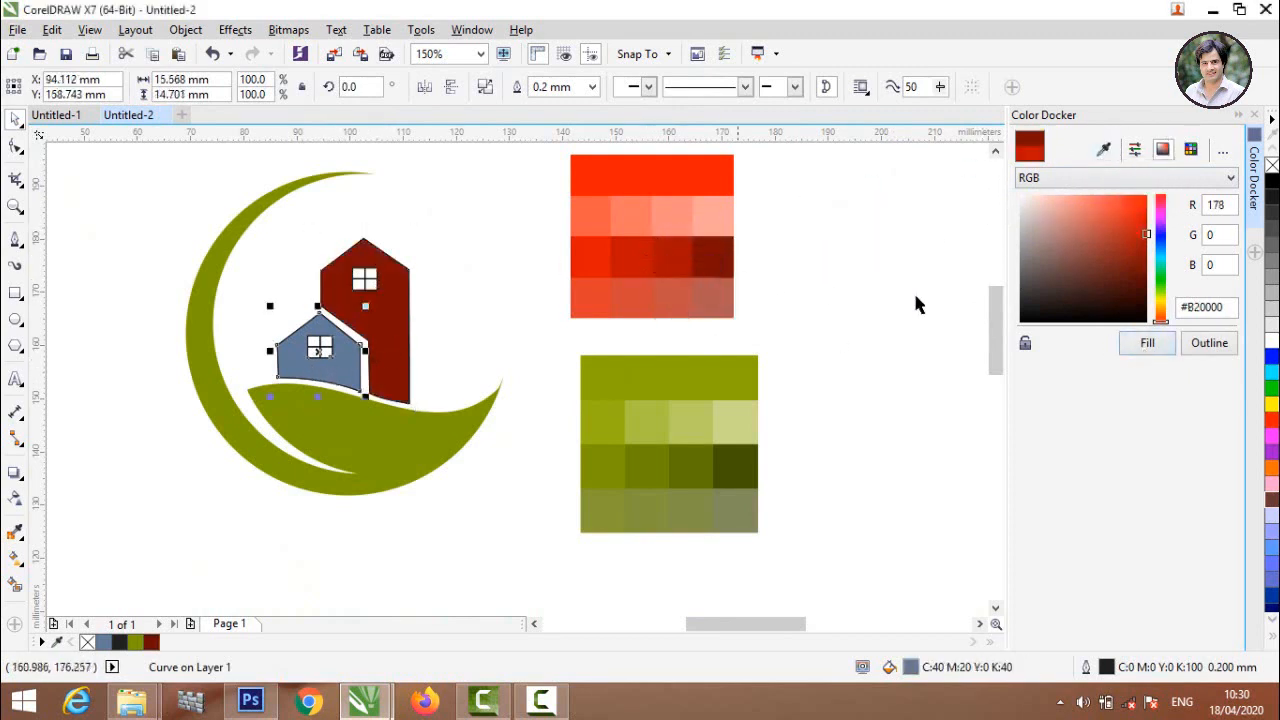
left_click(1147, 343)
left_click(466, 314)
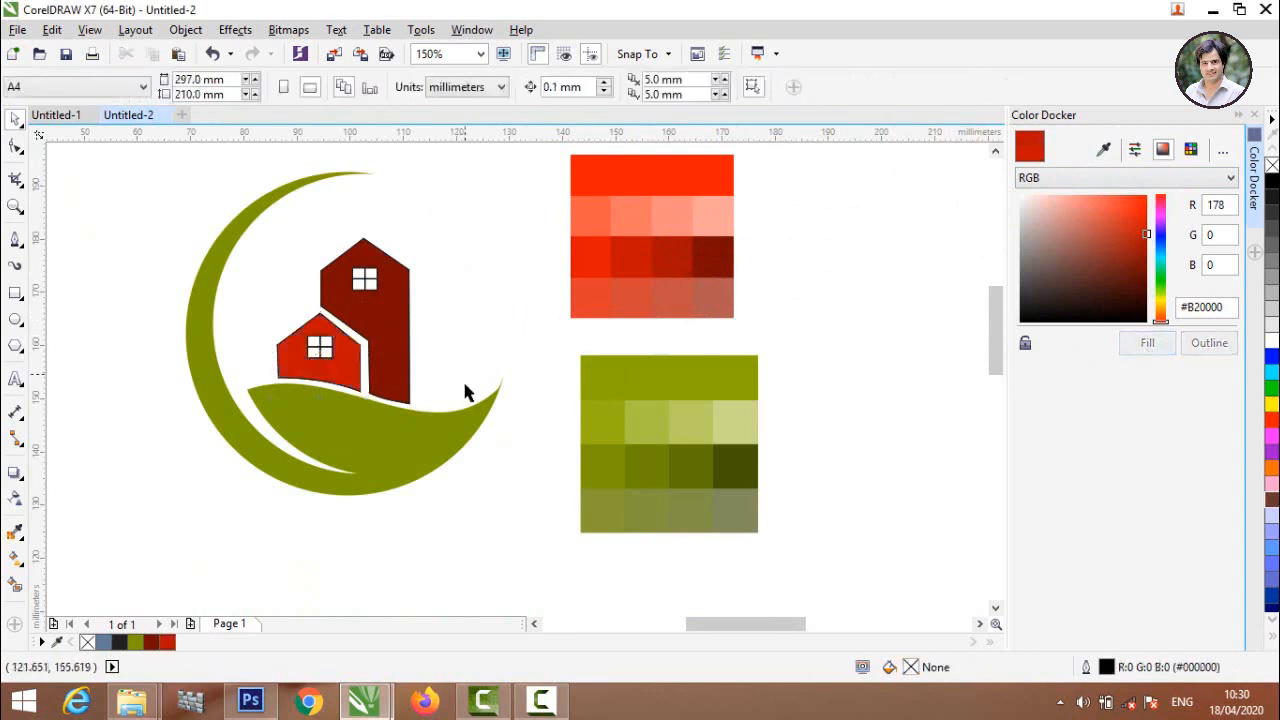
Step: Delete the red shades and green shades reference images beside the logo
scroll(466, 391, "down", 2)
left_click(549, 316)
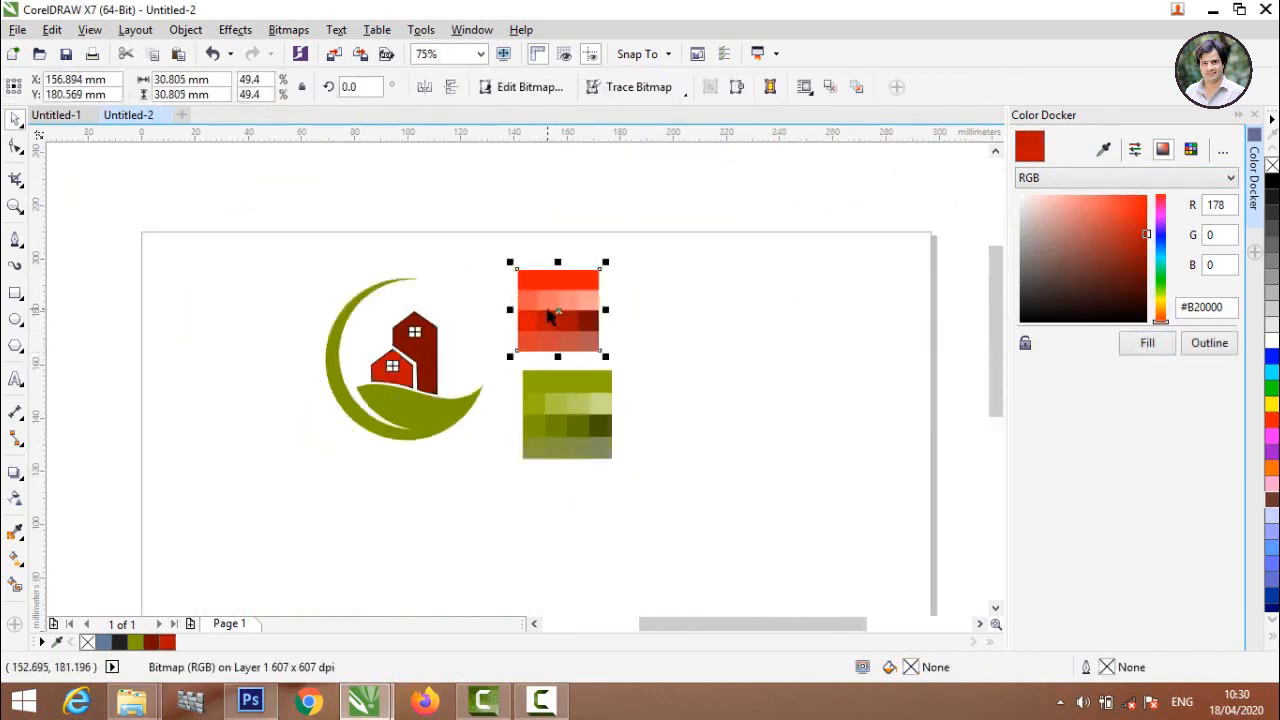
key("Delete")
left_click(531, 410)
key("Delete")
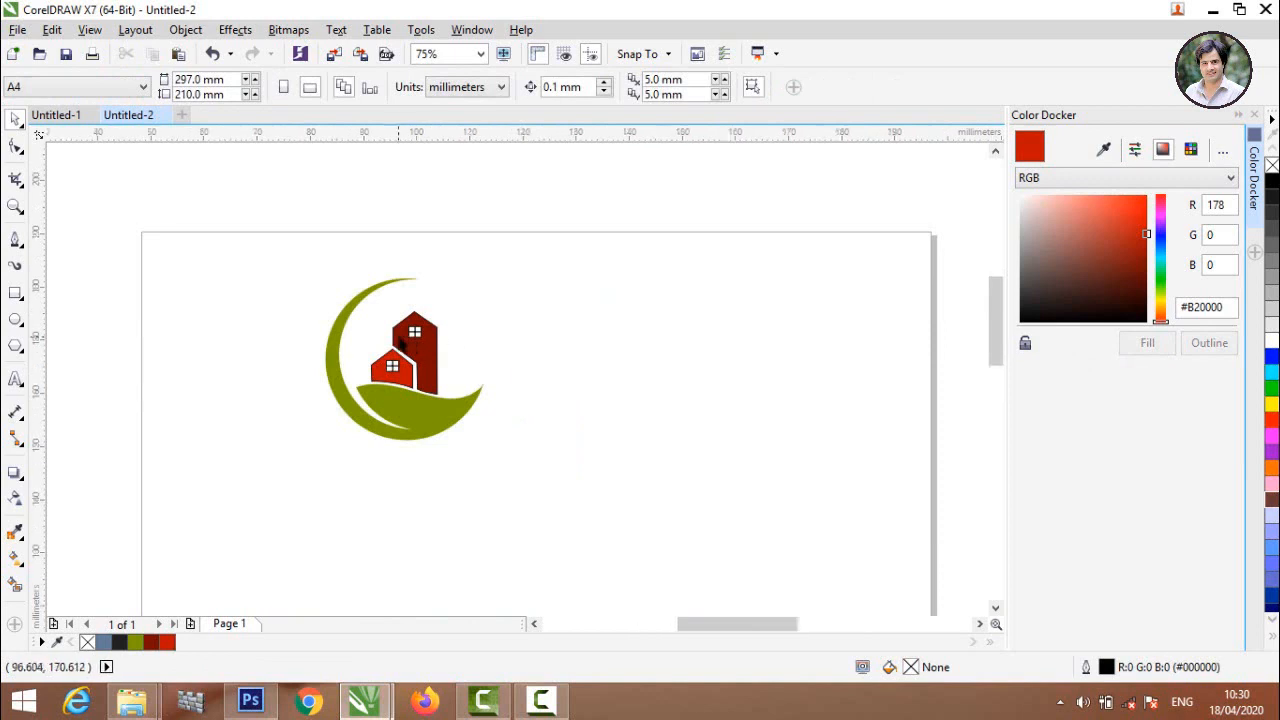
scroll(393, 345, "up", 2)
scroll(393, 345, "down", 2)
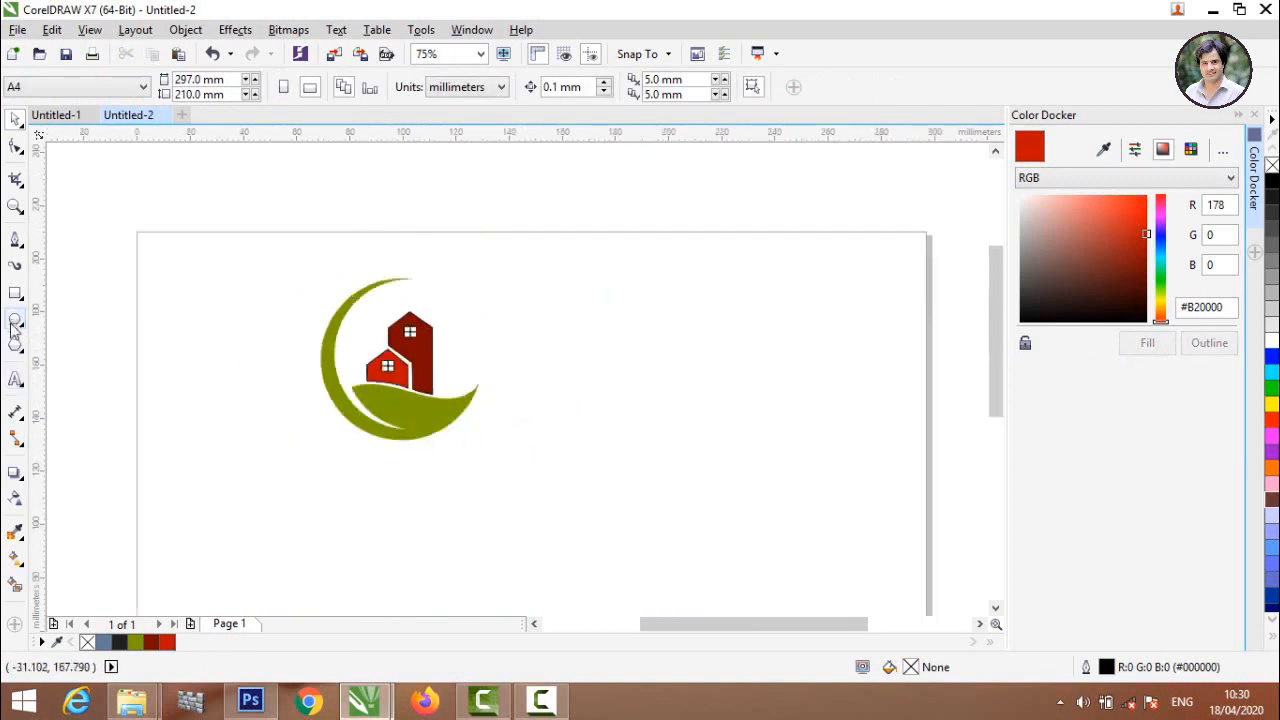
Step: Add the artistic text "Green House" below the logo and set its font to Bauhaus 93
left_click(17, 384)
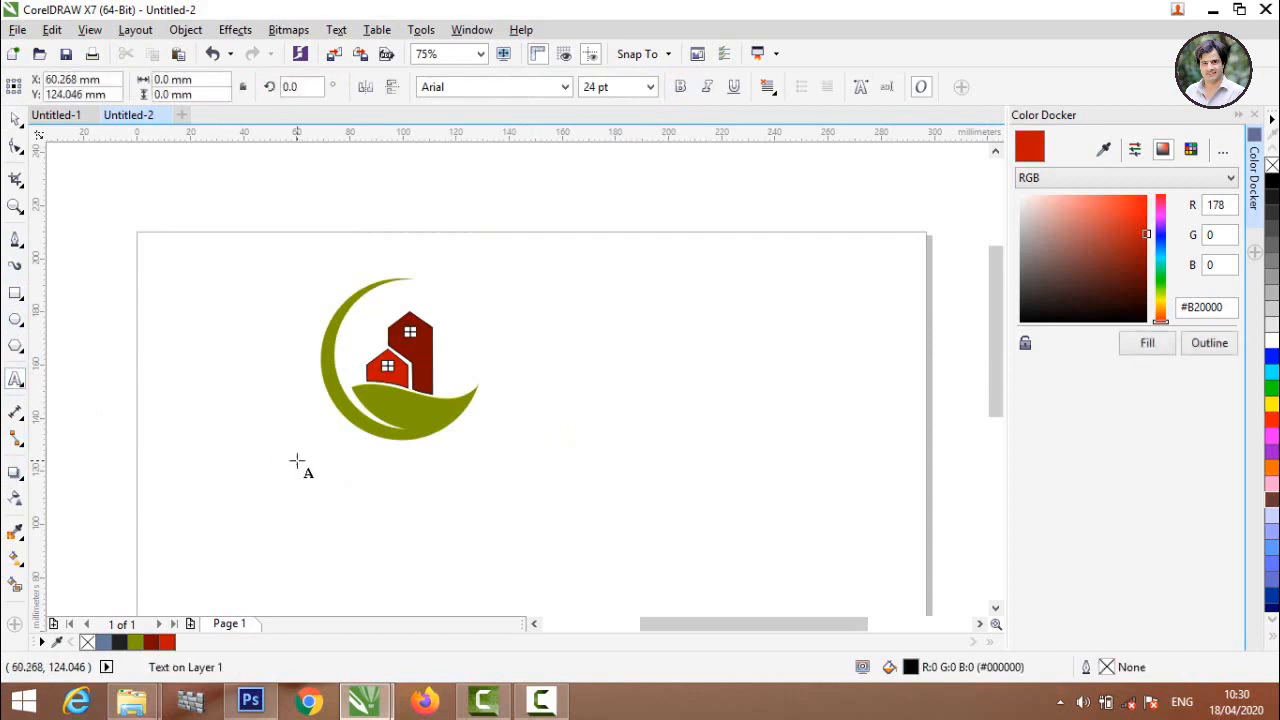
type("Green House")
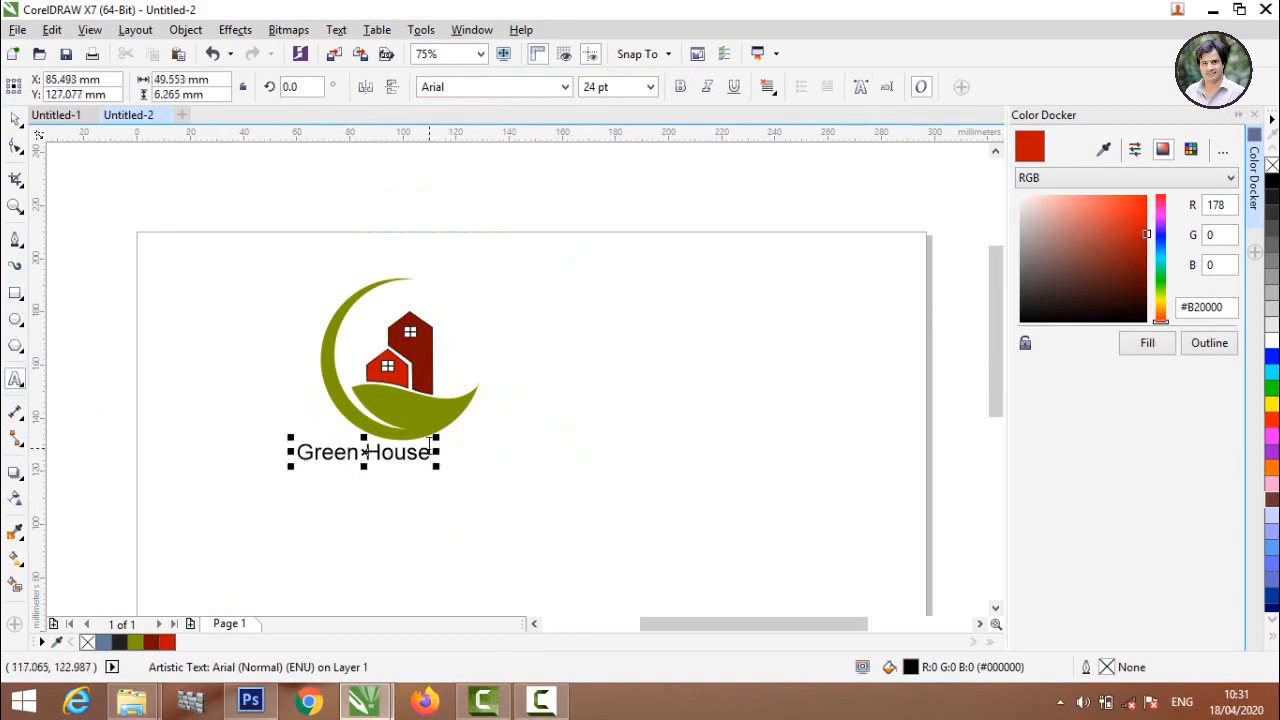
left_click_drag(431, 455, 293, 455)
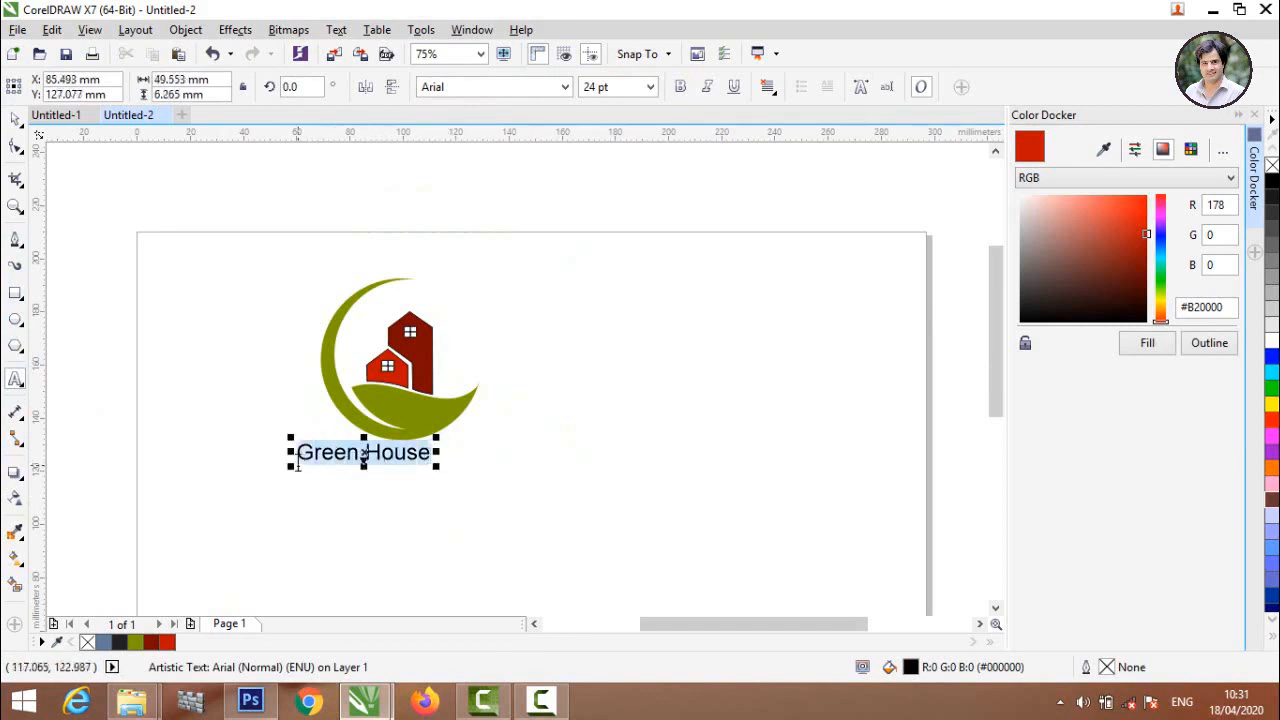
left_click(565, 87)
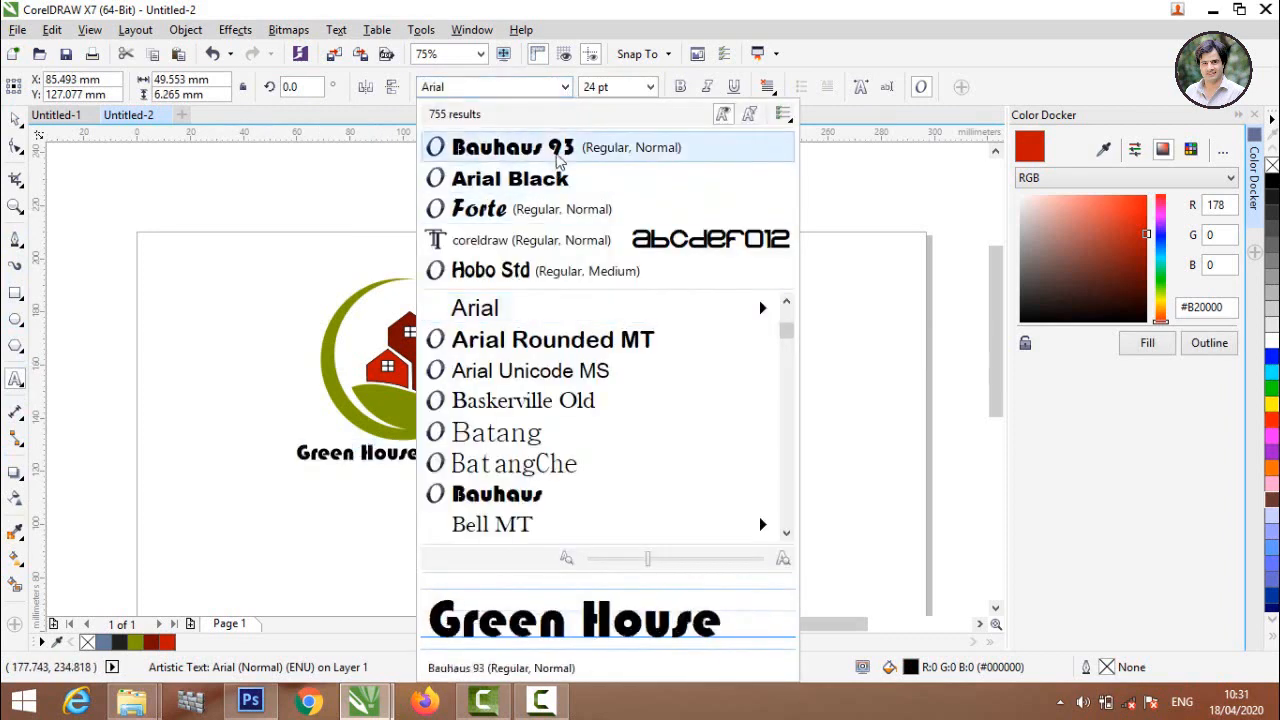
left_click(552, 150)
left_click(14, 118)
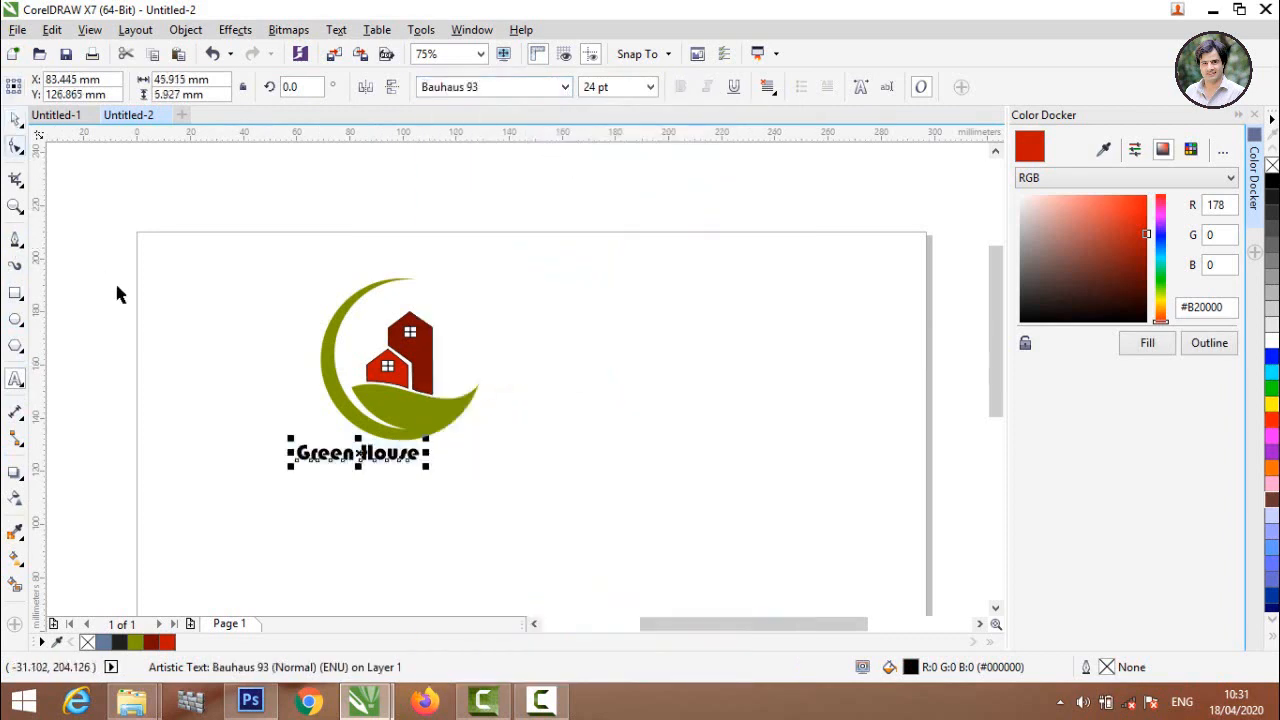
Step: Move the "Green House" text beneath the crescent and enlarge it to about 79.5 mm wide, centred under the logo
left_click(201, 342)
scroll(360, 453, "up", 1)
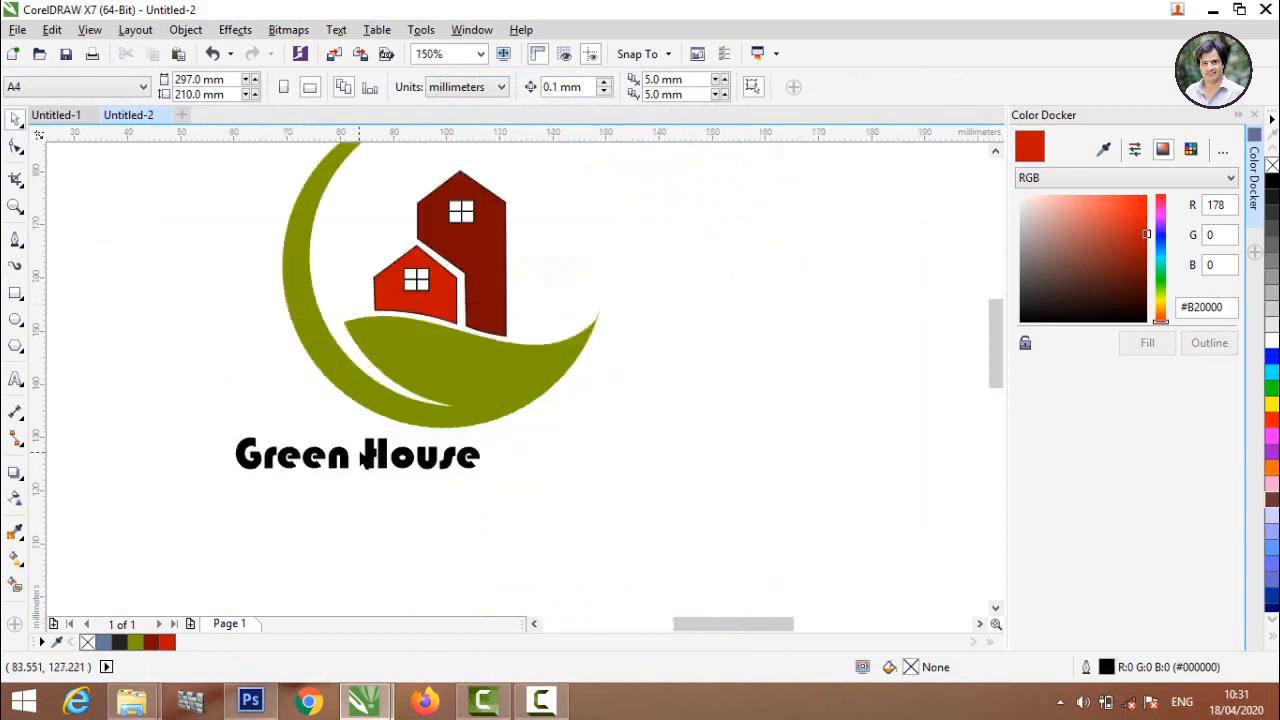
mouse_move(376, 452)
left_mouse_down()
mouse_move(387, 483)
mouse_move(398, 463)
left_mouse_up()
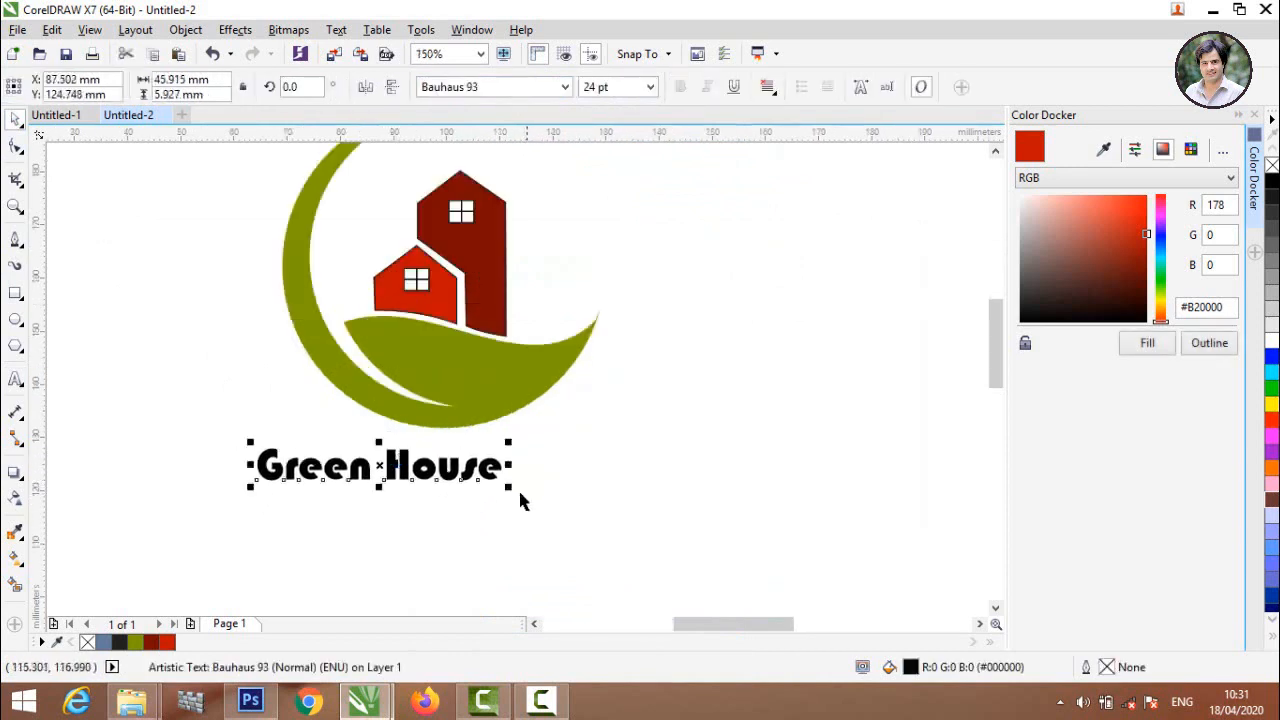
Step: Fill the "Green House" text with the dark red #720000 sampled from the tall building
left_click(1104, 149)
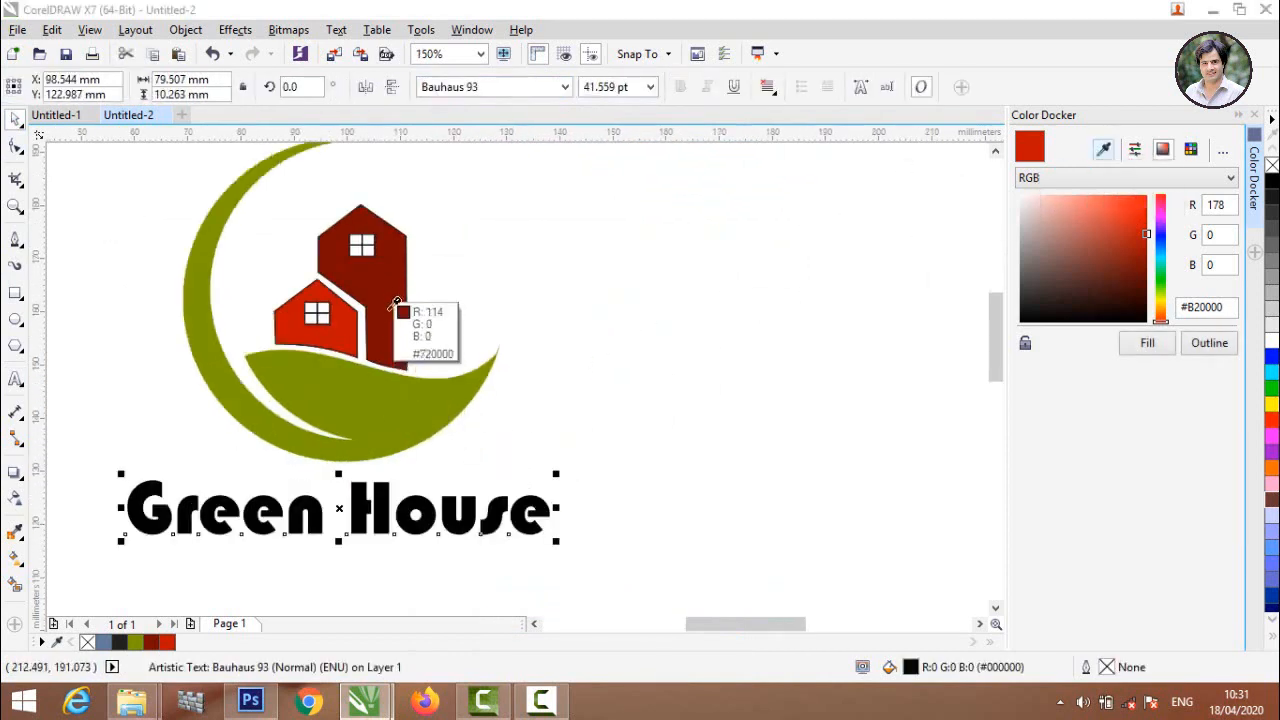
left_click(395, 303)
left_click(1150, 343)
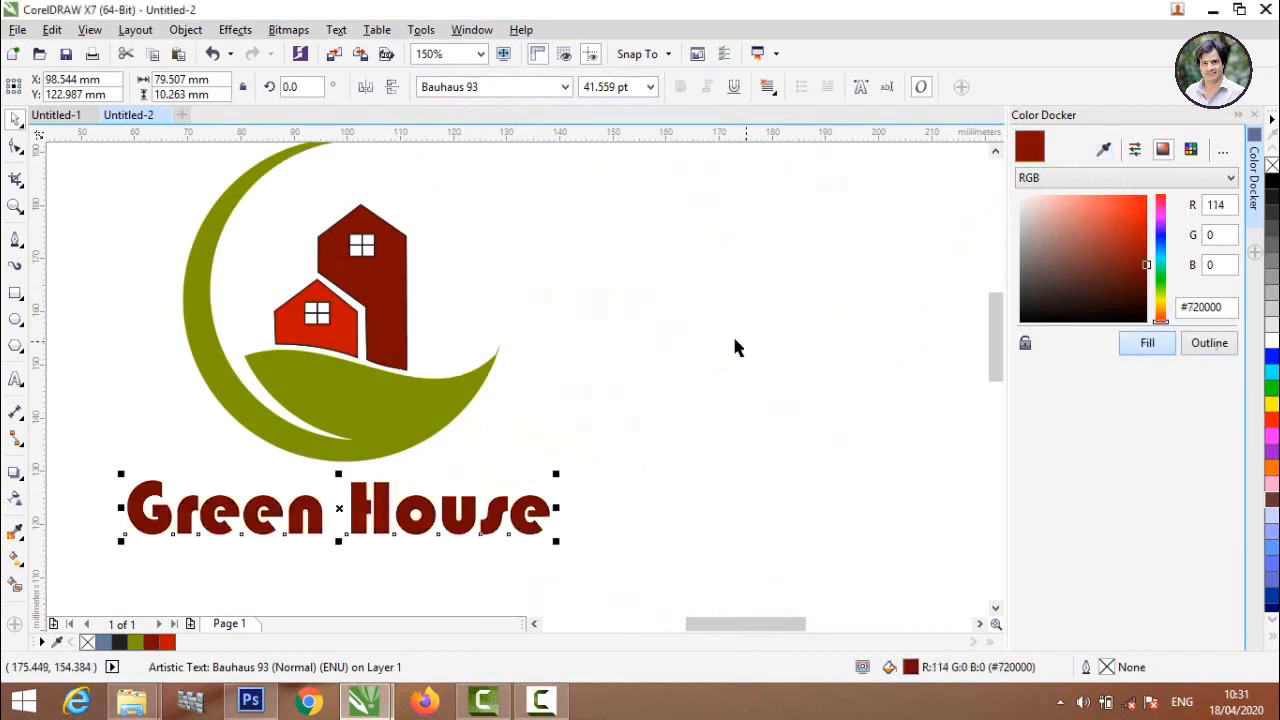
left_click(731, 334)
scroll(590, 345, "down", 2)
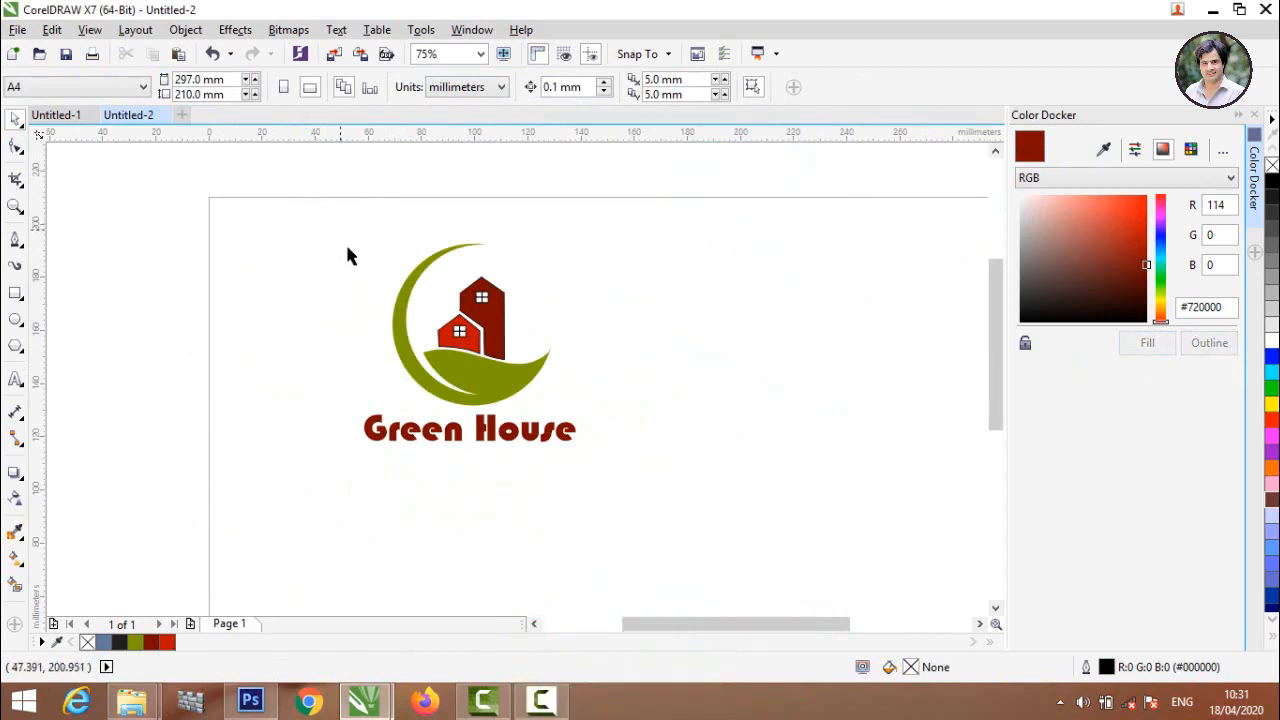
Step: Remove the outline from the tall dark red building by setting its outline width to None
left_click_drag(378, 295, 669, 579)
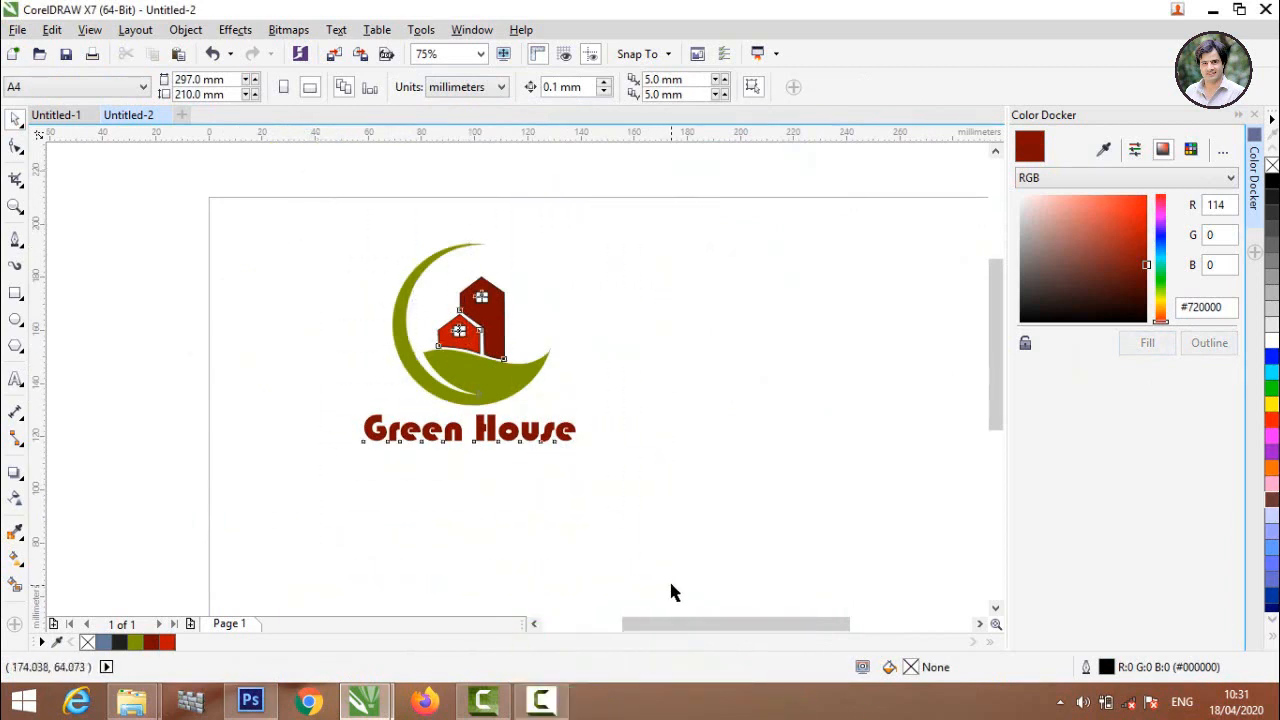
left_click(543, 337)
left_click(498, 295)
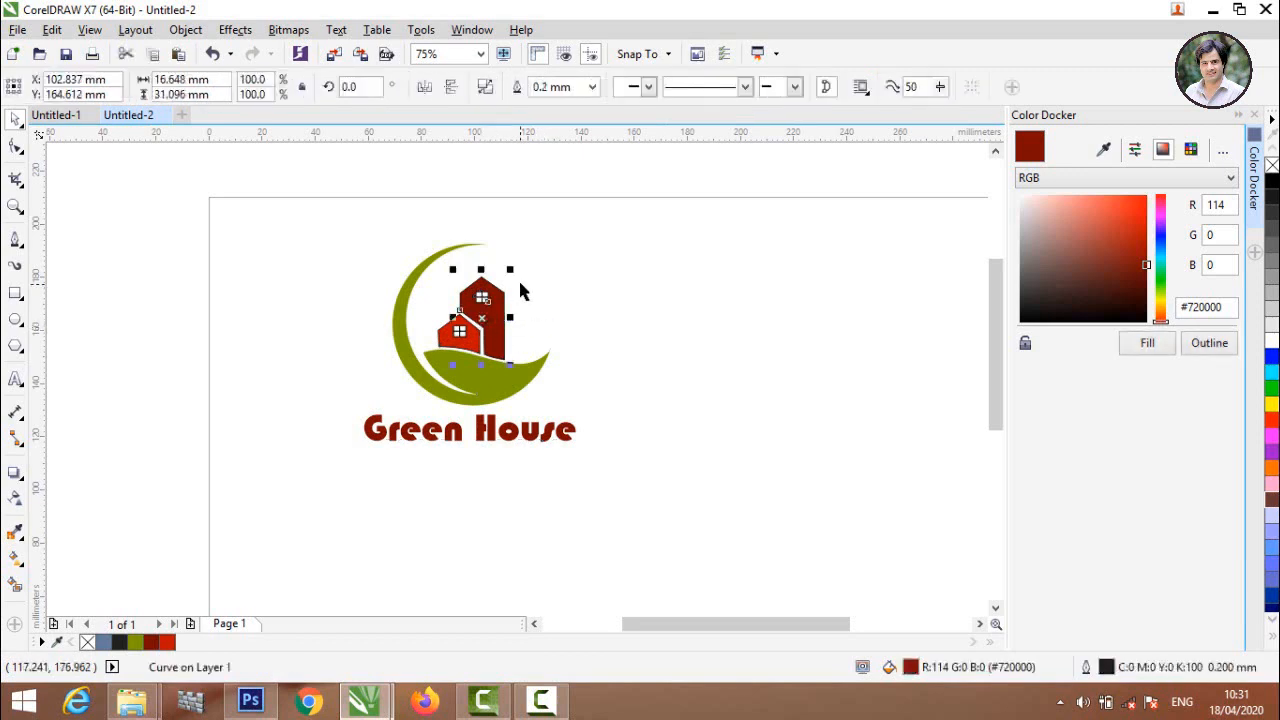
scroll(520, 287, "up", 2)
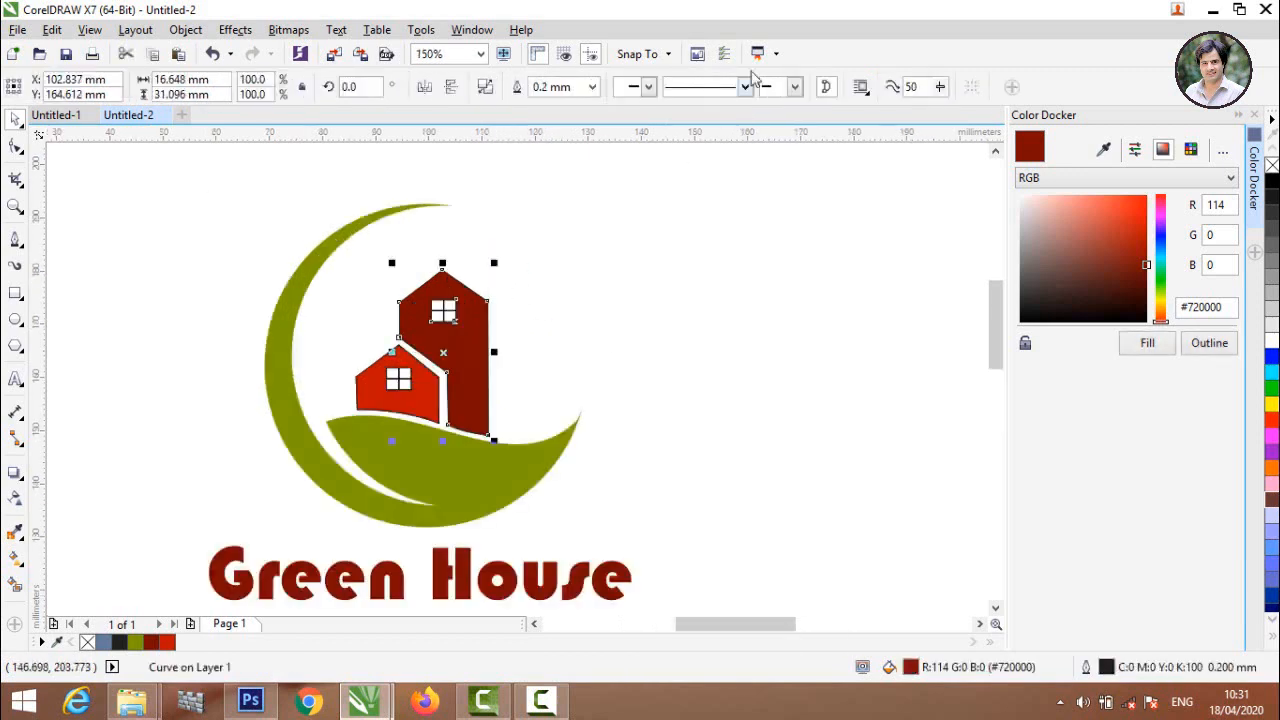
left_click(592, 88)
left_click(558, 105)
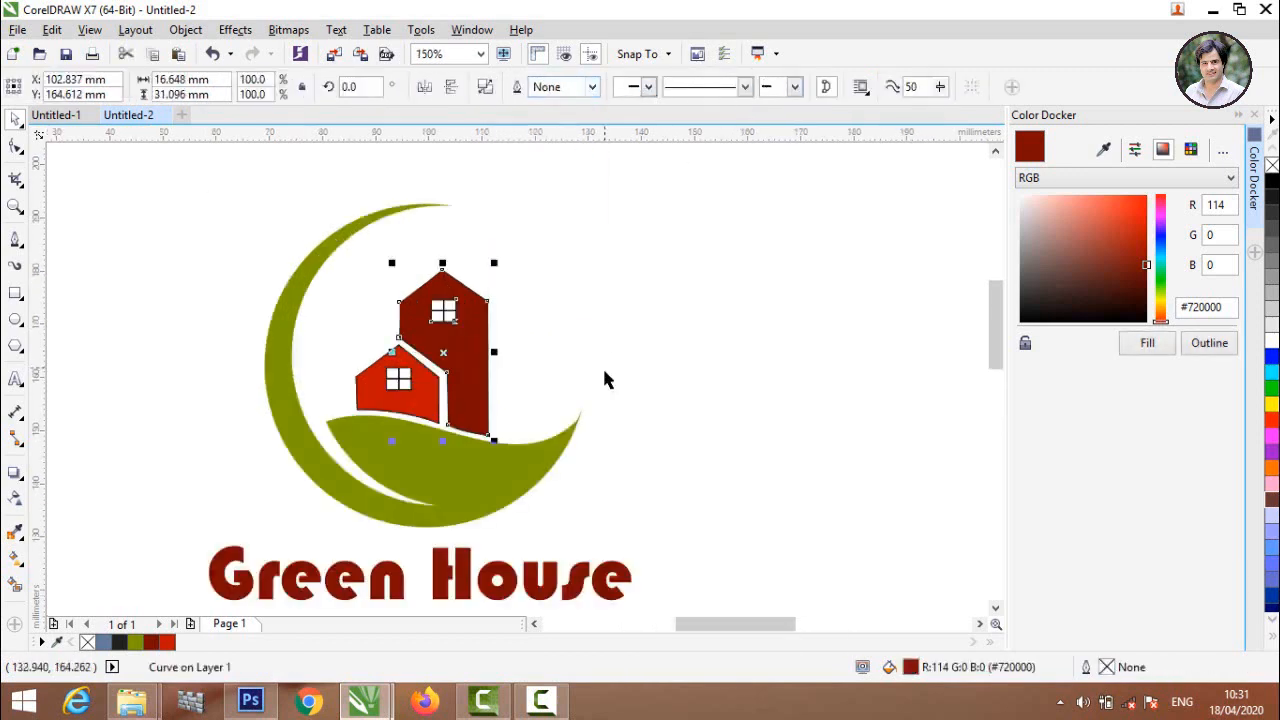
left_click(556, 404)
Step: Remove the outline from the small bright red house by setting its outline width to None
left_click(434, 418)
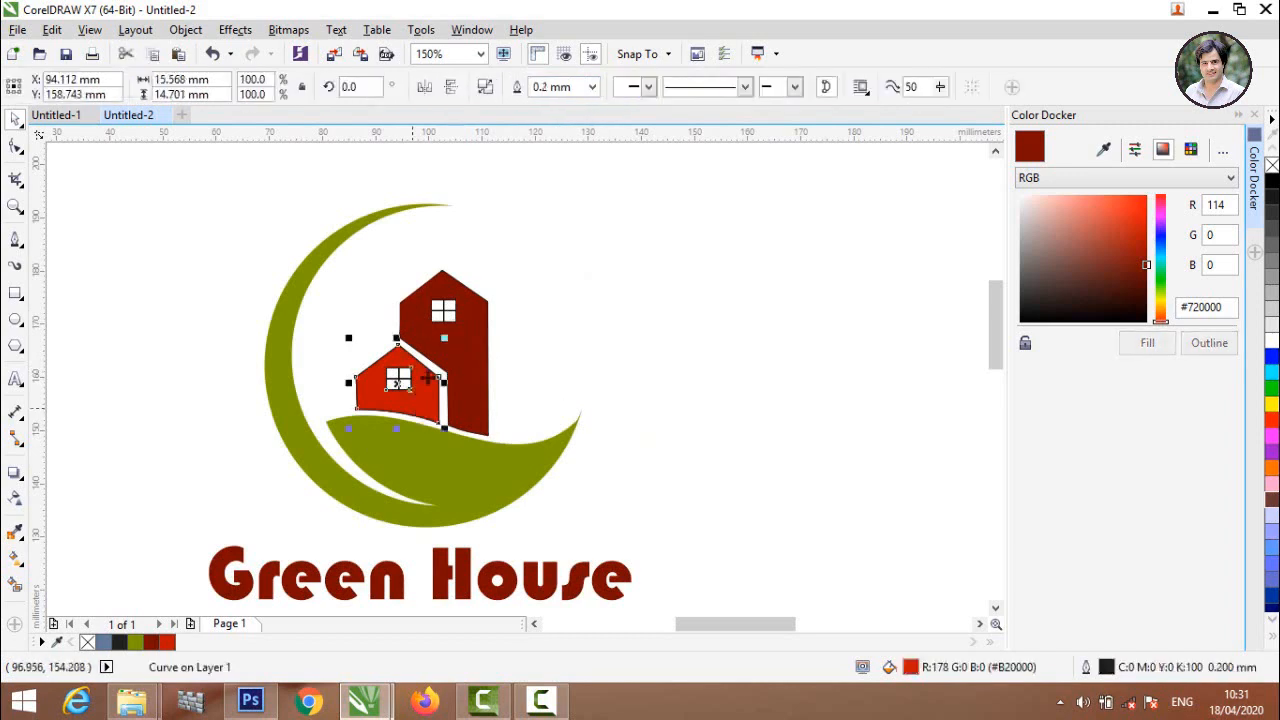
left_click(592, 88)
left_click(564, 106)
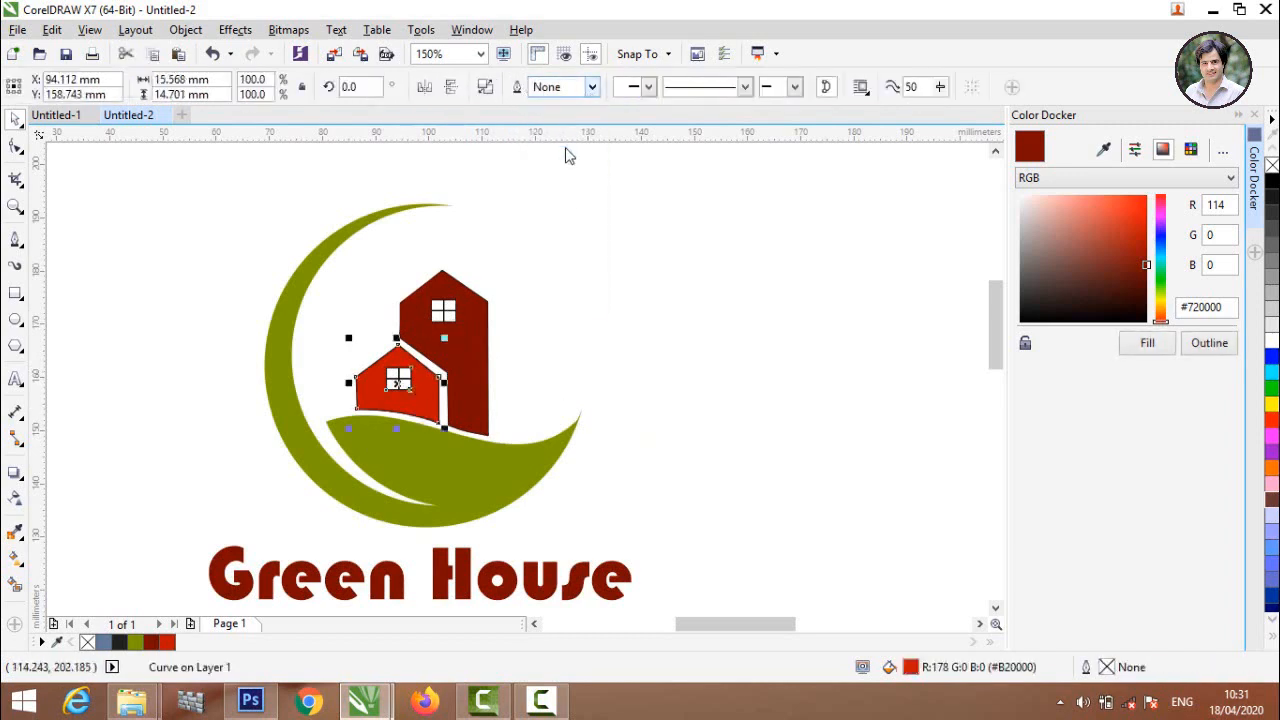
left_click(337, 223)
scroll(337, 223, "down", 2)
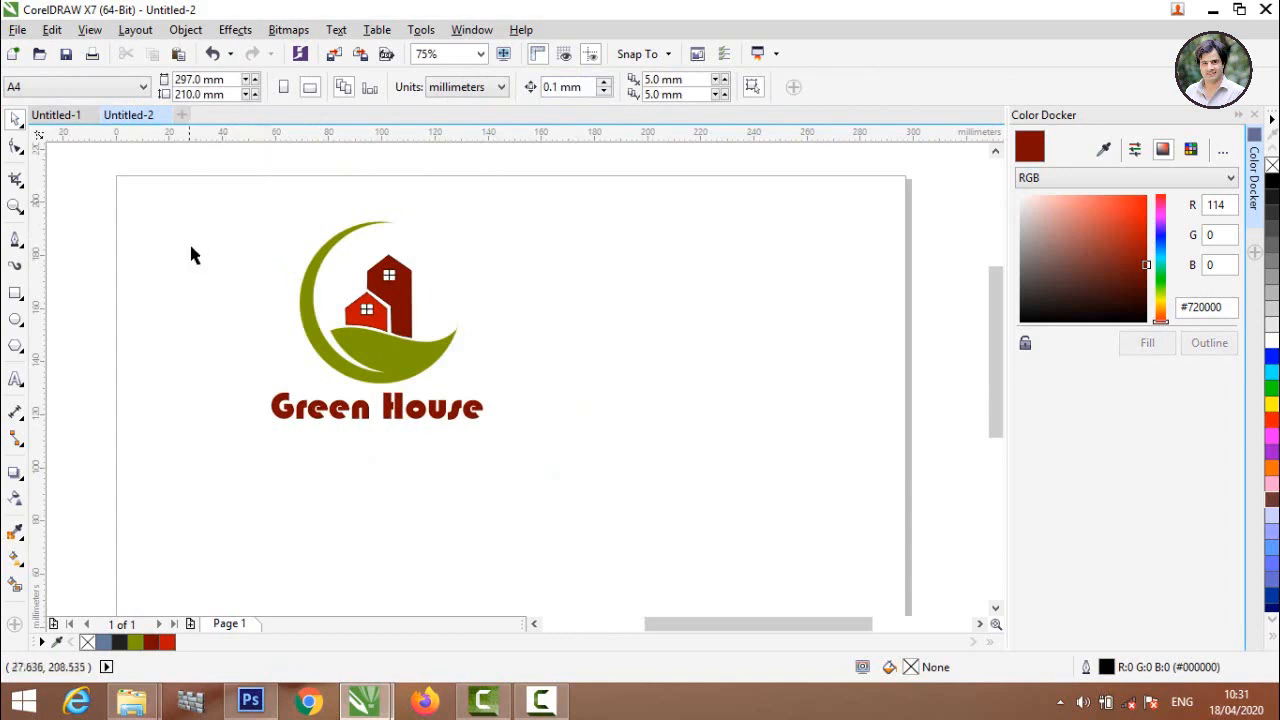
Step: Group all the logo shapes with the text and move the group down and toward the page's left edge
left_click_drag(195, 175, 560, 485)
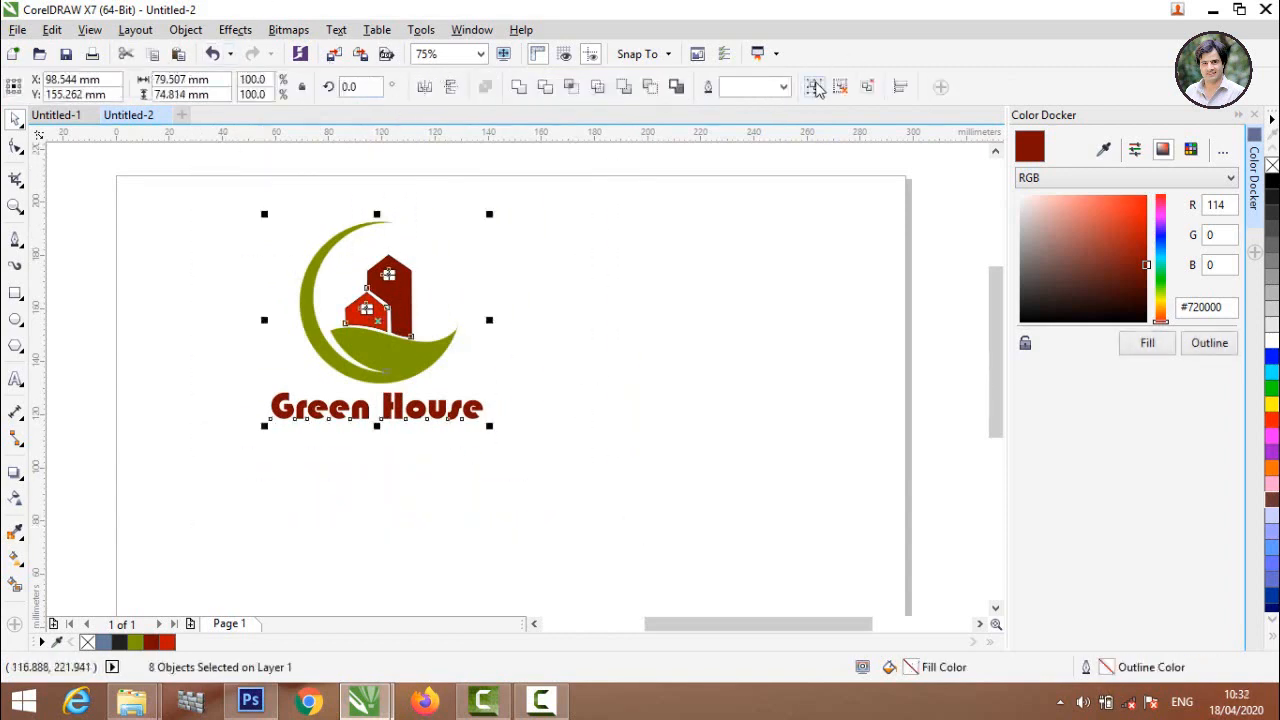
left_click(815, 87)
key("Escape")
left_click_drag(361, 329, 311, 362)
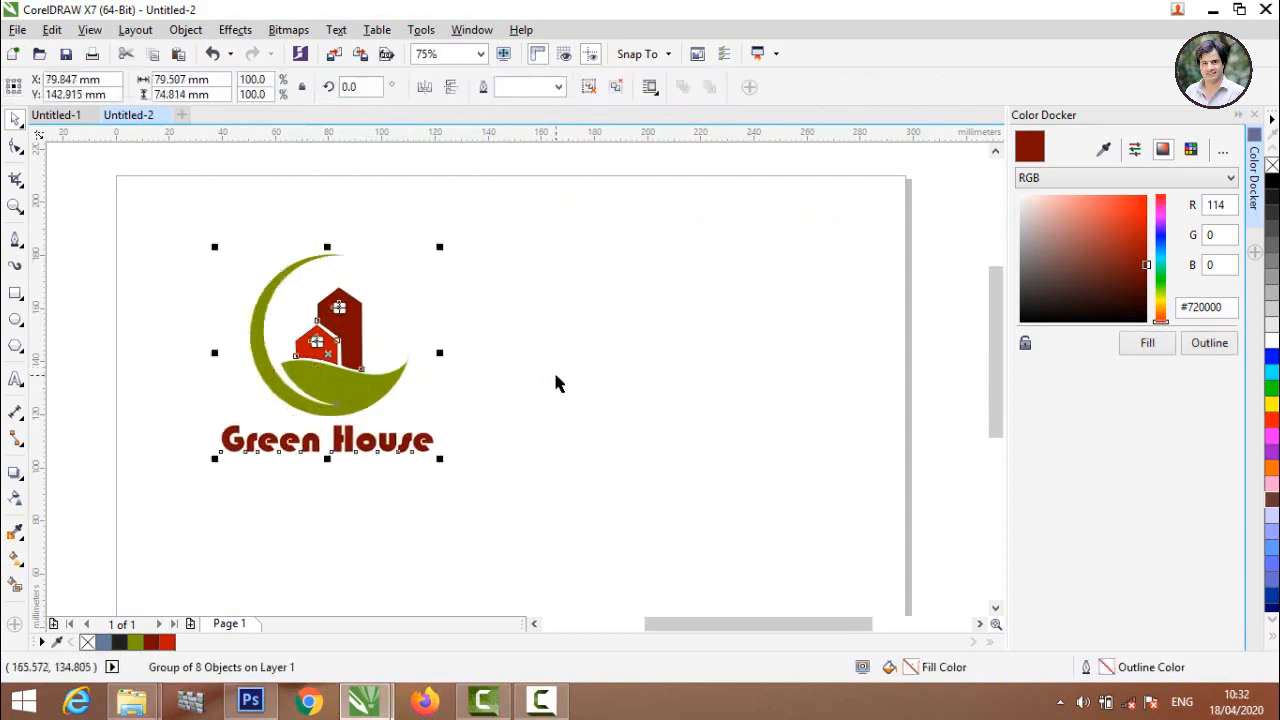
left_click(556, 377)
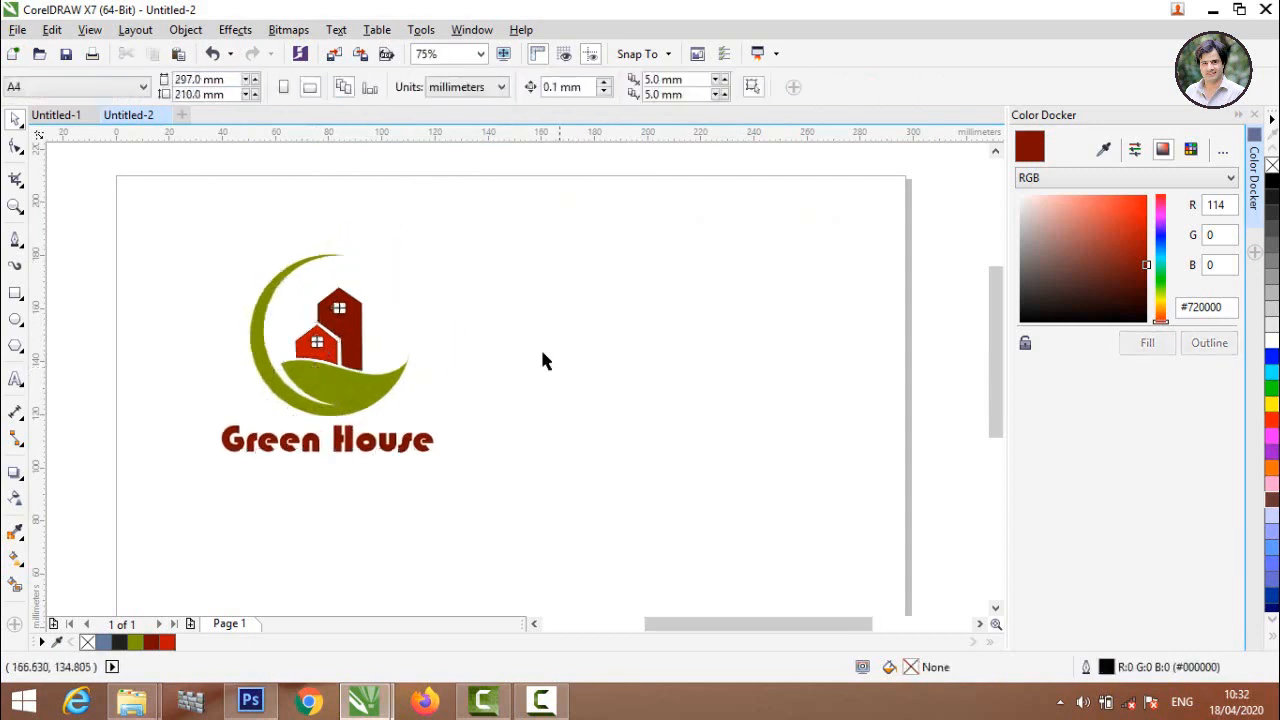
Step: Export only the selected logo group to the Desktop as a transparent RGB 24-bit PNG named 12234
left_click(353, 380)
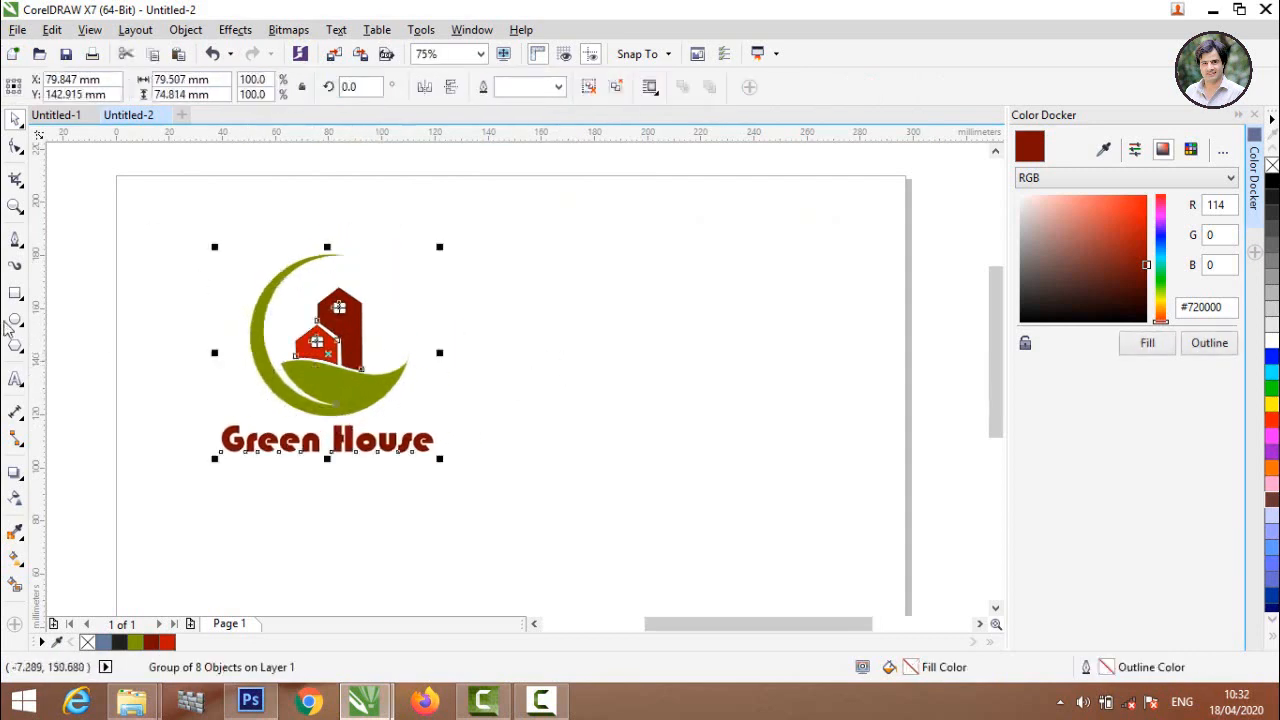
left_click(18, 29)
left_click(70, 344)
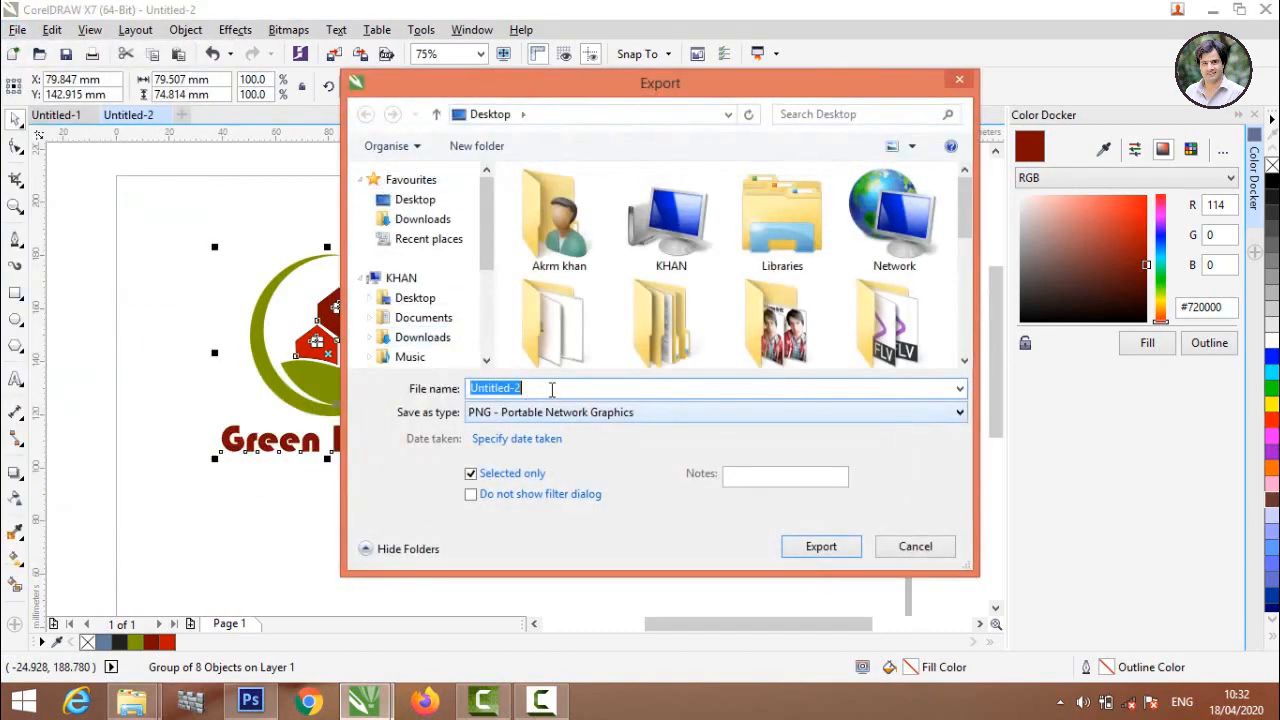
type("12234")
left_click(410, 179)
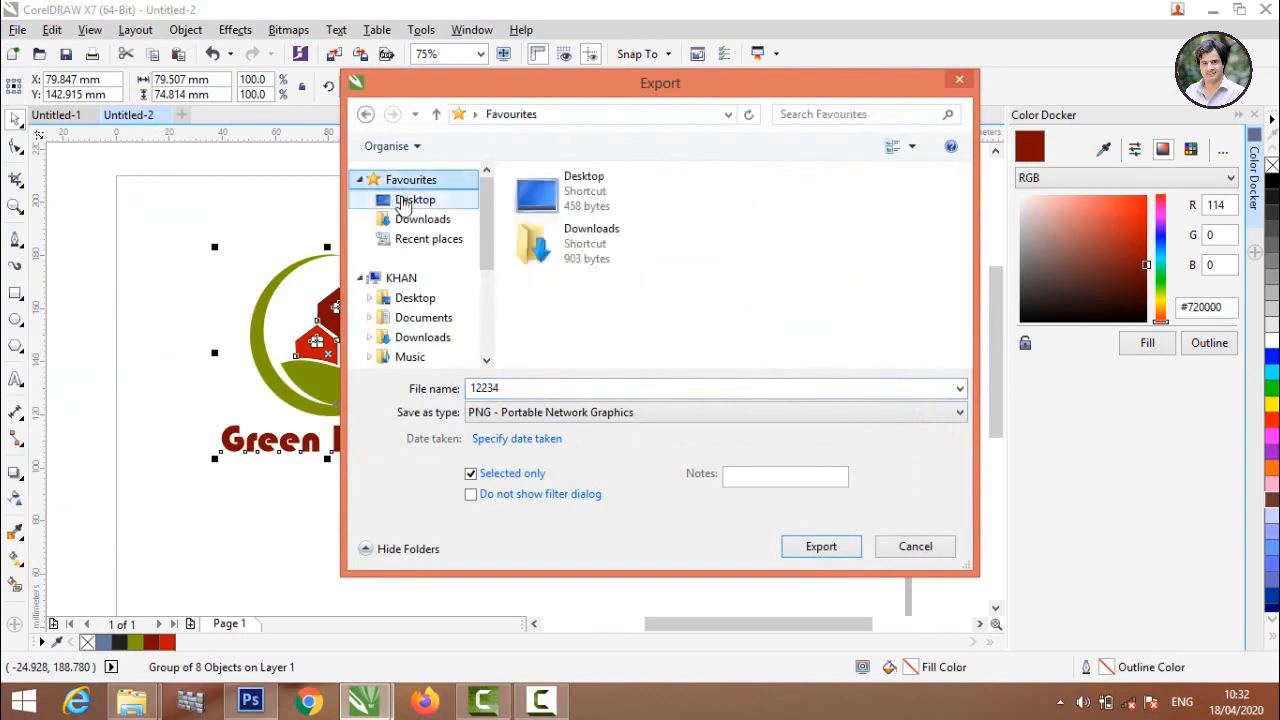
left_click(410, 200)
left_click(570, 412)
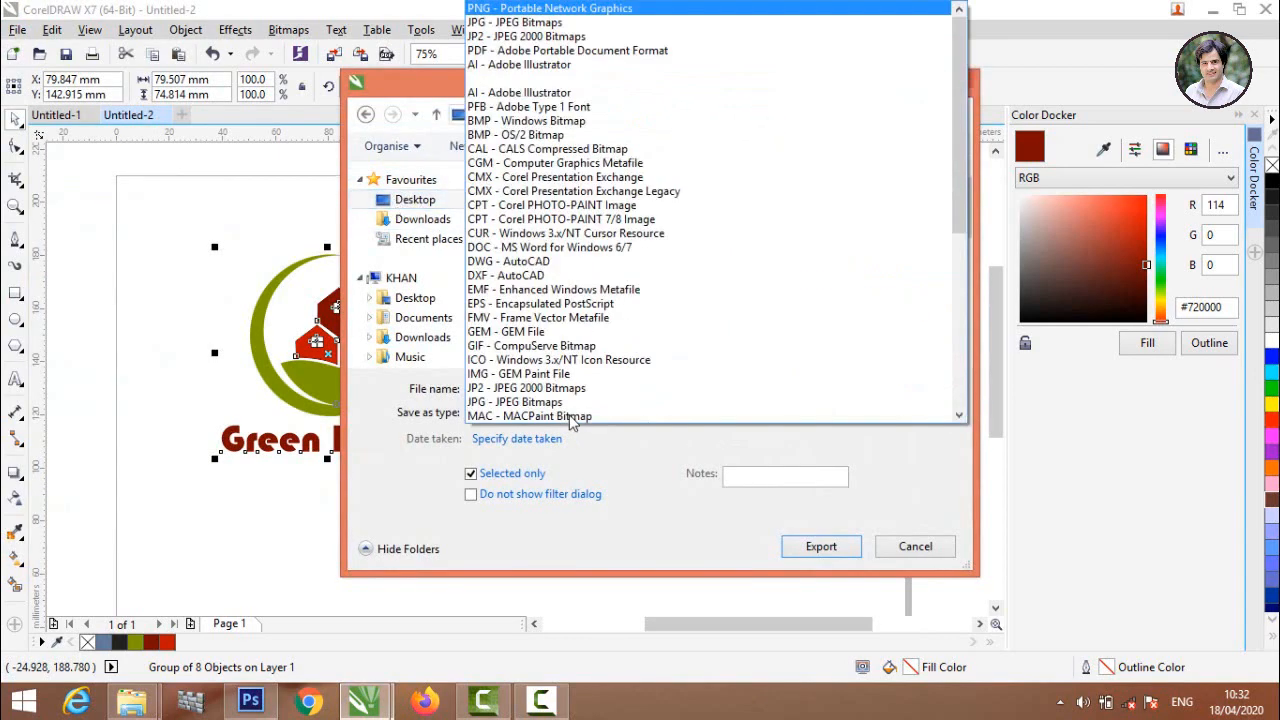
left_click(523, 9)
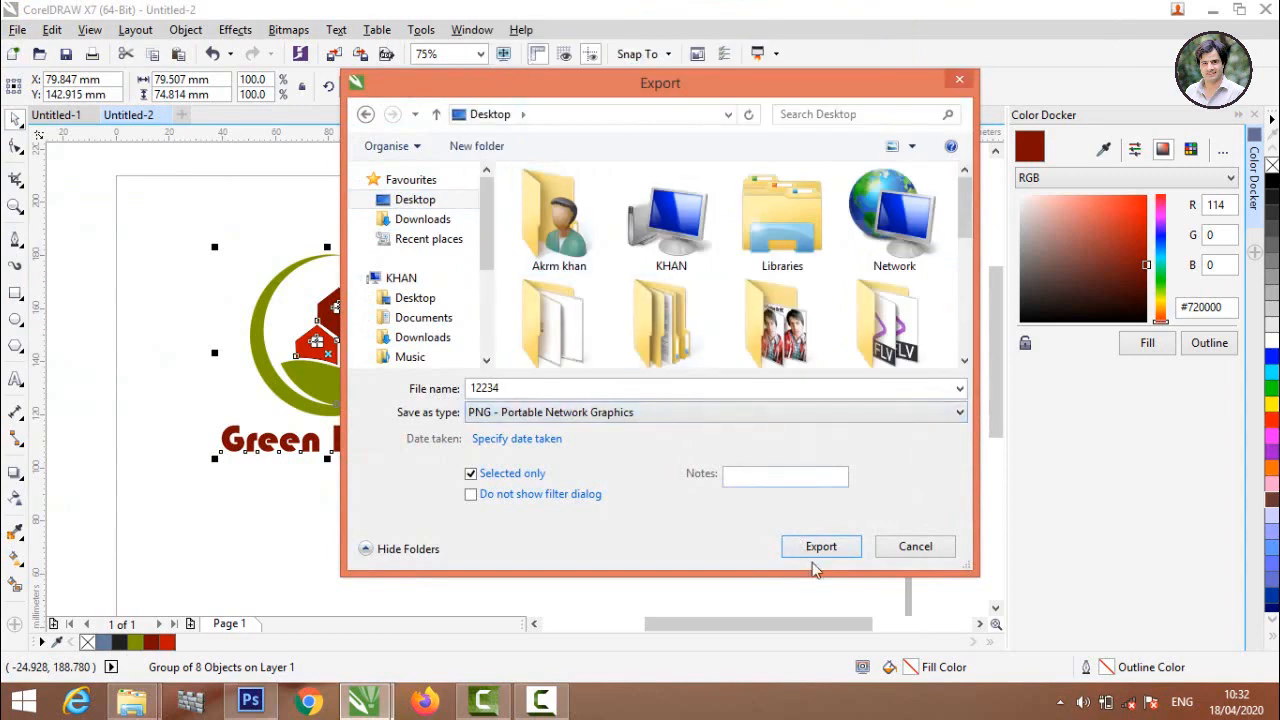
left_click(815, 549)
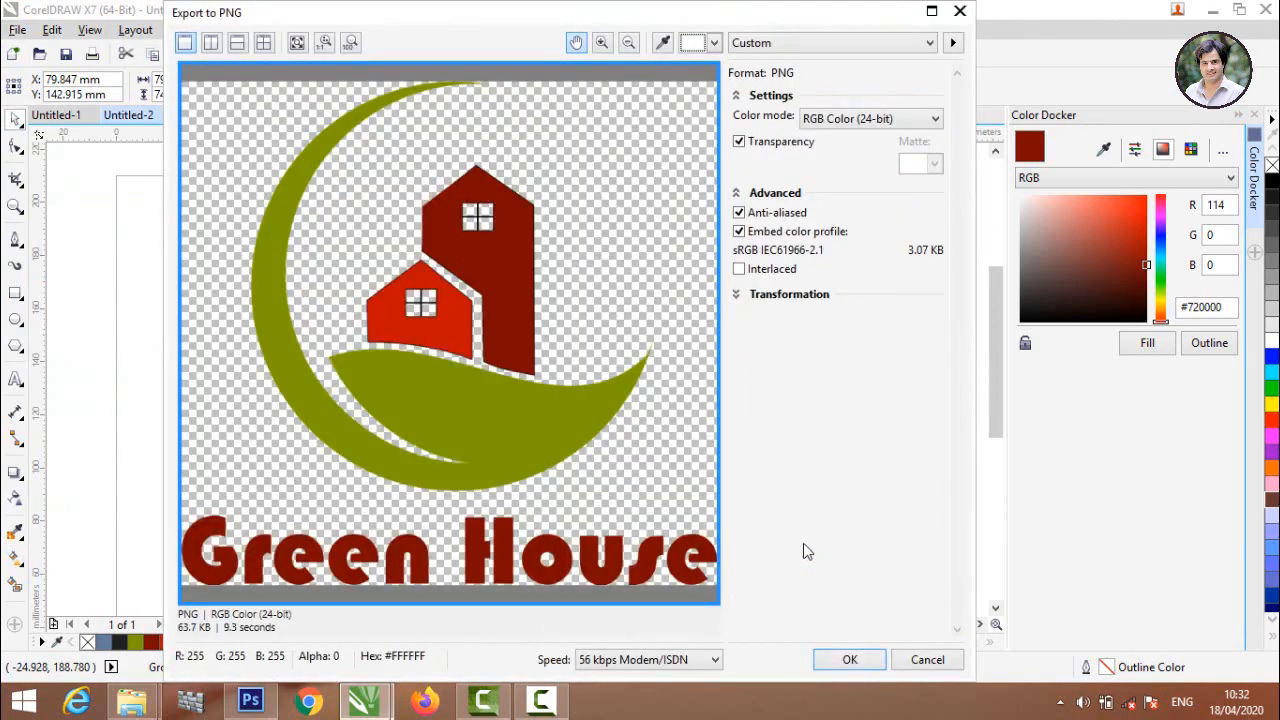
left_click(845, 660)
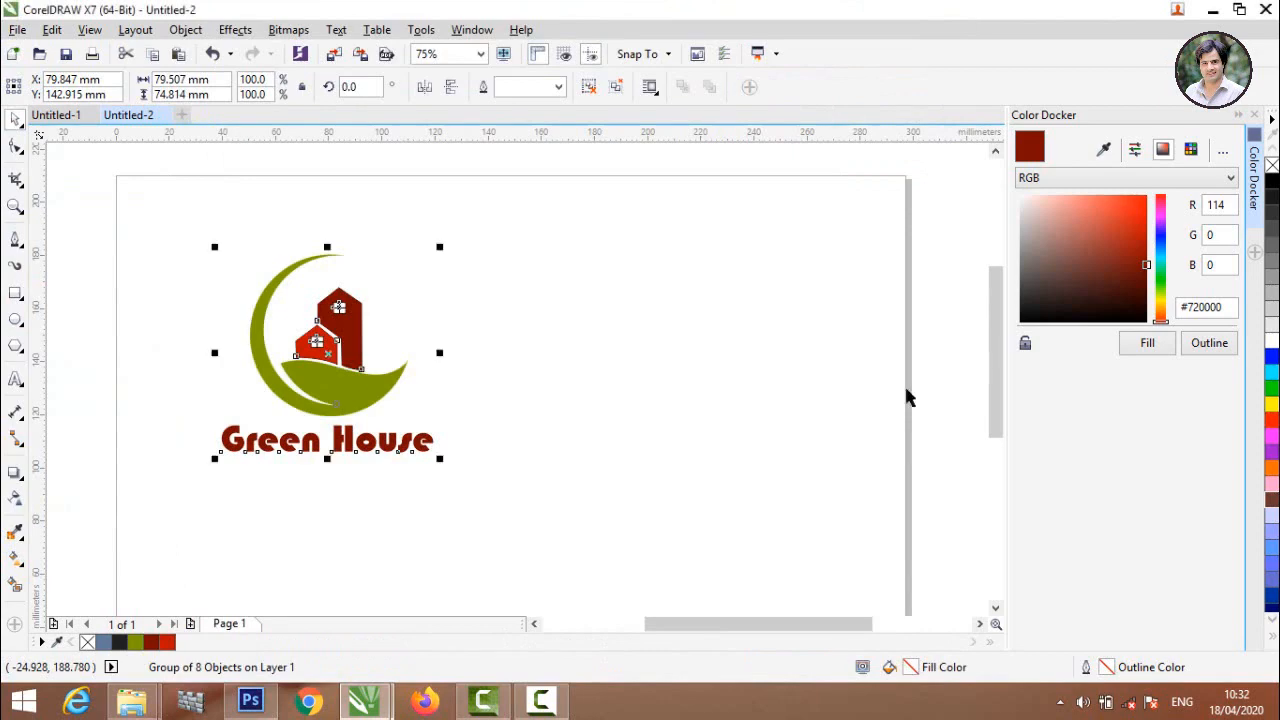
Step: Minimize the open windows and move the exported 12234 image to an empty spot on the desktop
left_click(1212, 10)
left_click(1260, 9)
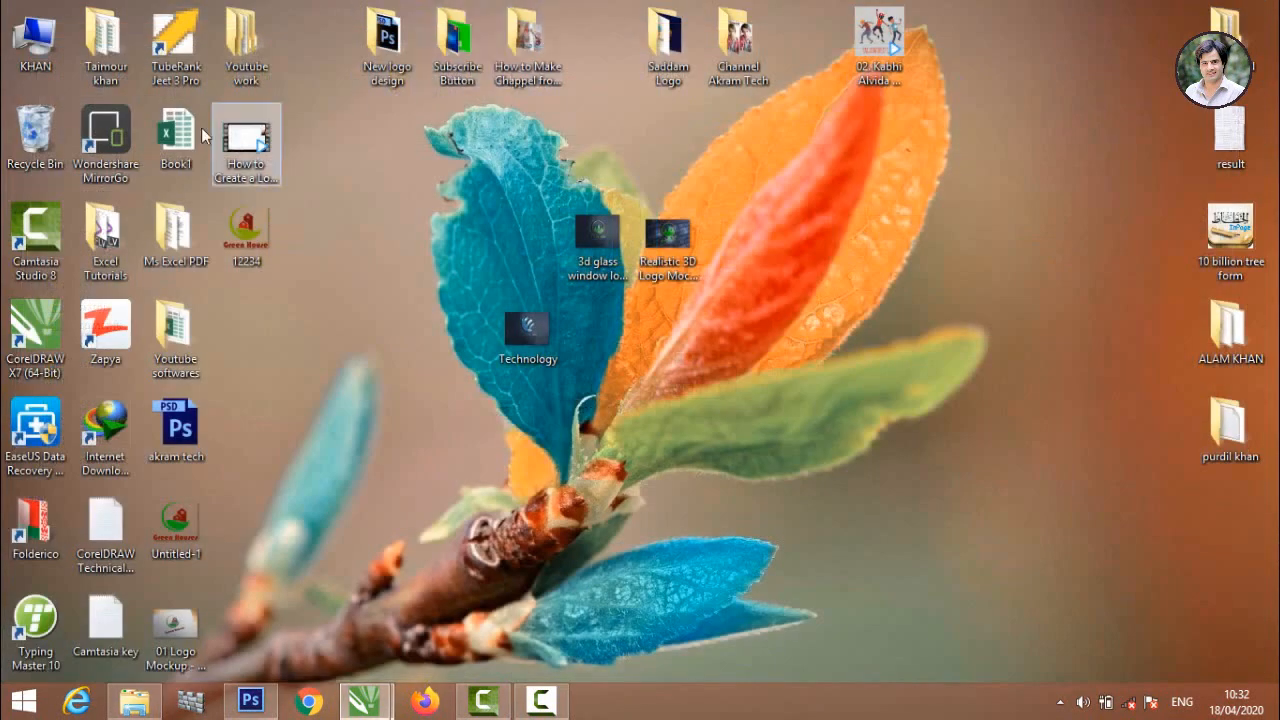
left_click_drag(253, 247, 320, 345)
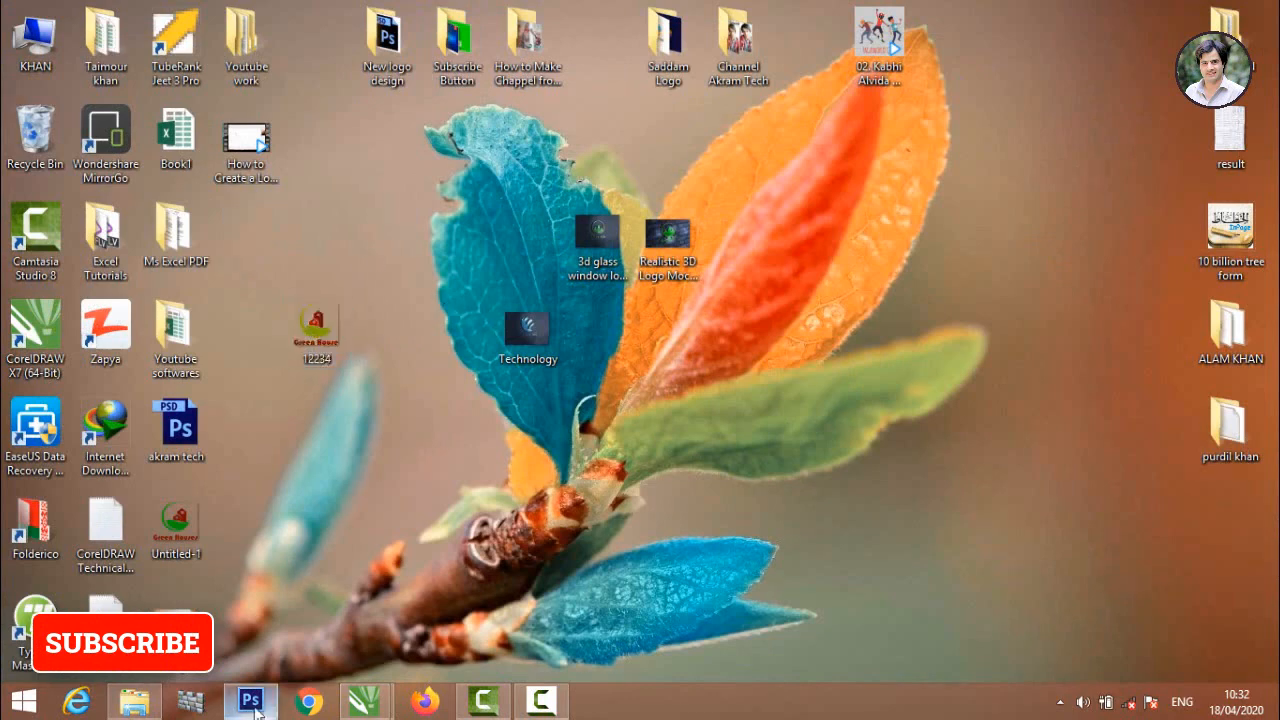
Step: Open the 01 Logo Mockup - by PuneDesign PSD in Photoshop and open the Placeholder smart object's contents for editing
left_click(134, 700)
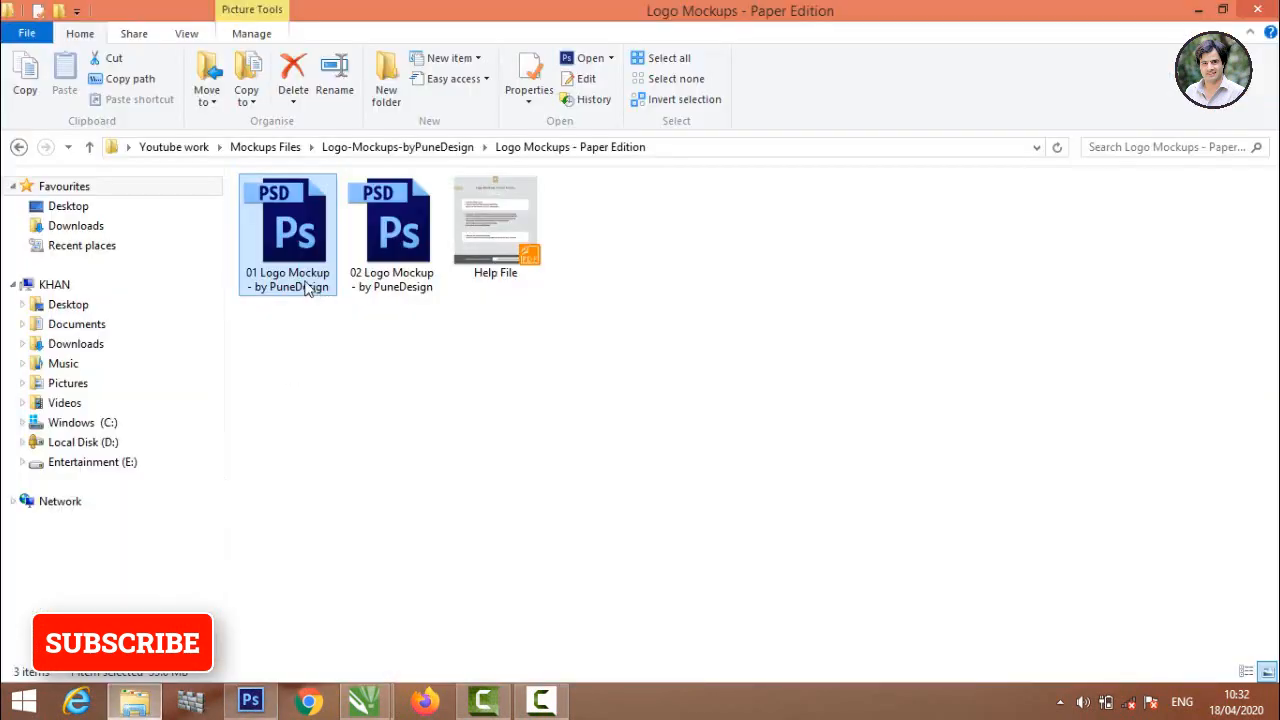
left_click_drag(291, 247, 397, 440)
left_click_drag(426, 428, 426, 432)
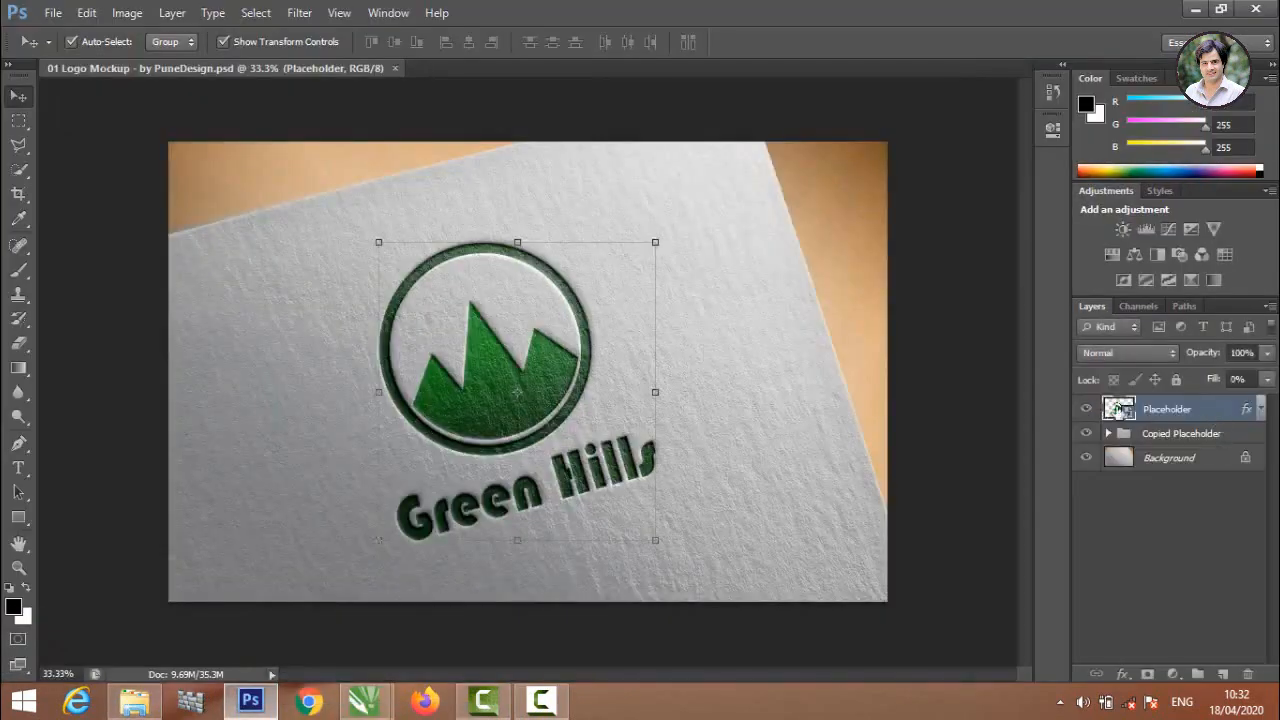
double_click(1116, 410)
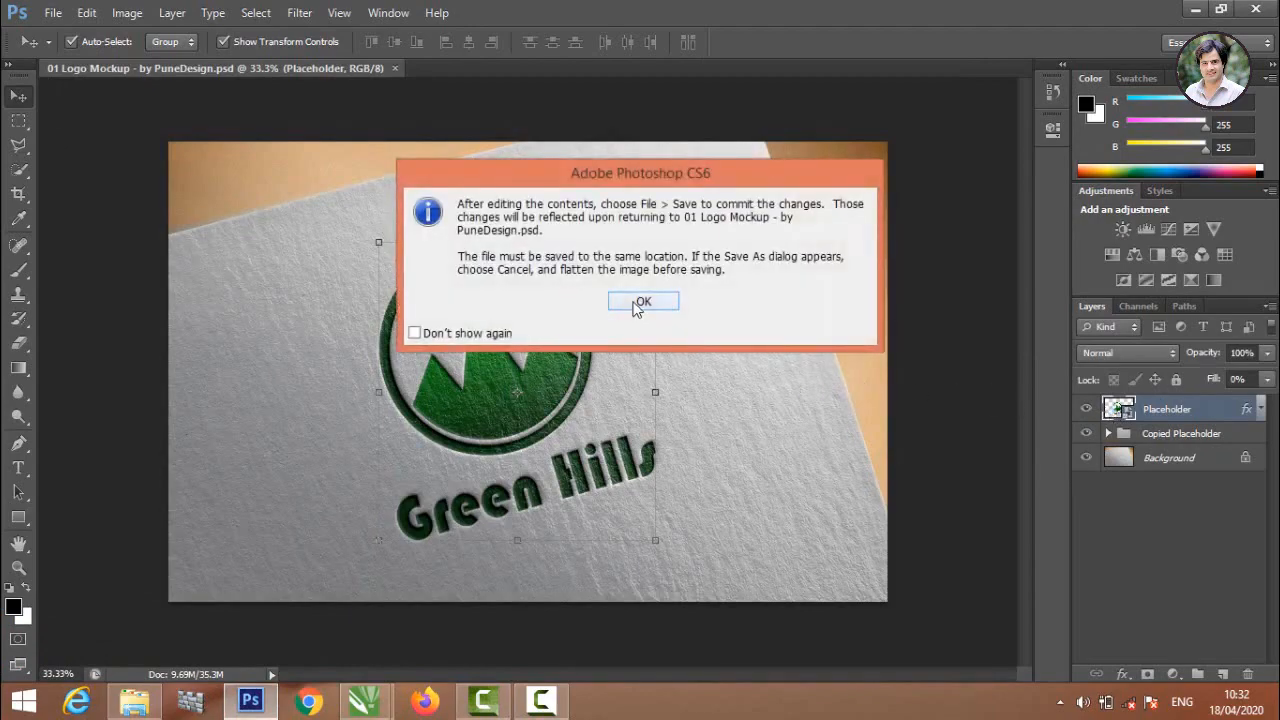
left_click(640, 302)
Step: Place the 12234 logo image from the desktop into the open Layer 61.psb document
left_click(1205, 10)
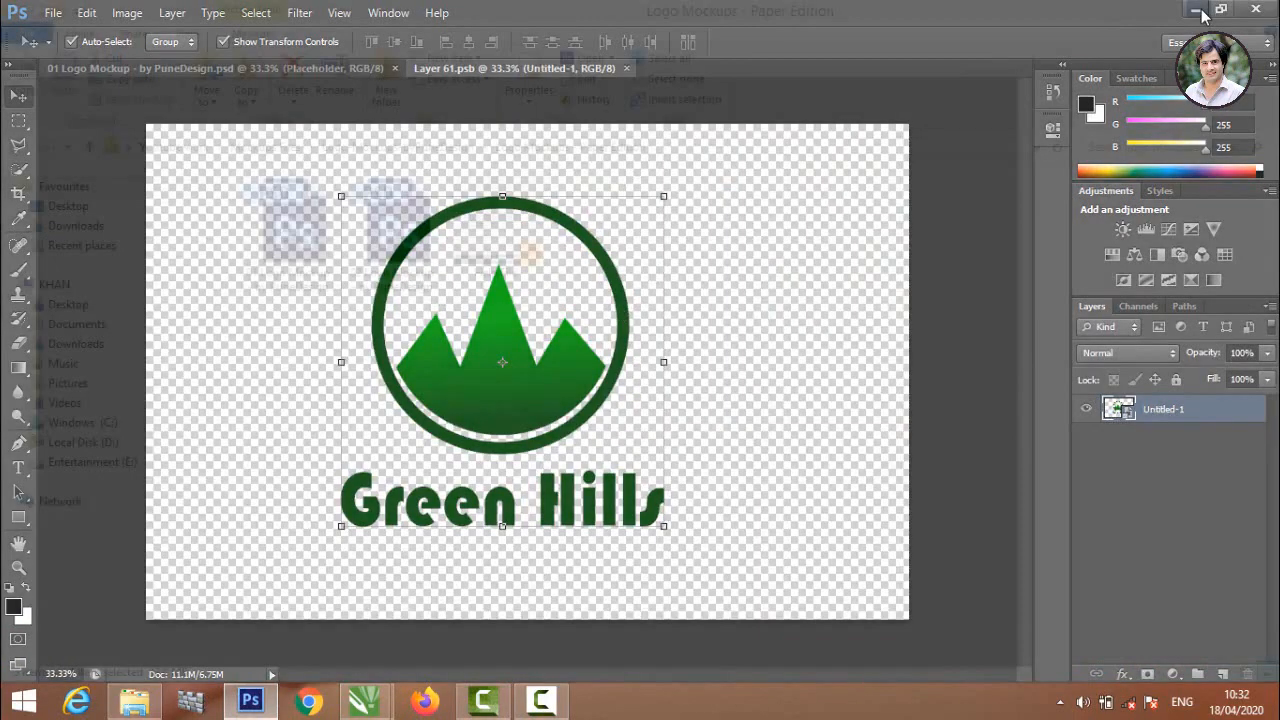
left_click(1205, 10)
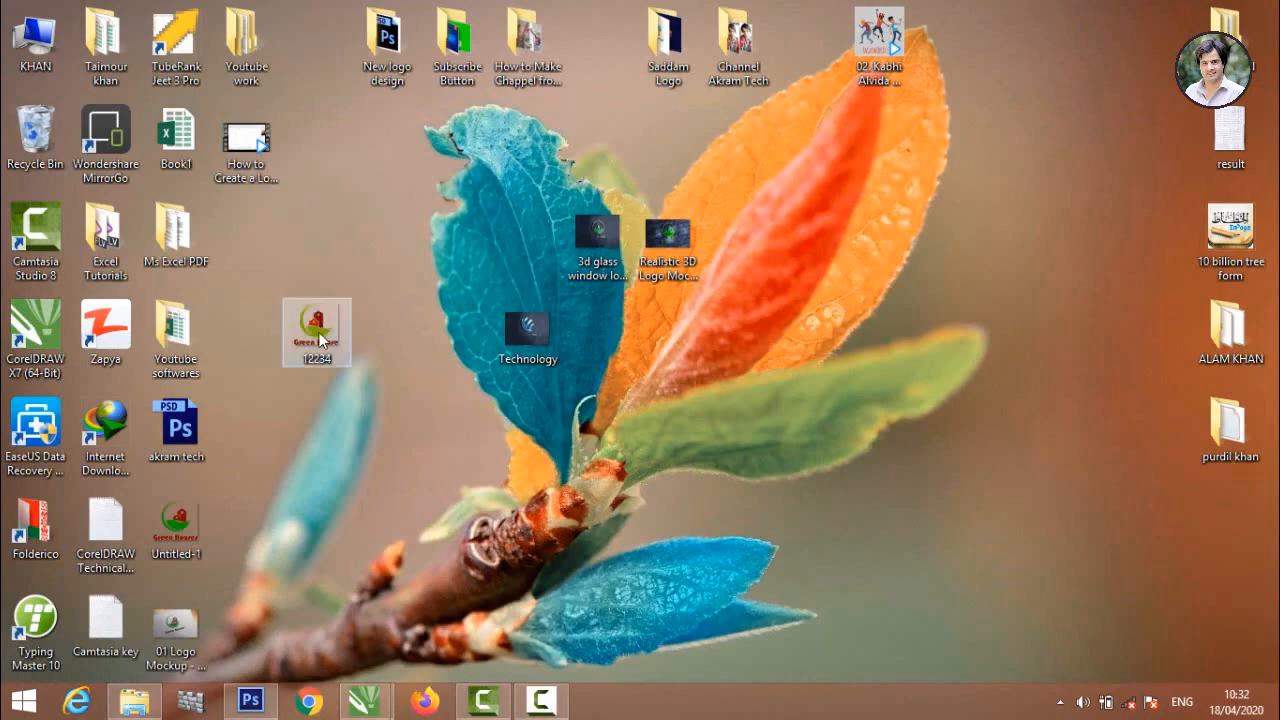
left_click_drag(320, 340, 380, 455)
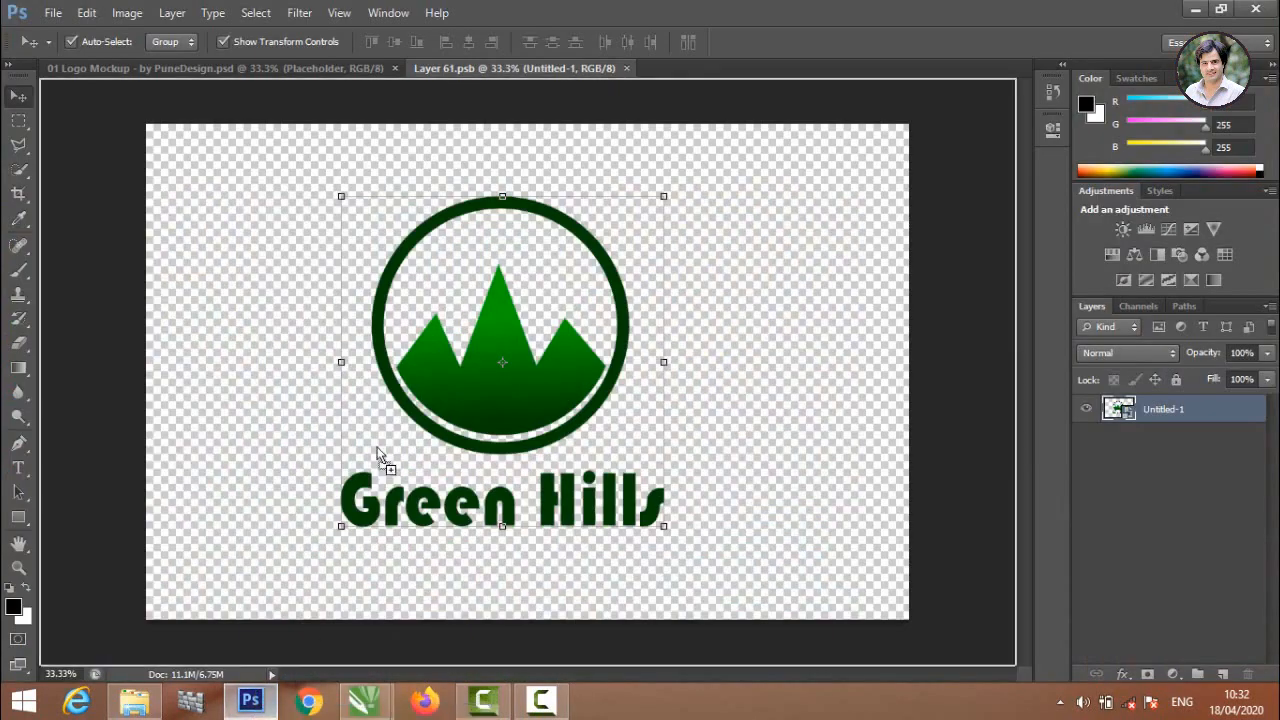
left_click_drag(433, 290, 433, 290)
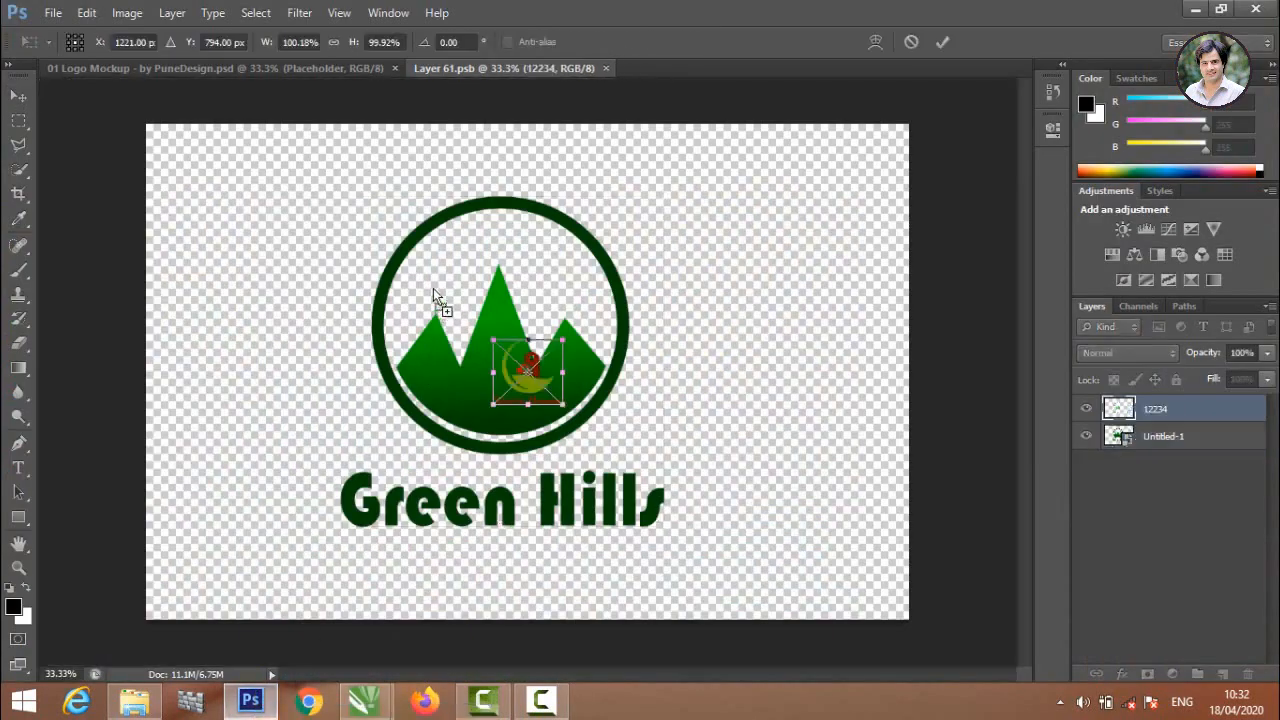
left_click(941, 42)
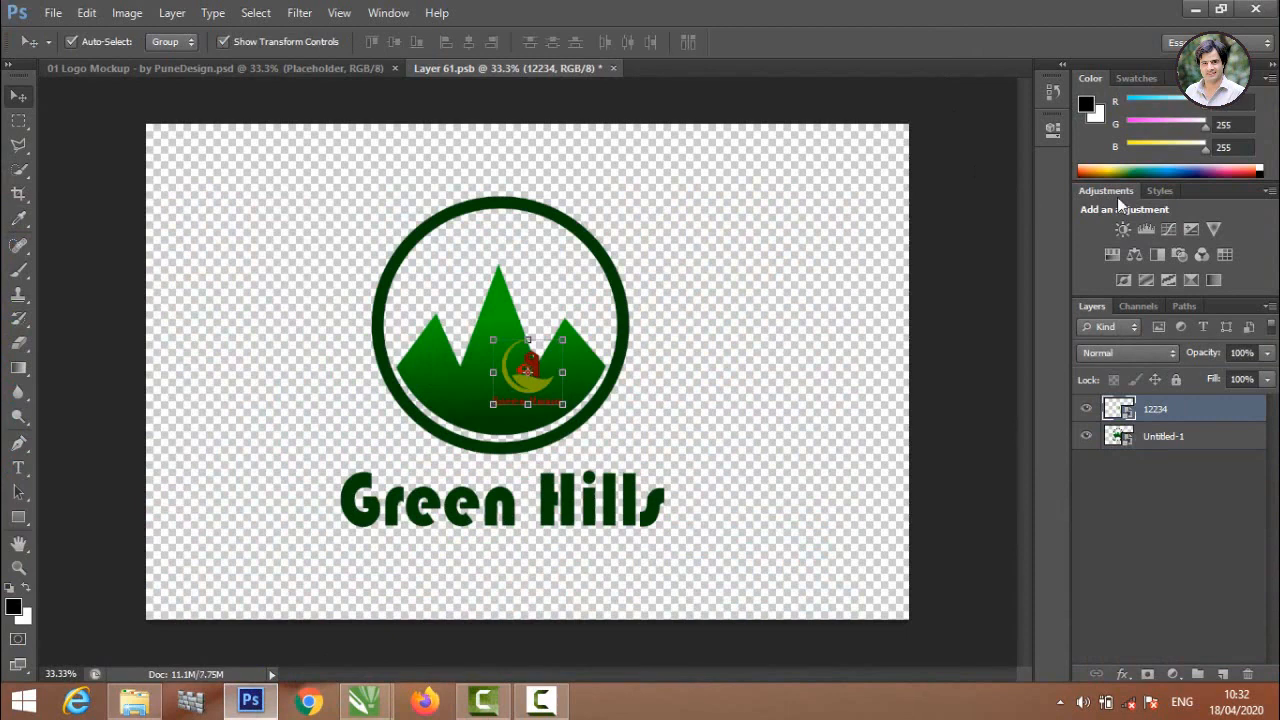
Step: Delete the Untitled-1 layer holding the old Green Hills logo from Layer 61.psb
left_click(1170, 443)
right_click(1162, 436)
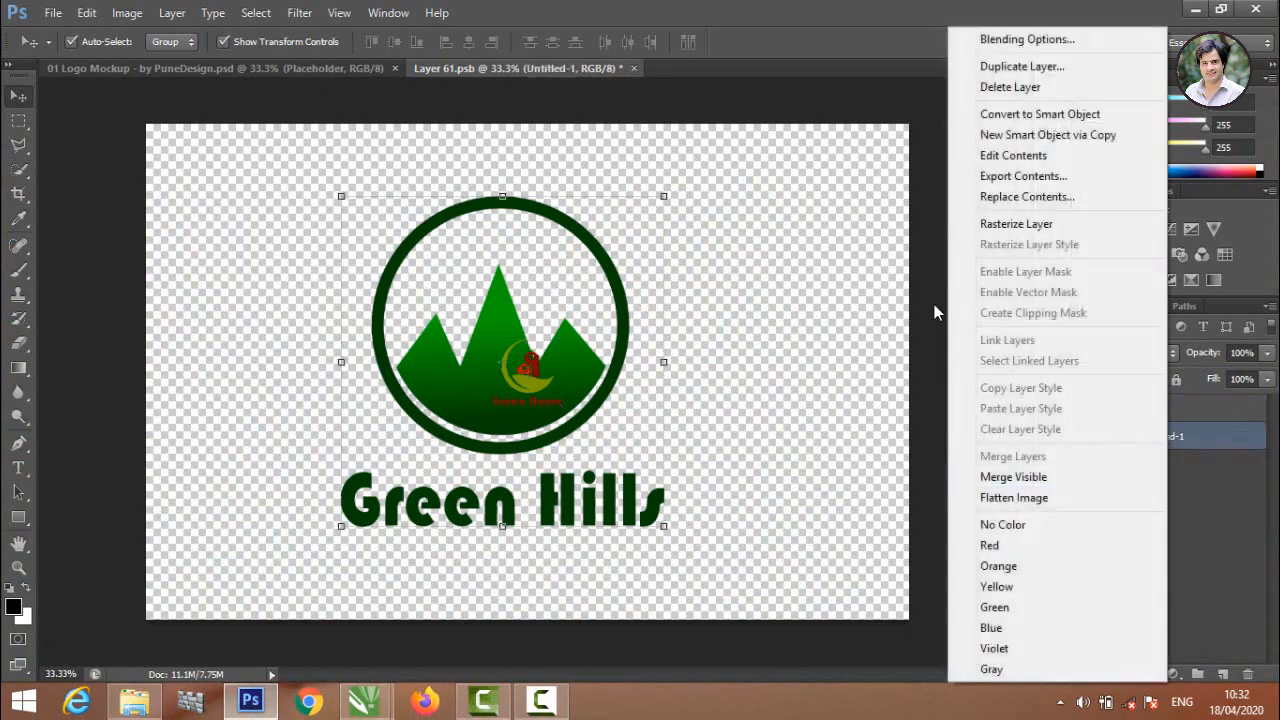
left_click(1005, 86)
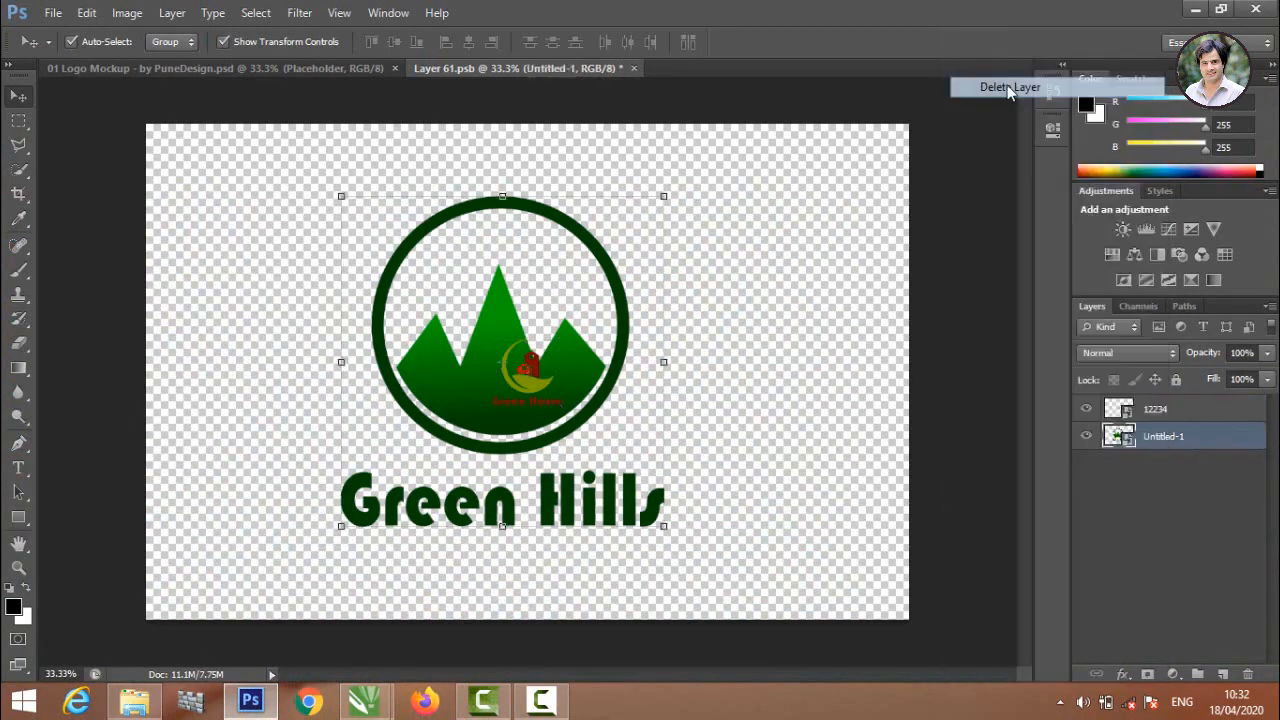
left_click(497, 253)
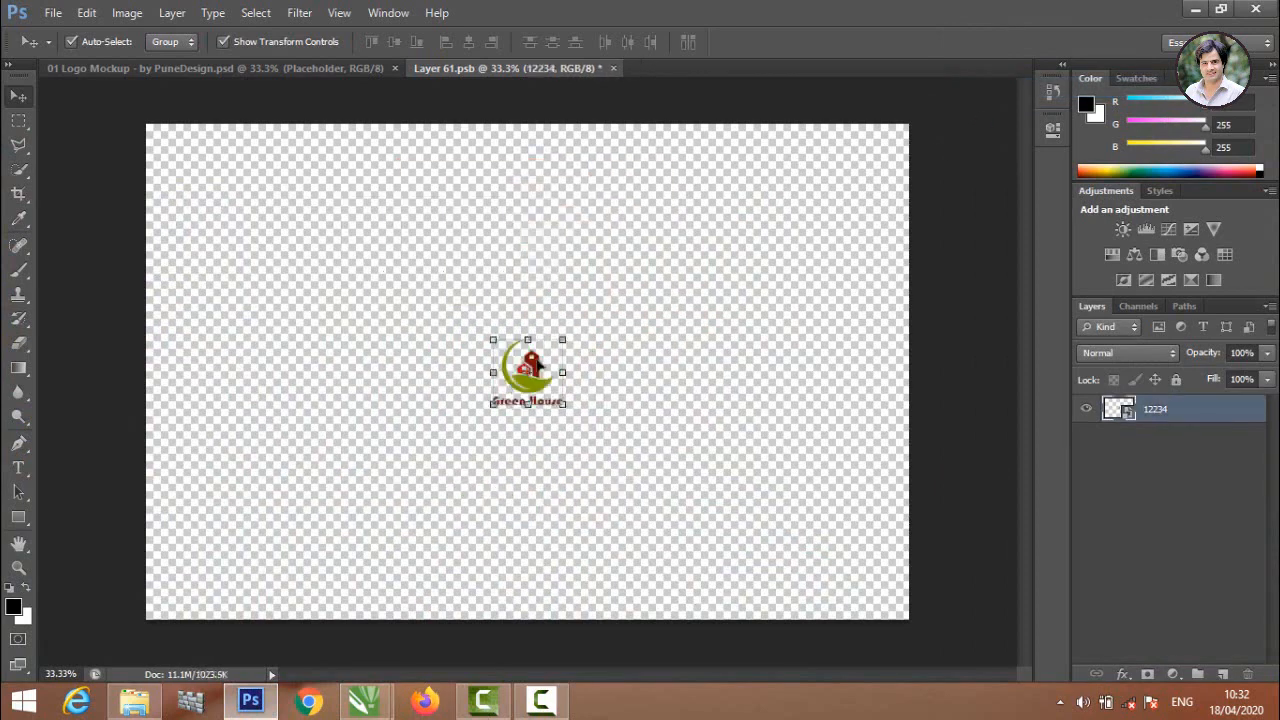
Step: Enlarge the Green House logo to fill most of the canvas height, then save and close Layer 61.psb
left_click_drag(570, 388, 551, 367)
left_click(941, 42)
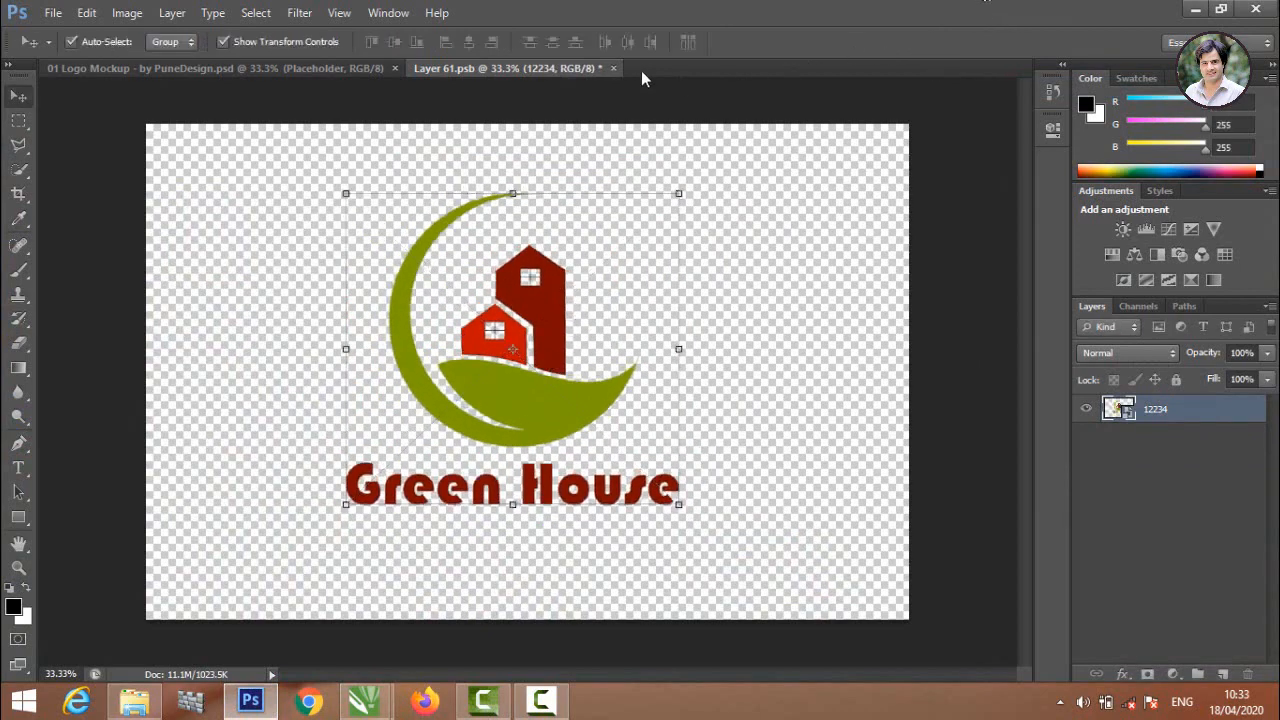
left_click(611, 68)
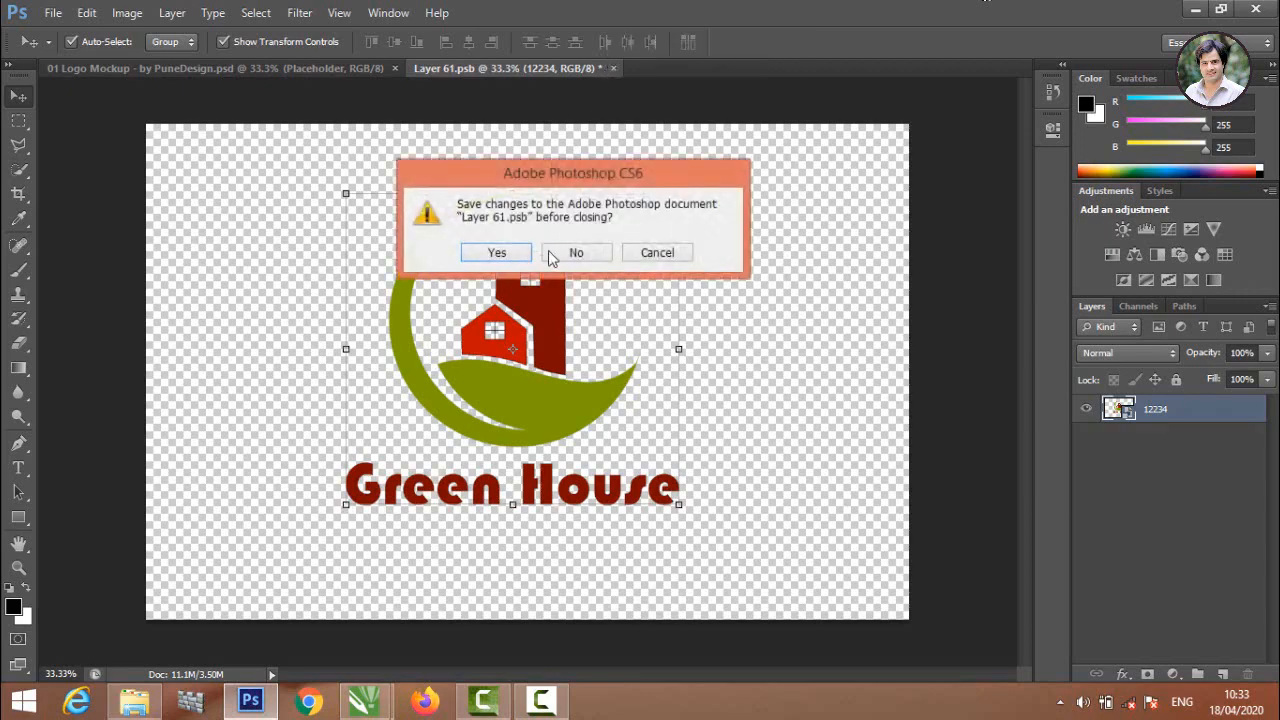
left_click(513, 254)
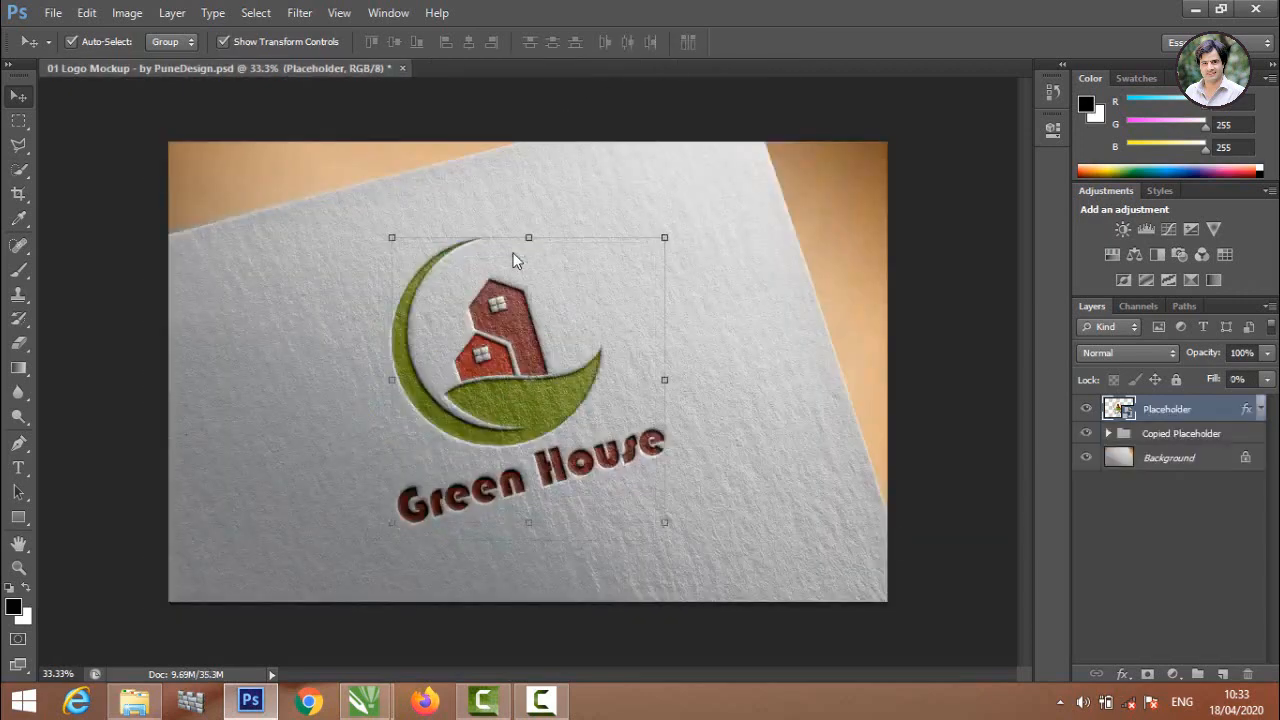